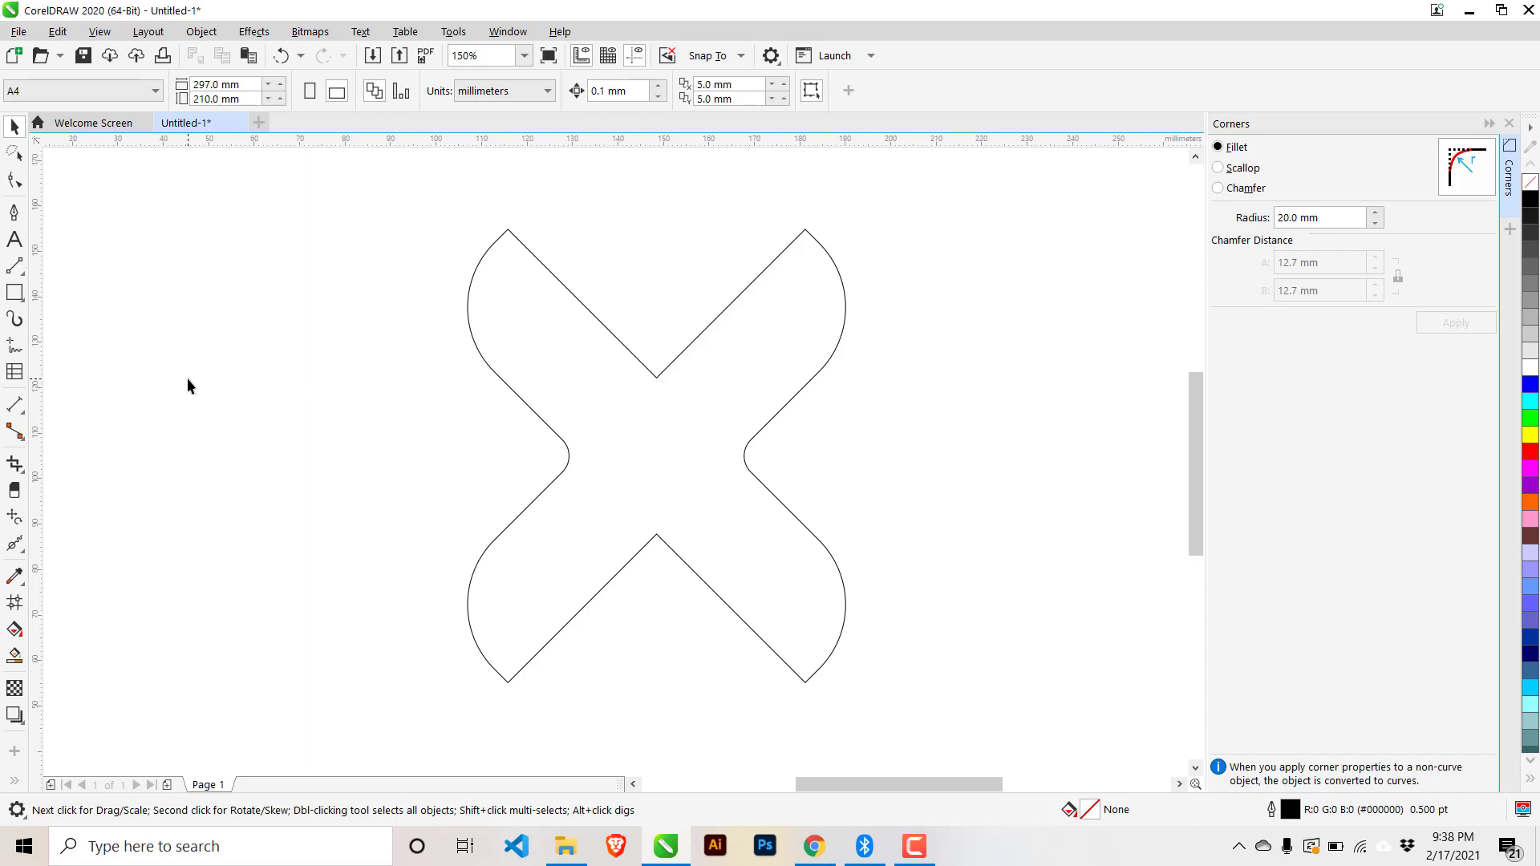
# - Move the X to the page's left and add a rounded-corner rectangle to its upper right
pyautogui.moveTo(706, 433); pyautogui.dragTo(314, 430)
pyautogui.click(97, 449)
pyautogui.click(14, 293)
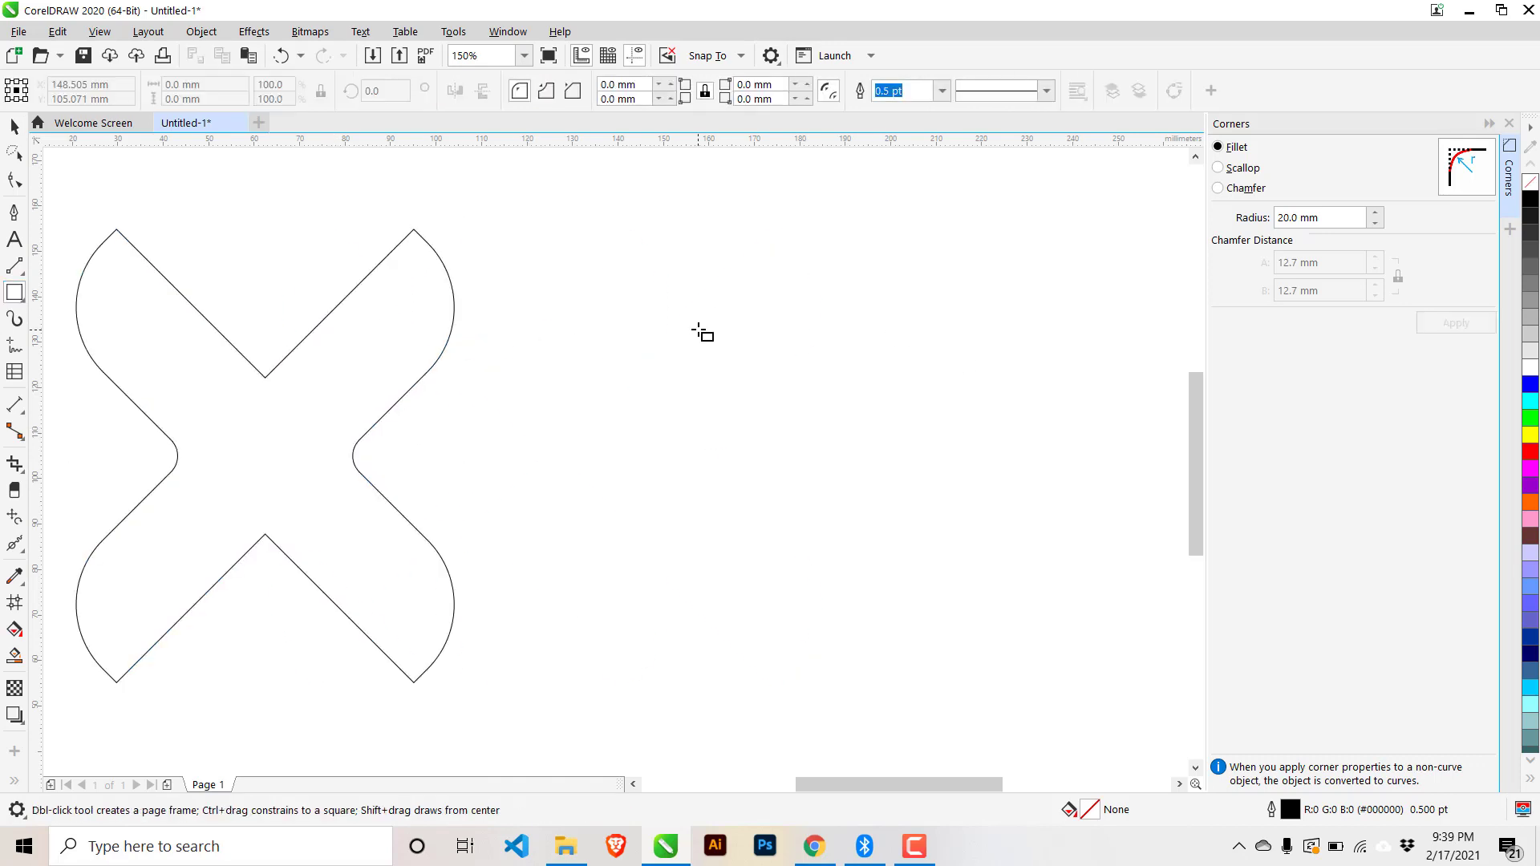
pyautogui.moveTo(697, 330); pyautogui.dragTo(1055, 464)
pyautogui.click(14, 180)
pyautogui.moveTo(698, 330)
pyautogui.mouseDown()
pyautogui.moveTo(744, 337)
pyautogui.moveTo(706, 330)
pyautogui.moveTo(732, 330)
pyautogui.mouseUp()
pyautogui.click(14, 126)
pyautogui.moveTo(793, 402); pyautogui.dragTo(729, 282)
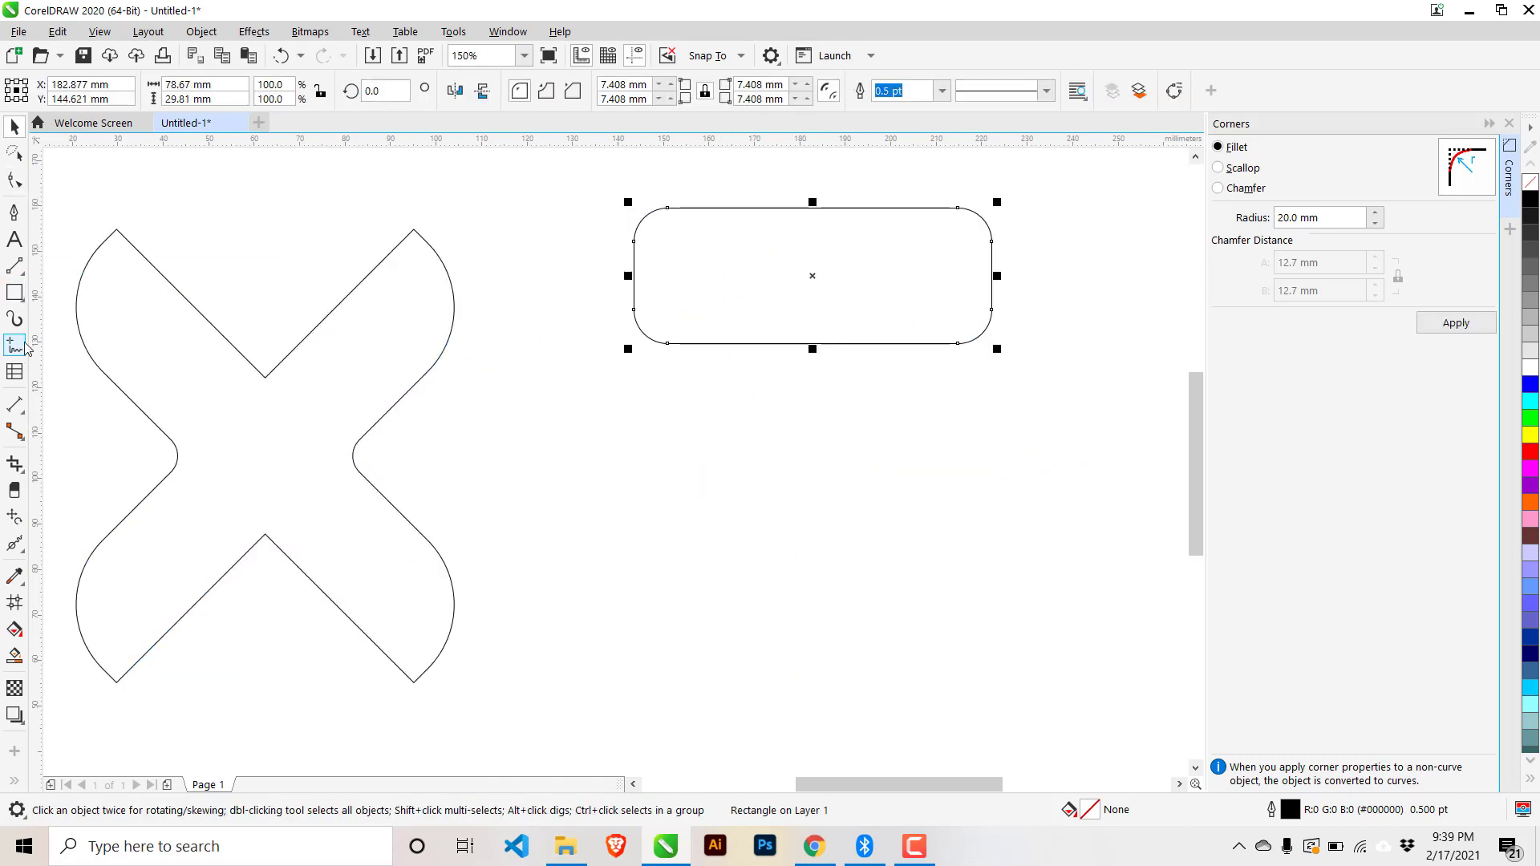
# - Draw a pentagon below the rounded rectangle, cancelling an accidental star reshape
pyautogui.click(14, 293)
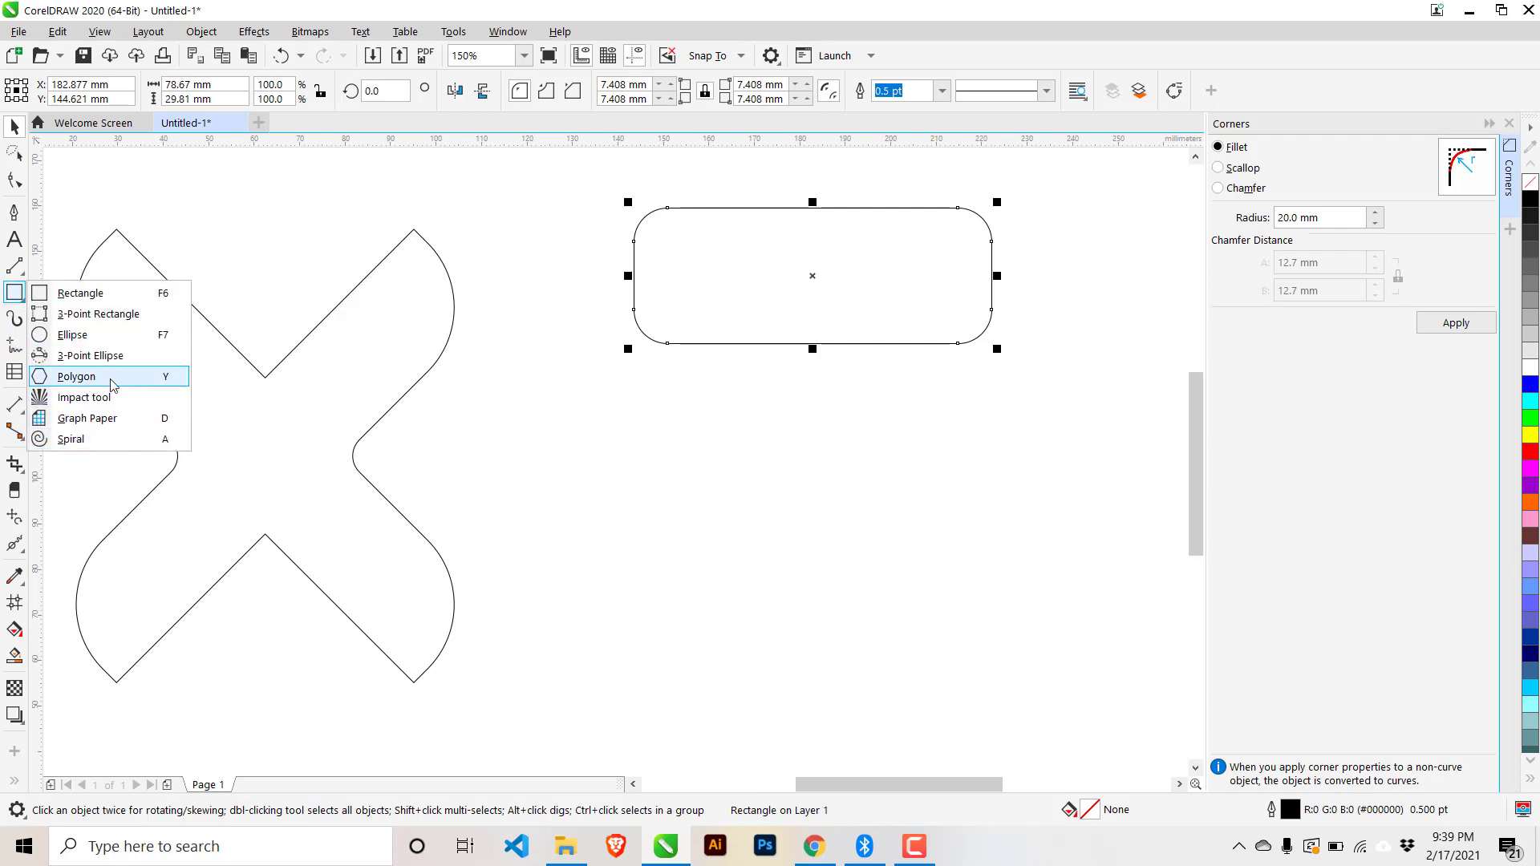
pyautogui.click(110, 381)
pyautogui.moveTo(723, 455)
pyautogui.mouseDown()
pyautogui.moveTo(791, 576)
pyautogui.moveTo(921, 652)
pyautogui.mouseUp()
pyautogui.scroll(1, 928, 523)
pyautogui.scroll(-1, 912, 531)
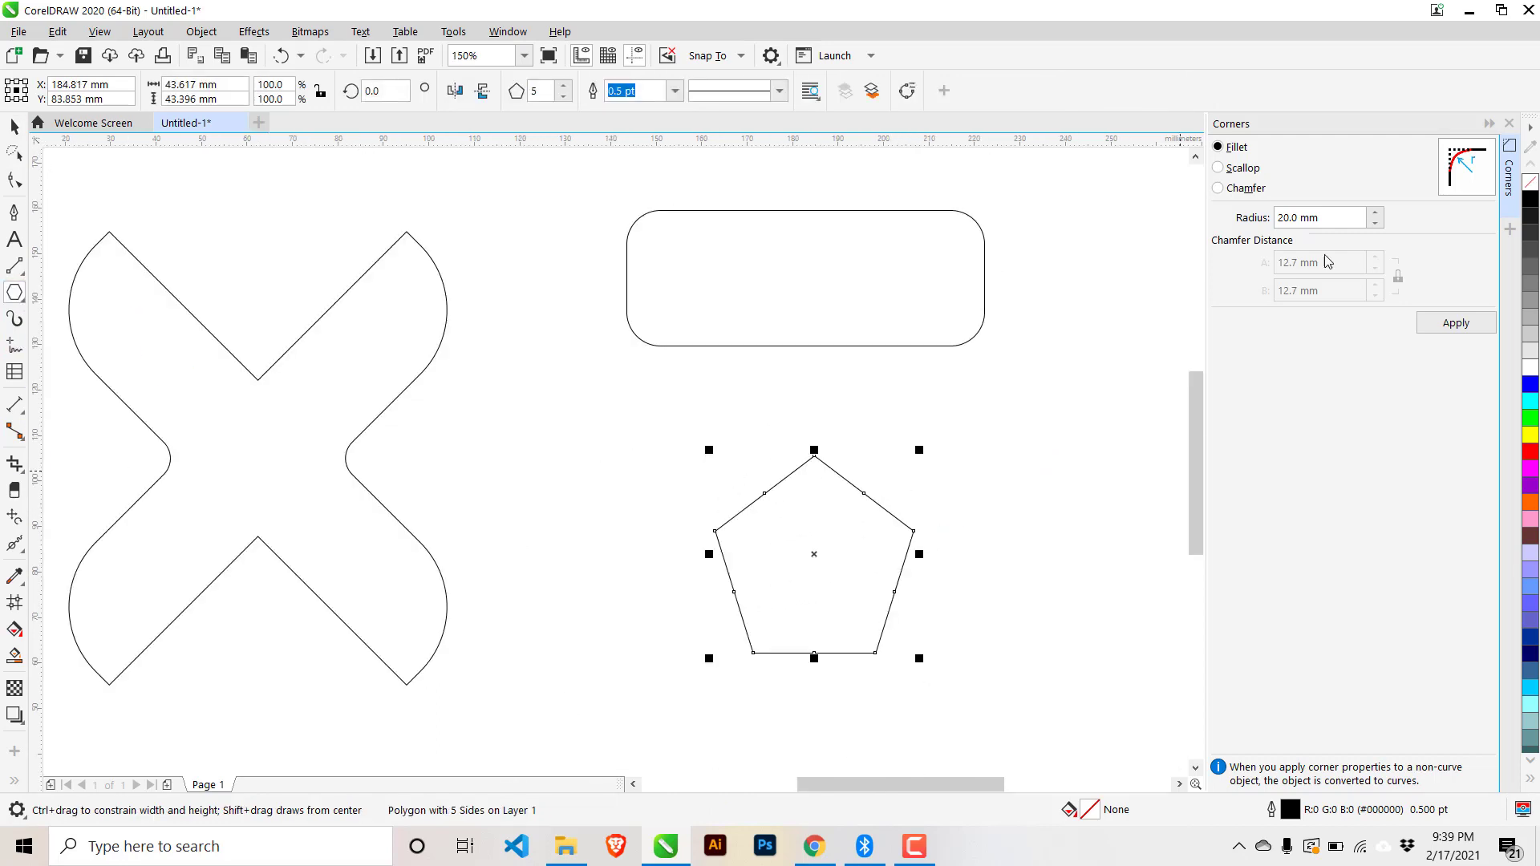
pyautogui.click(14, 181)
pyautogui.moveTo(714, 532)
pyautogui.mouseDown()
pyautogui.moveTo(690, 526)
pyautogui.moveTo(715, 542)
pyautogui.moveTo(719, 526)
pyautogui.mouseUp()
pyautogui.press('space')
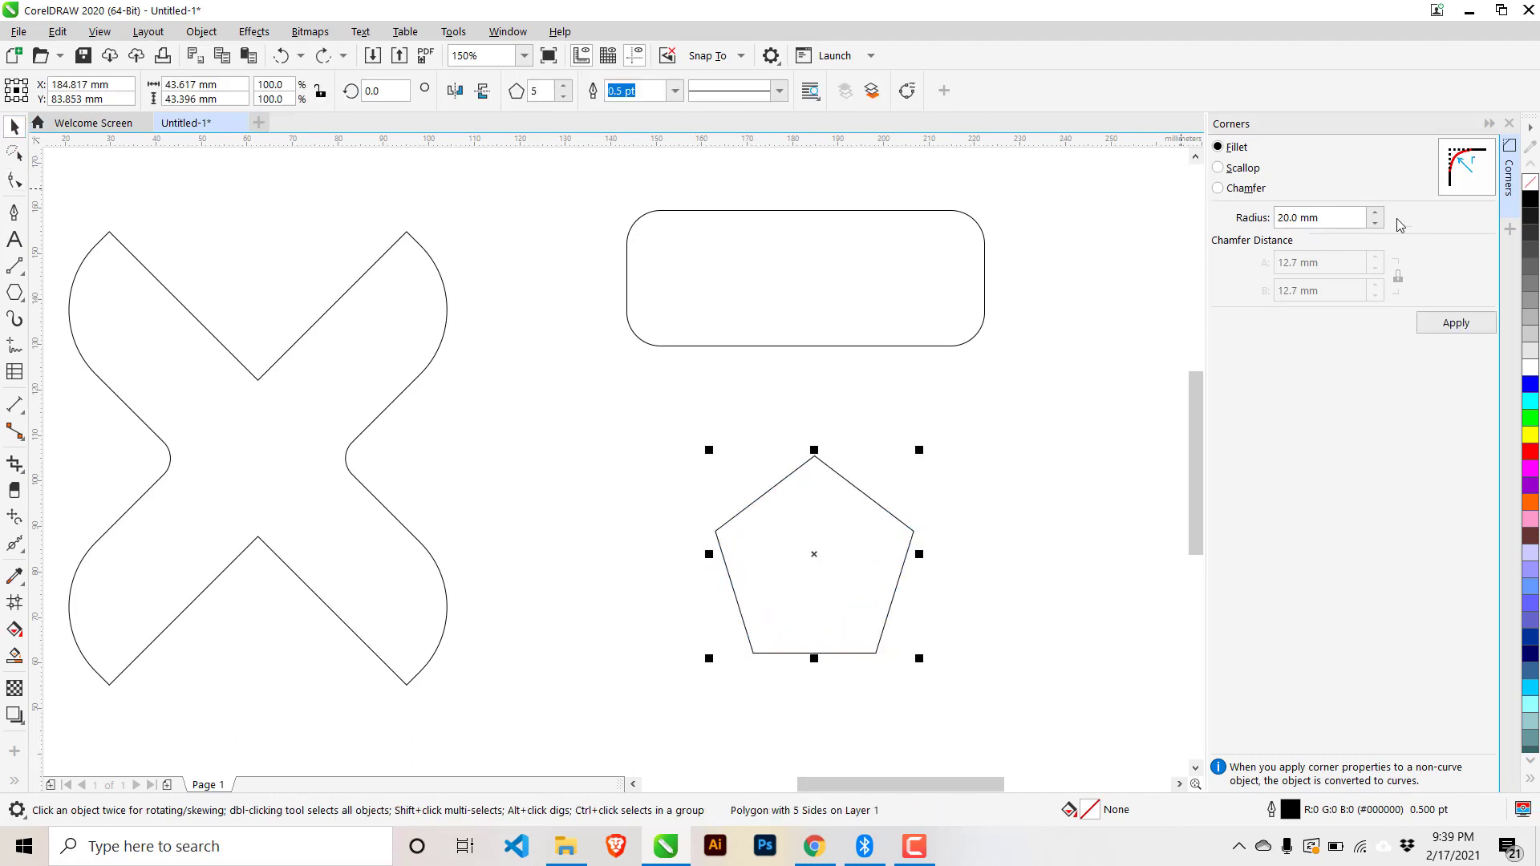
# - Round the pentagon's corners with 5 mm fillets from the Corners docker
pyautogui.click(1232, 170)
pyautogui.click(1234, 149)
pyautogui.click(1327, 218)
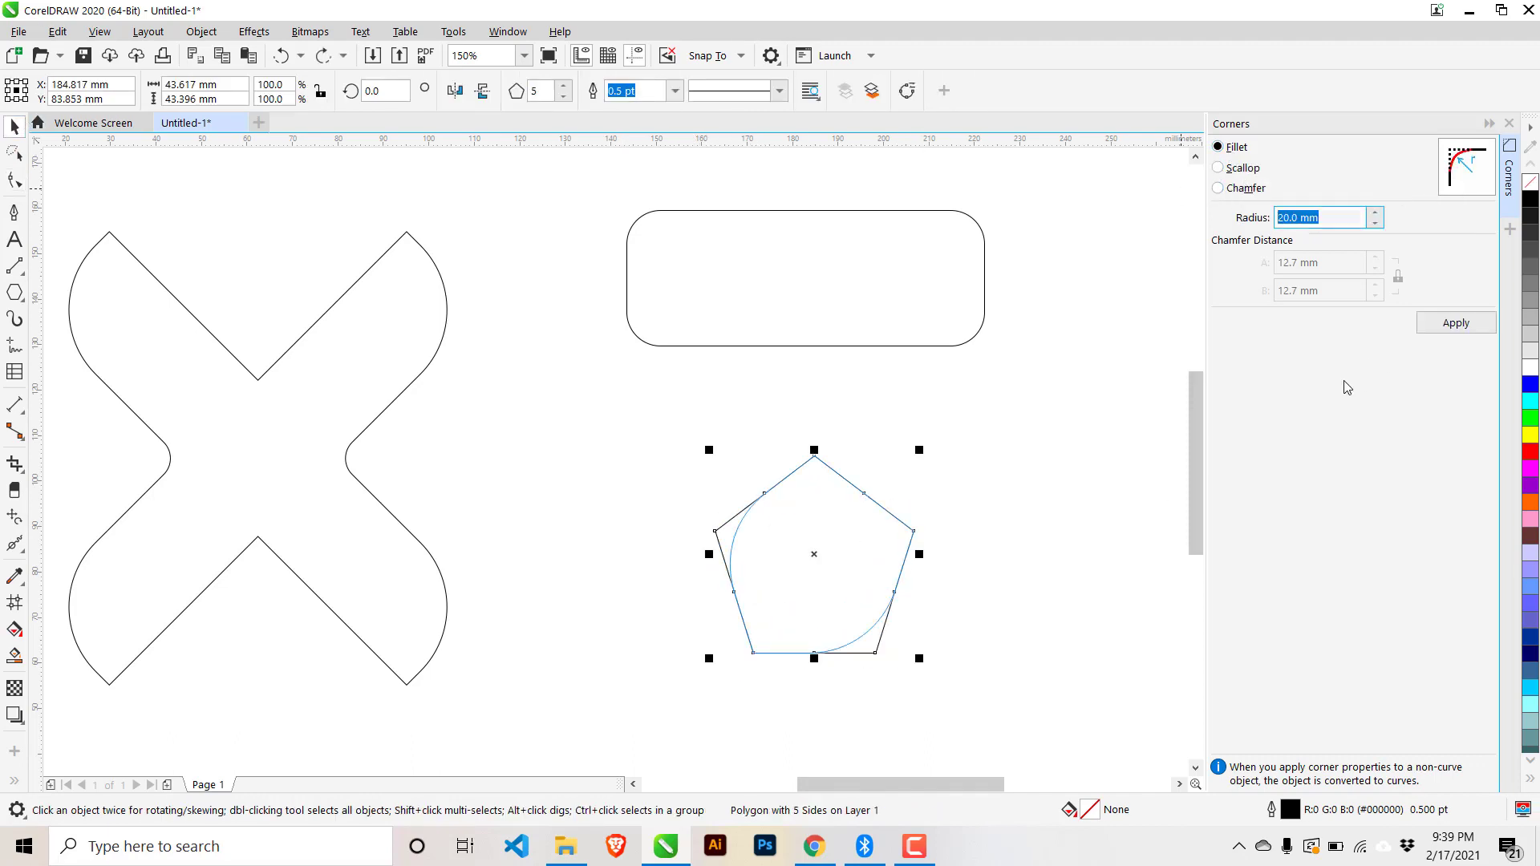
pyautogui.write('1')
pyautogui.click(1237, 152)
pyautogui.click(1323, 220)
pyautogui.write('5')
pyautogui.click(1243, 169)
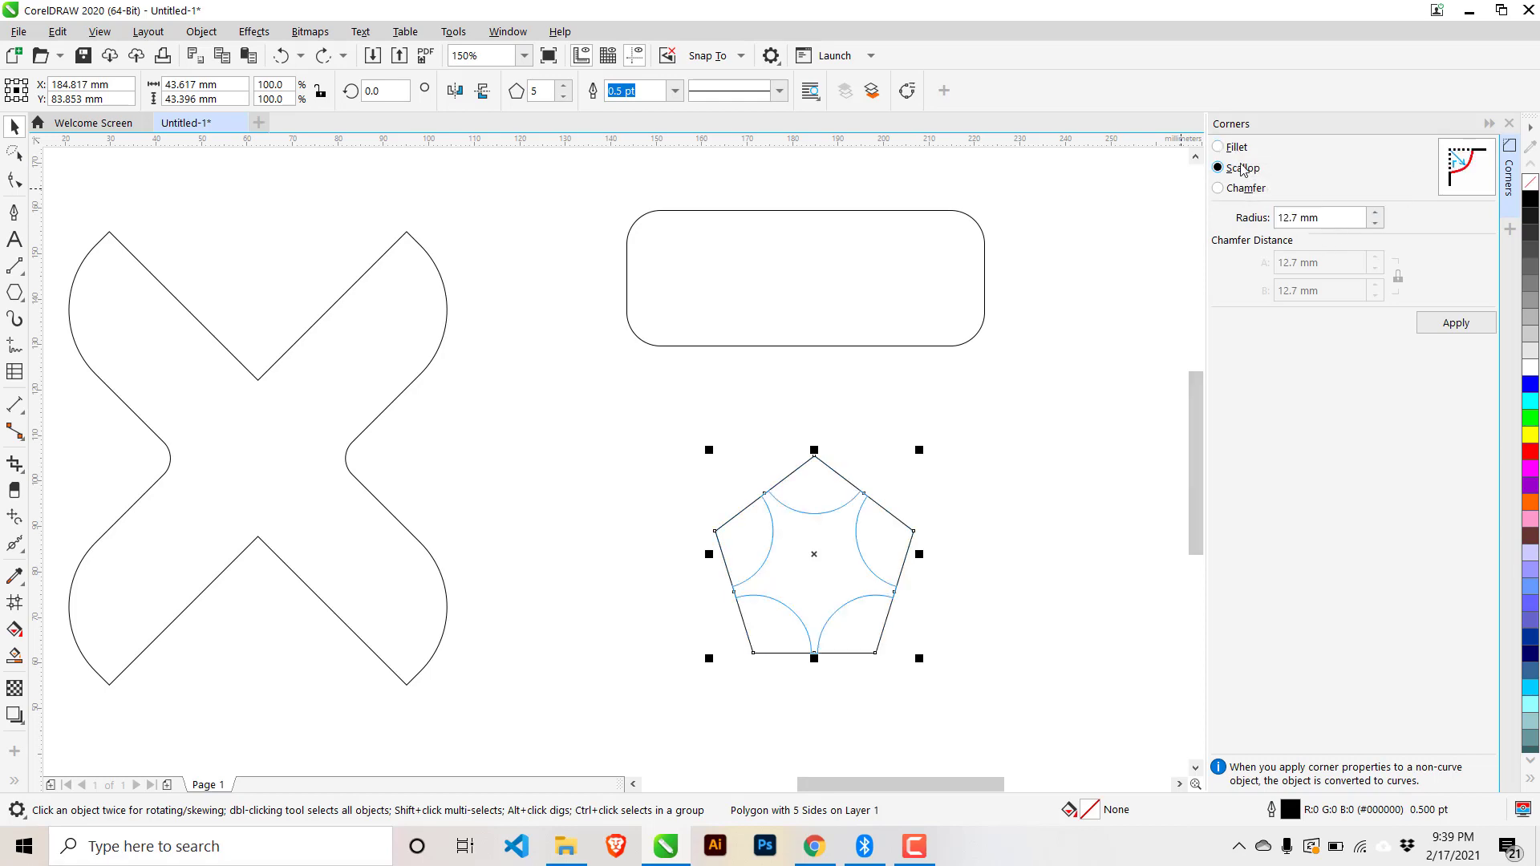
pyautogui.click(1235, 147)
pyautogui.hotkey('shift', 'F2')
pyautogui.click(1456, 322)
pyautogui.click(1017, 495)
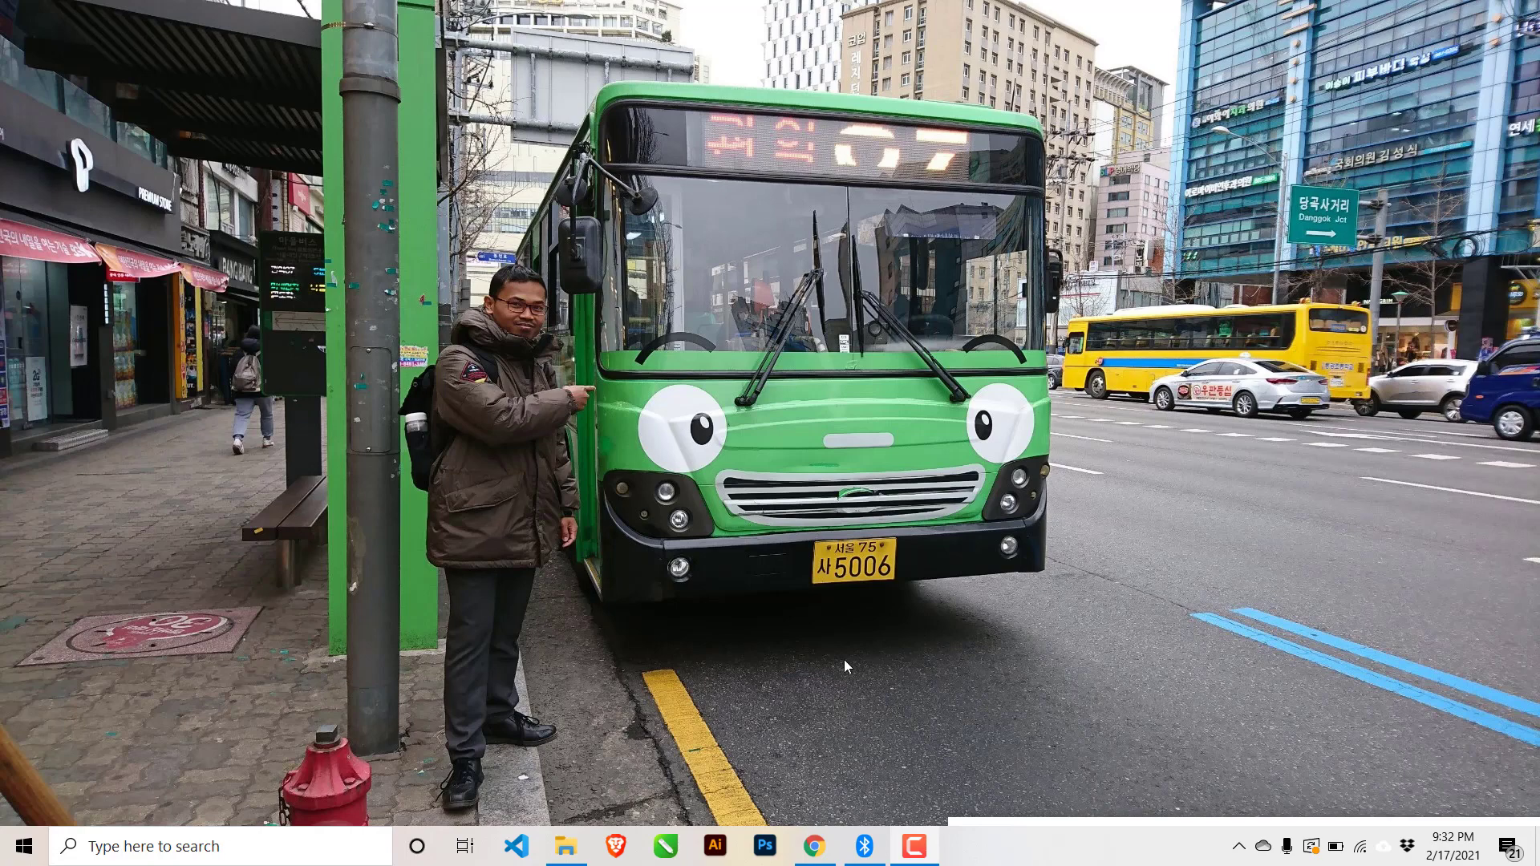
# - Start CorelDRAW from its taskbar icon and wait for the Welcome Screen
pyautogui.click(666, 846)
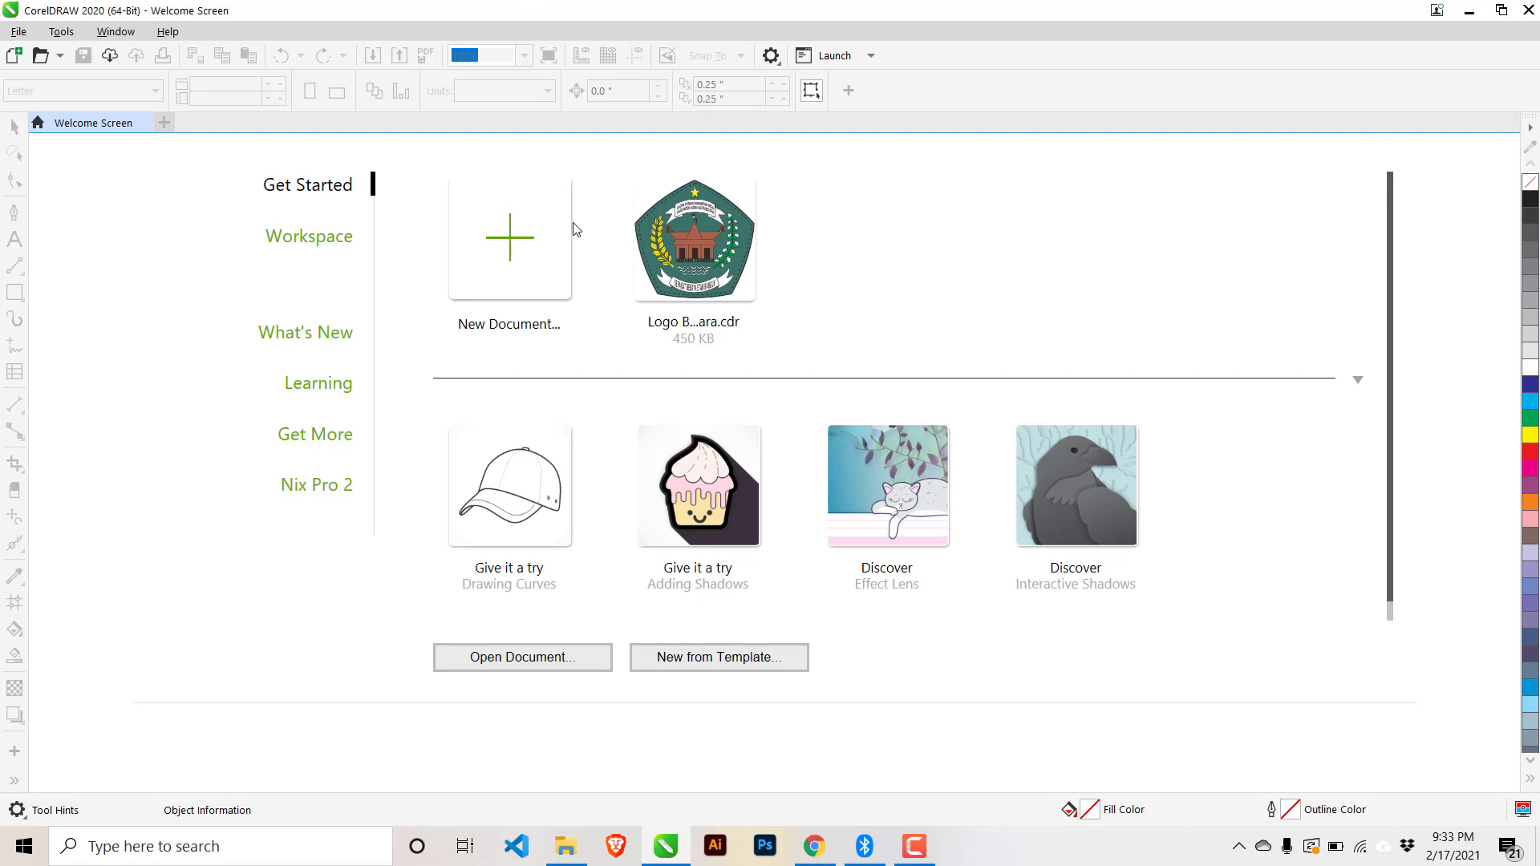
# - Create a new A4 document and draw a tall rectangle near the page centre
pyautogui.click(501, 246)
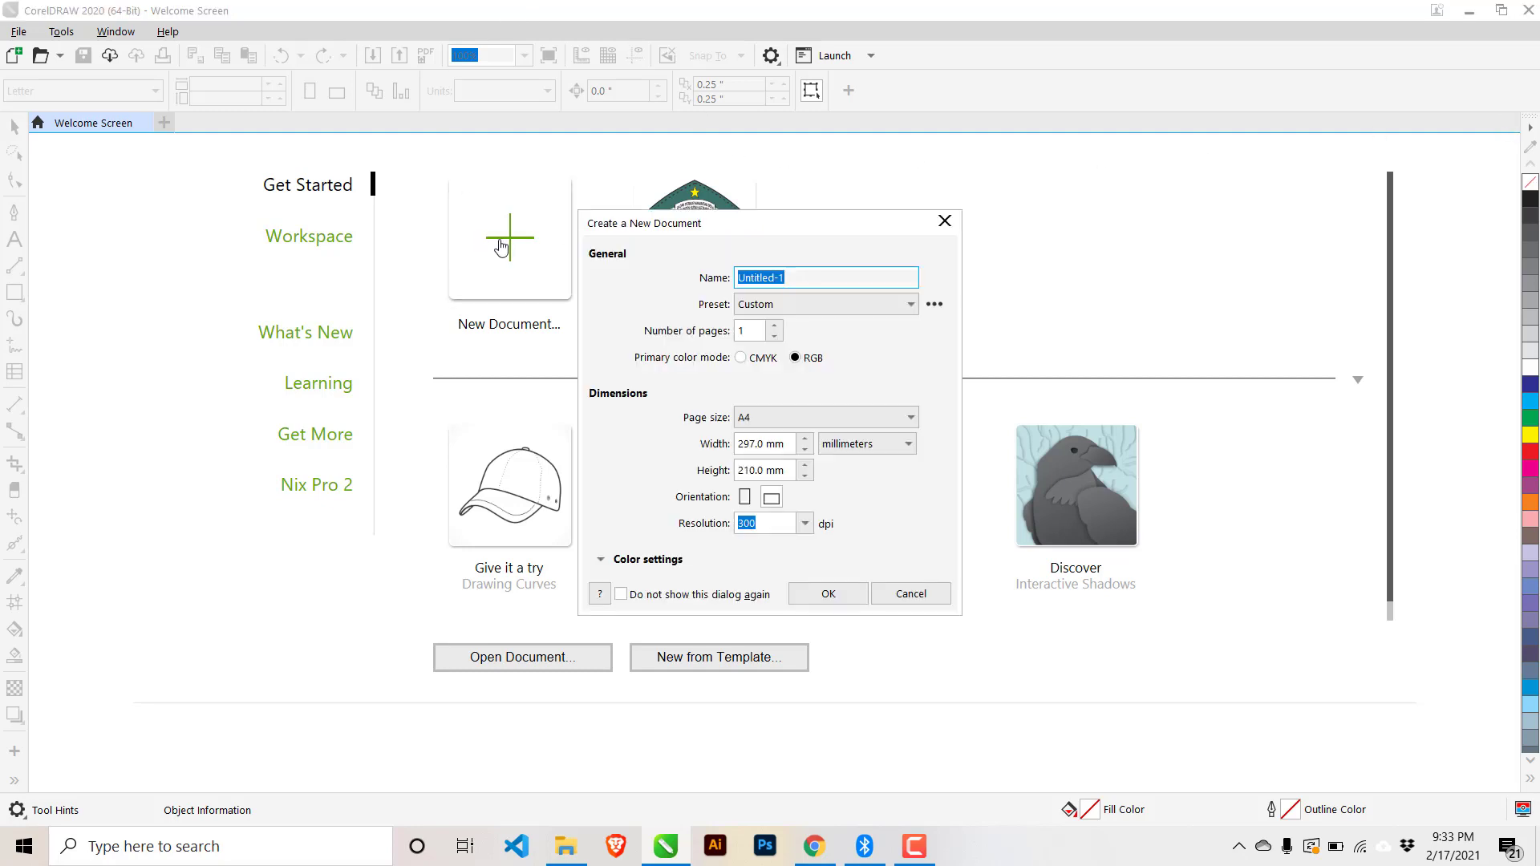
pyautogui.click(804, 593)
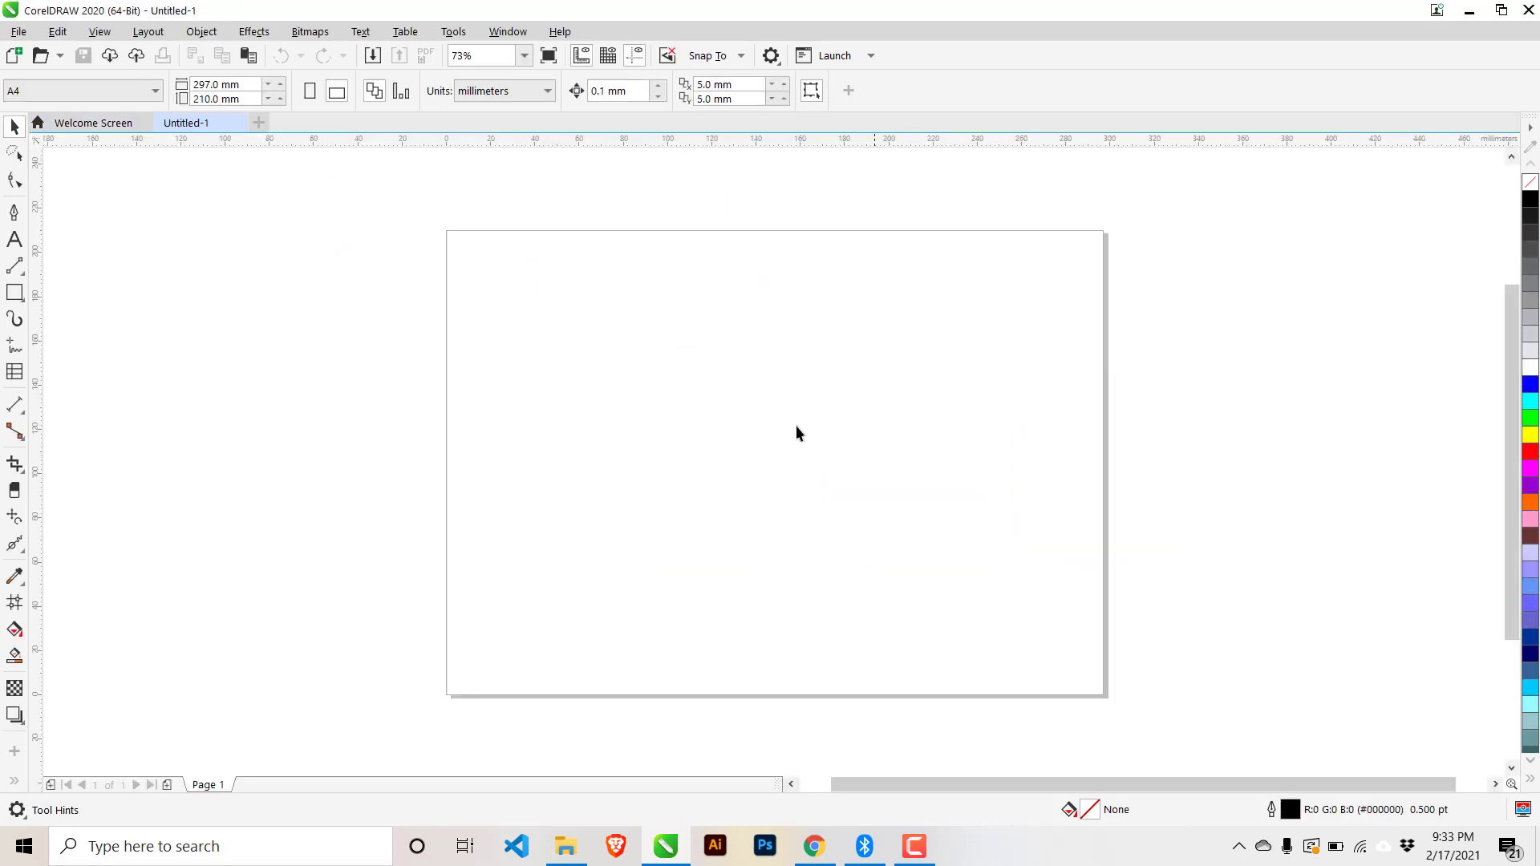
pyautogui.click(14, 292)
pyautogui.moveTo(756, 332)
pyautogui.mouseDown()
pyautogui.moveTo(775, 490)
pyautogui.moveTo(810, 590)
pyautogui.mouseUp()
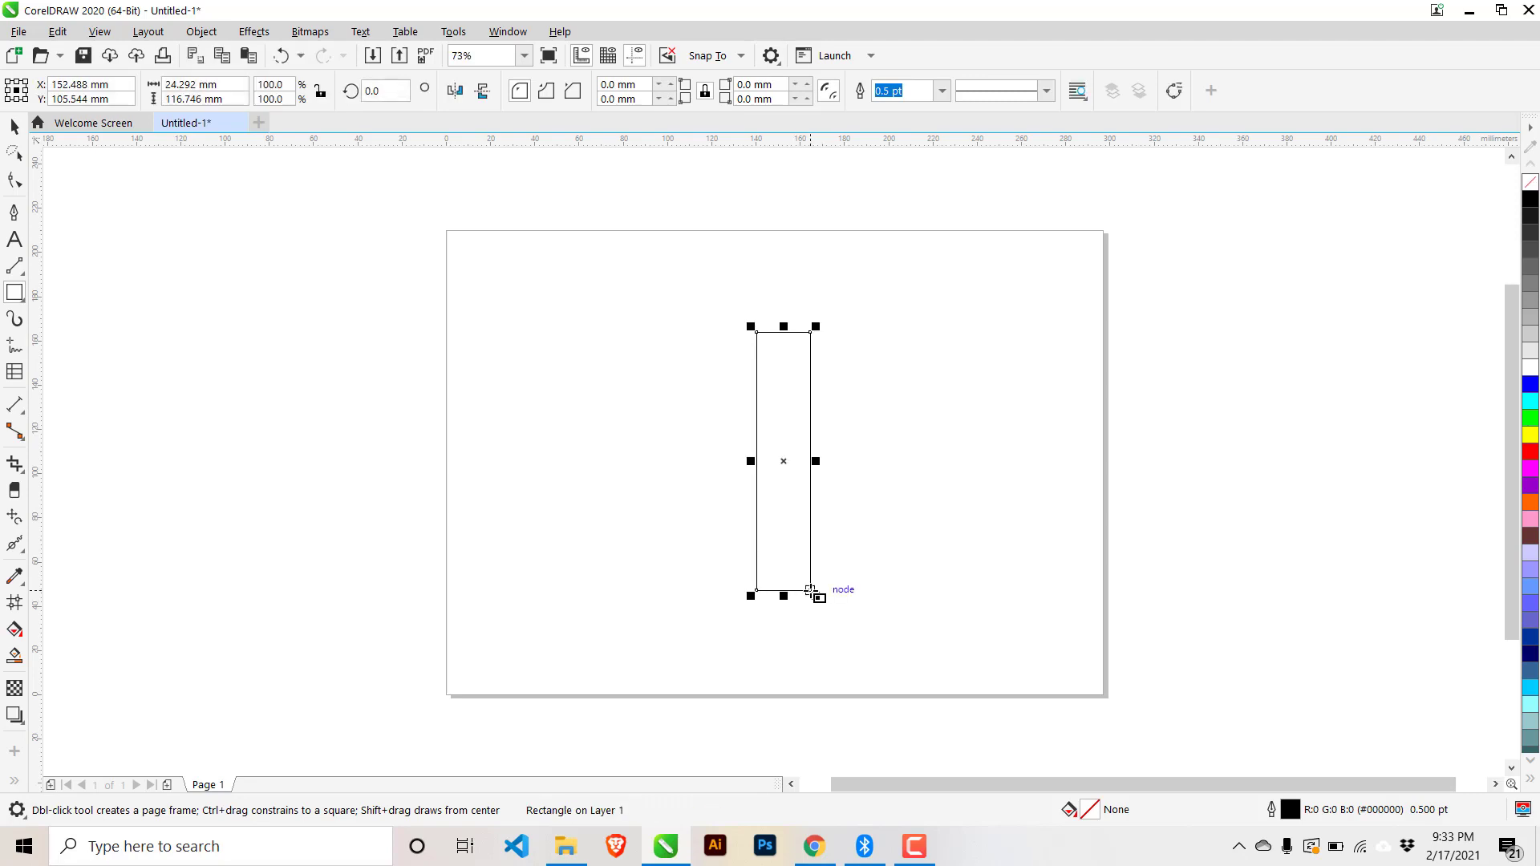
# - Rotate the rectangle to 45°
pyautogui.click(13, 126)
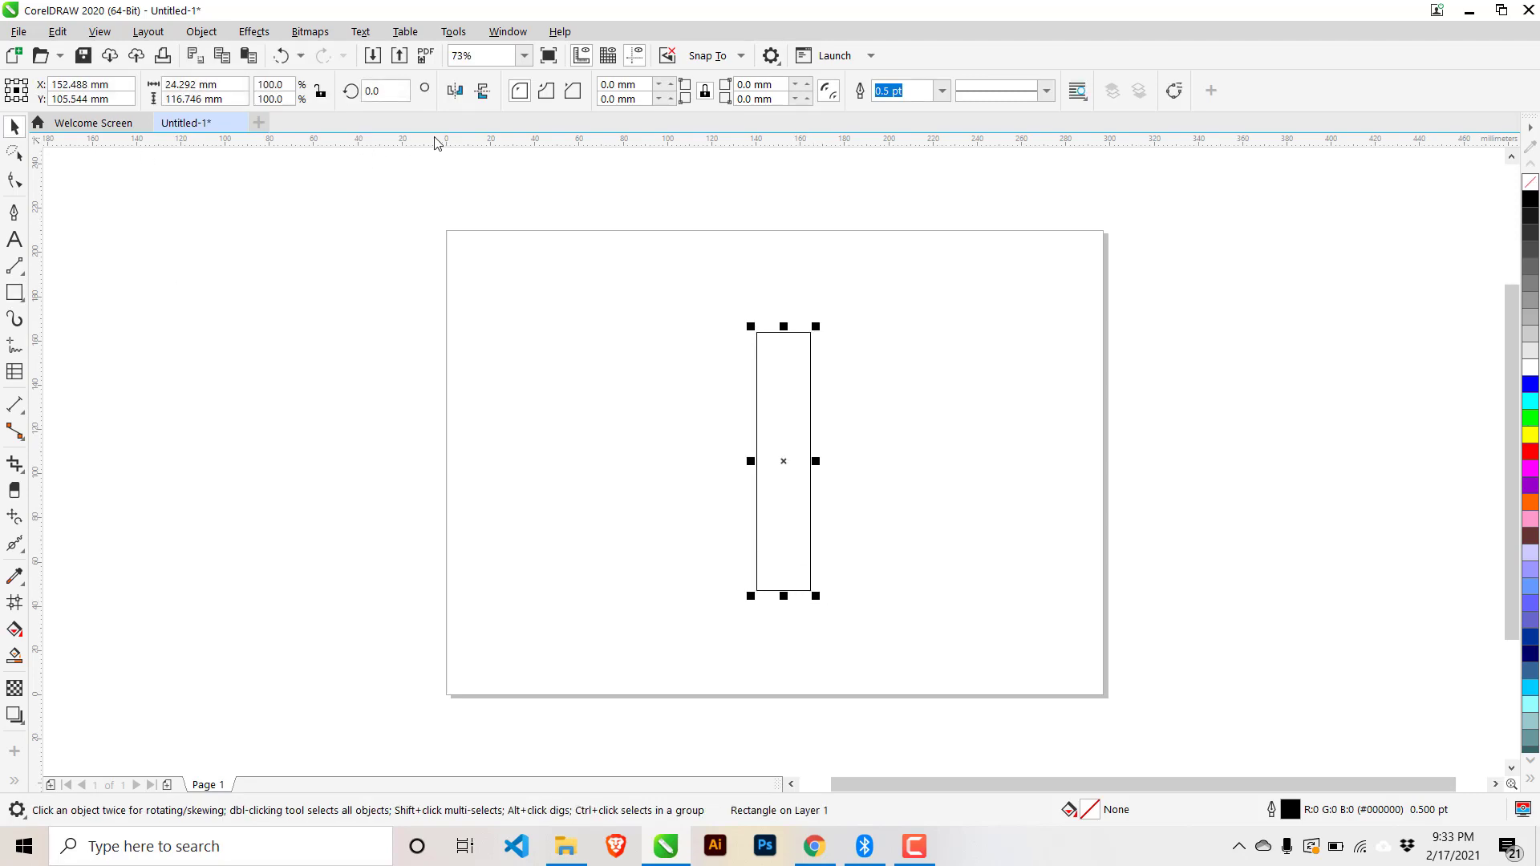
pyautogui.click(376, 91)
pyautogui.write('45')
pyautogui.press('Return')
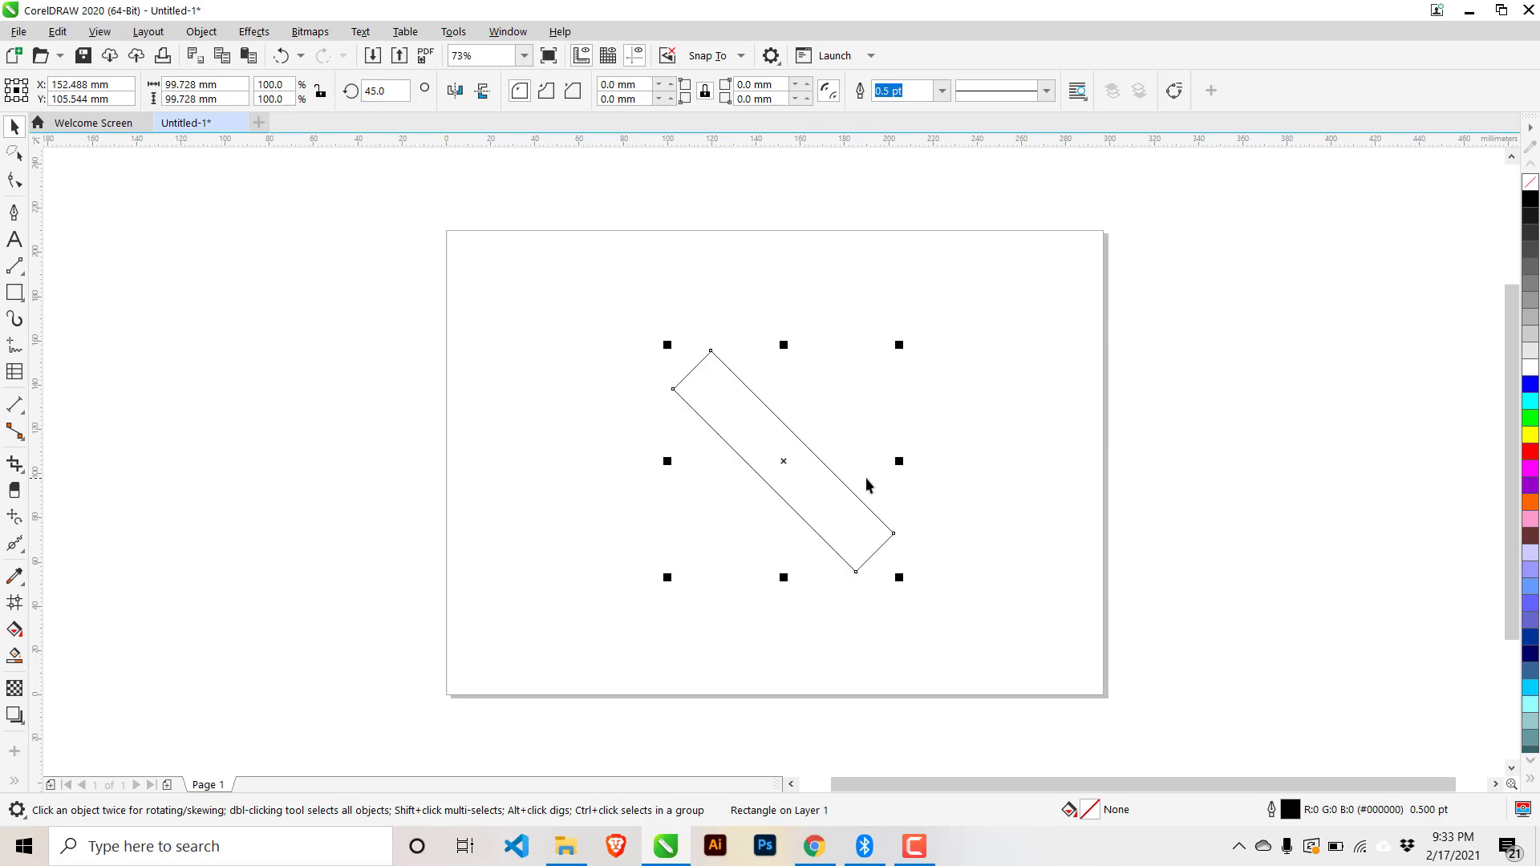
# - Place a second copy of the rotated rectangle beside the first
pyautogui.moveTo(797, 464); pyautogui.dragTo(981, 403)
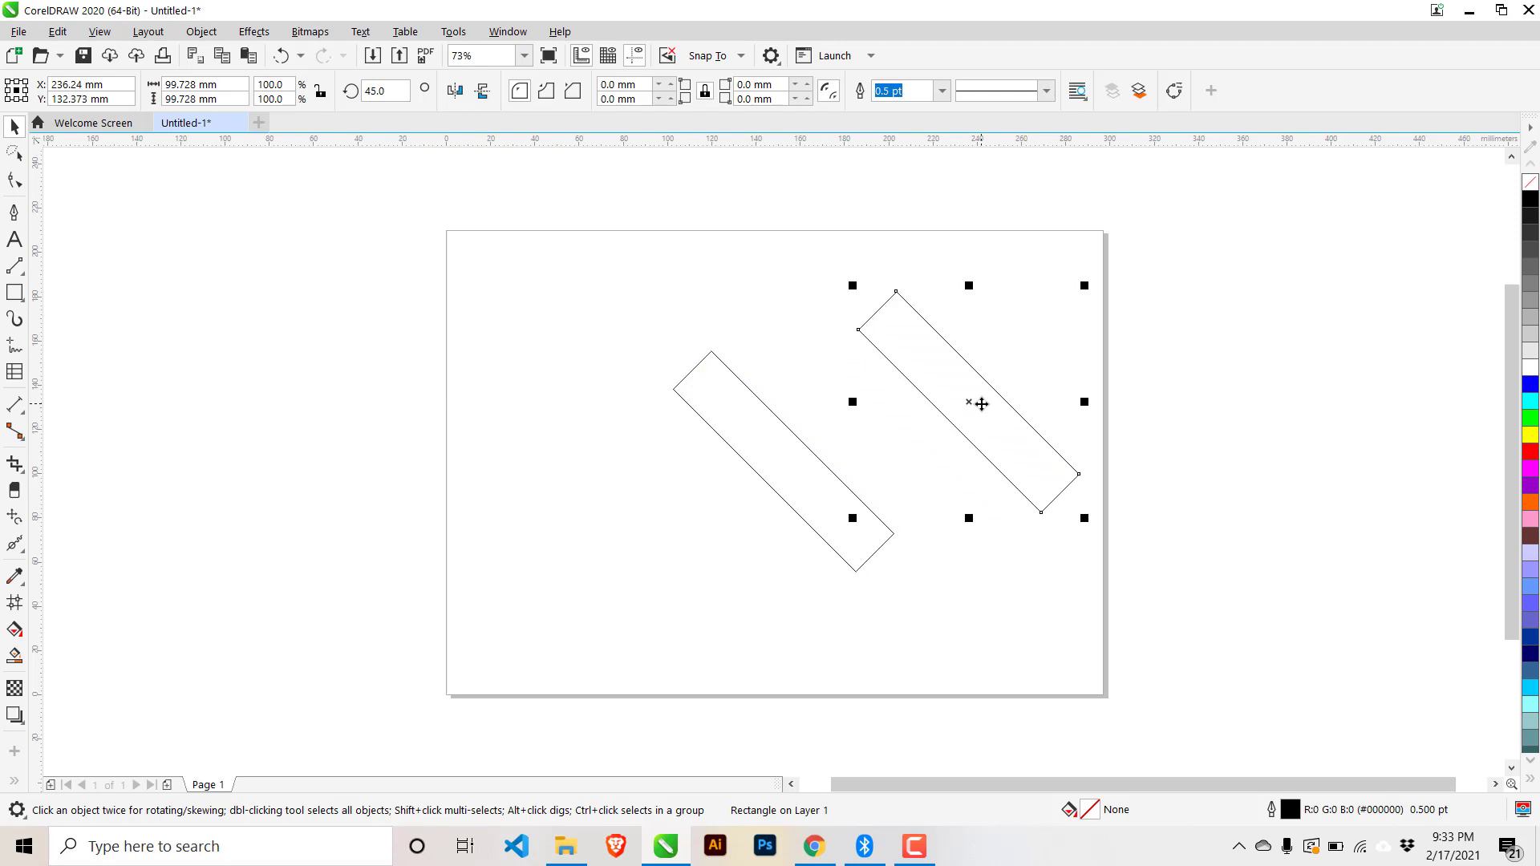
pyautogui.press('Delete')
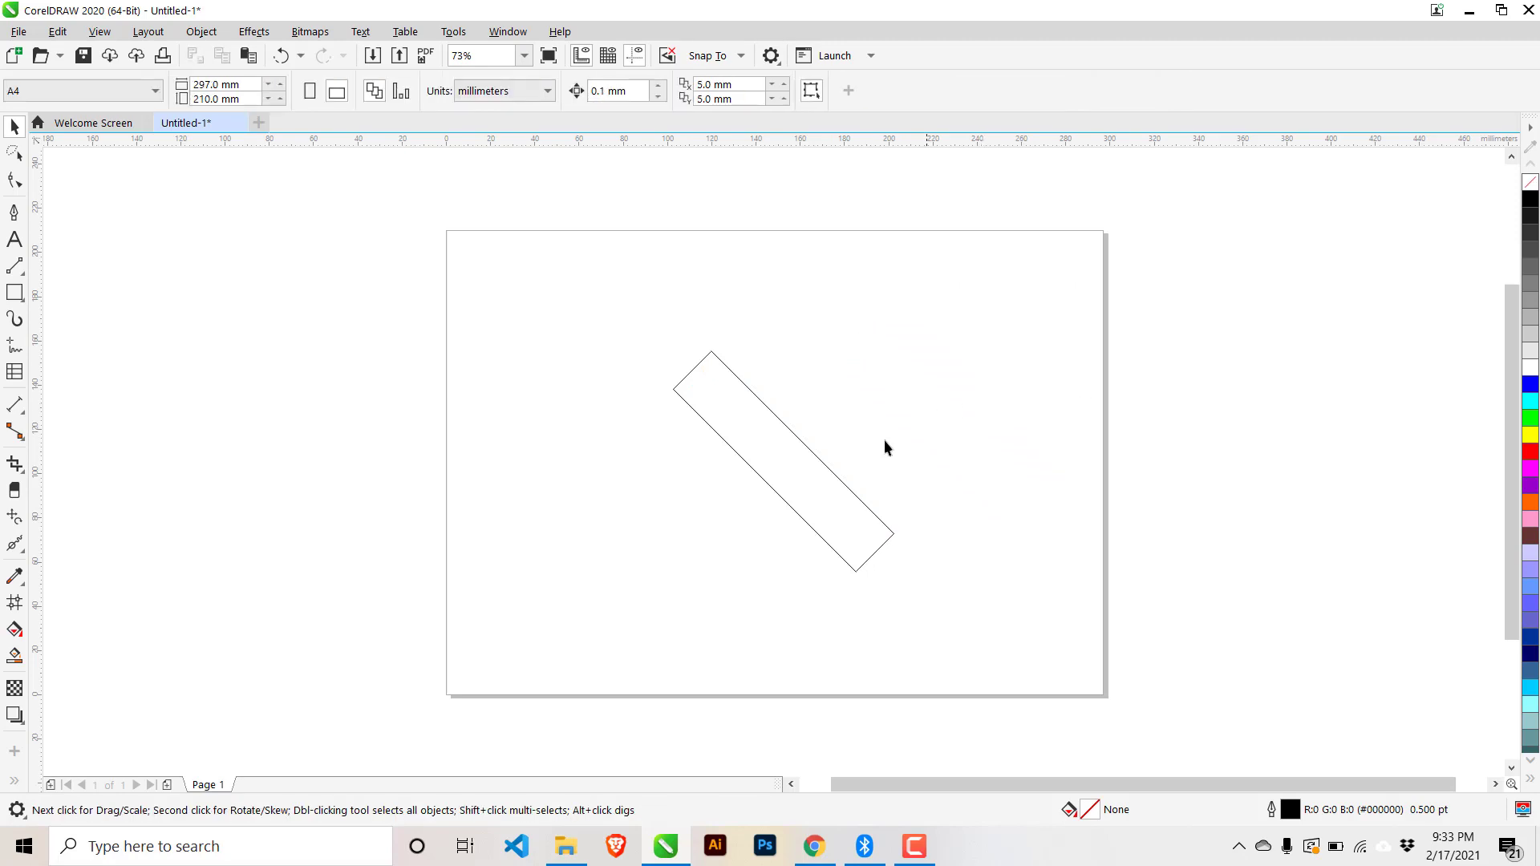
pyautogui.moveTo(776, 465); pyautogui.dragTo(805, 479)
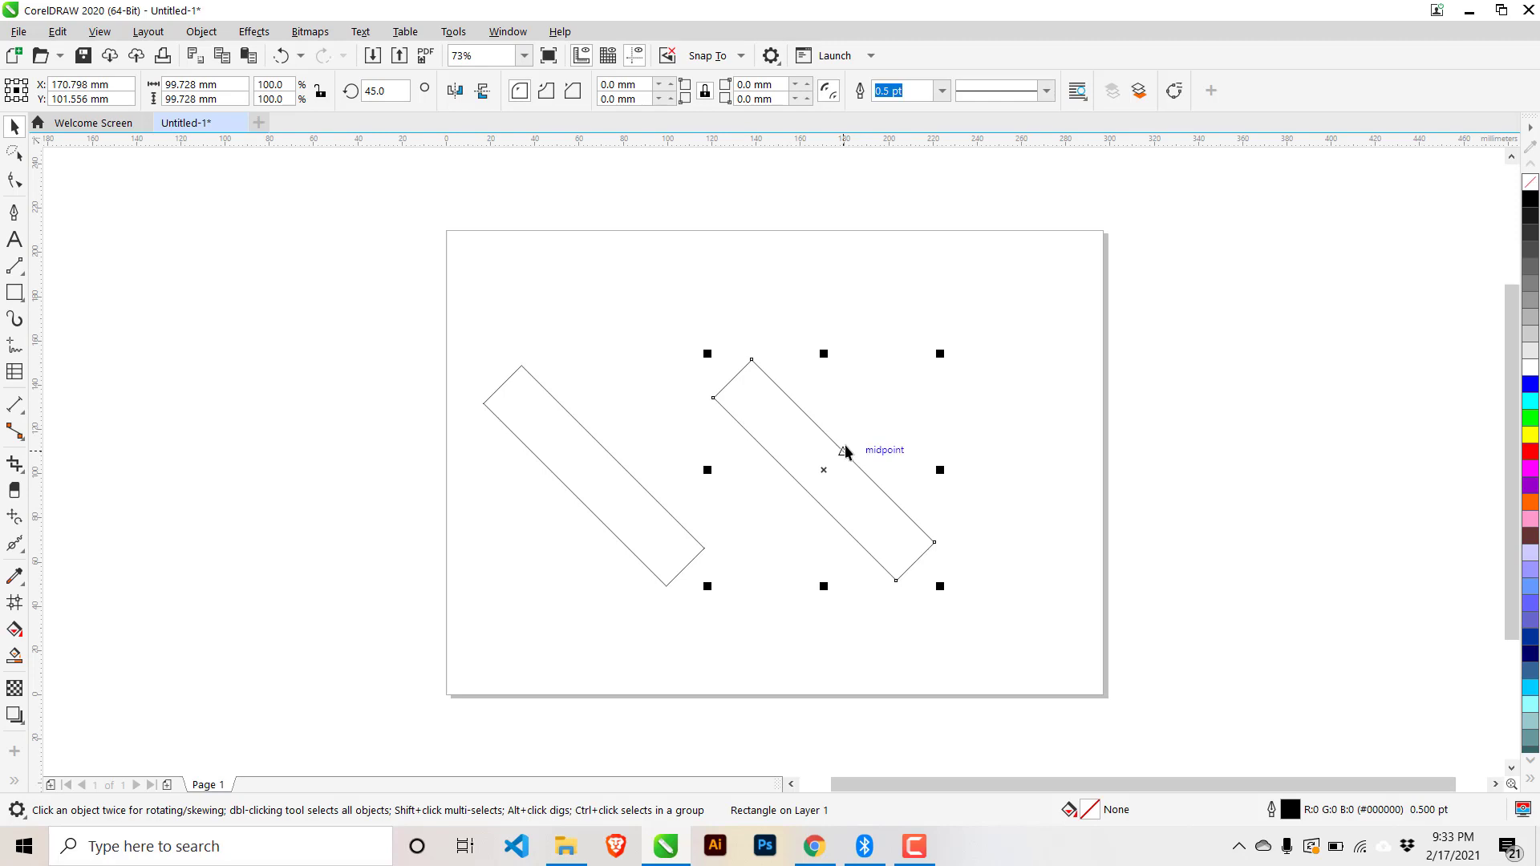
# - Mirror the copy to 135°, align both rectangles' centres with C and E, and centre on page with P
pyautogui.click(457, 91)
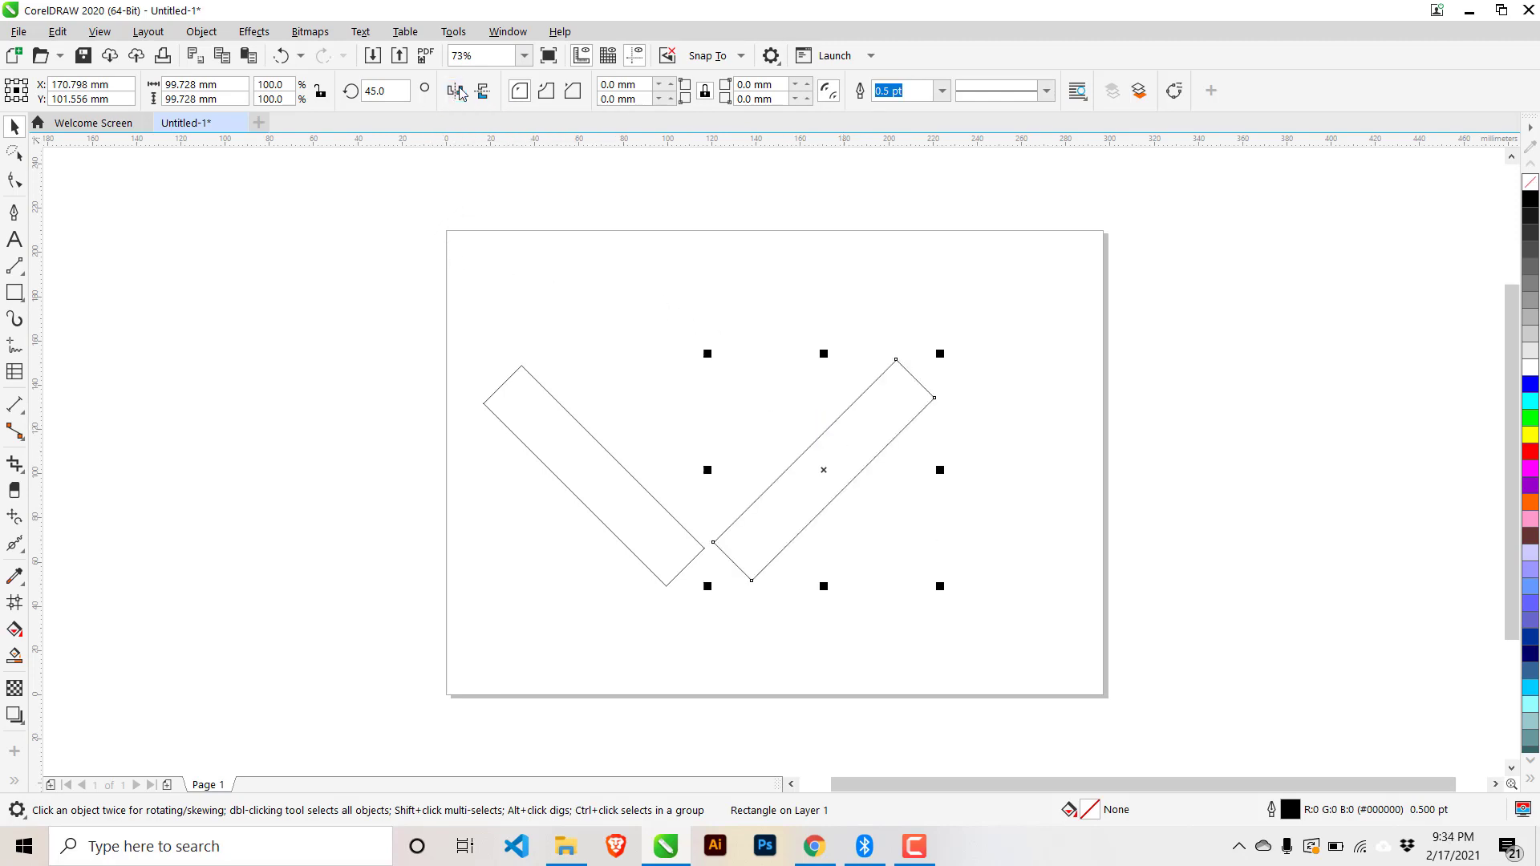
pyautogui.click(1019, 437)
pyautogui.click(614, 463)
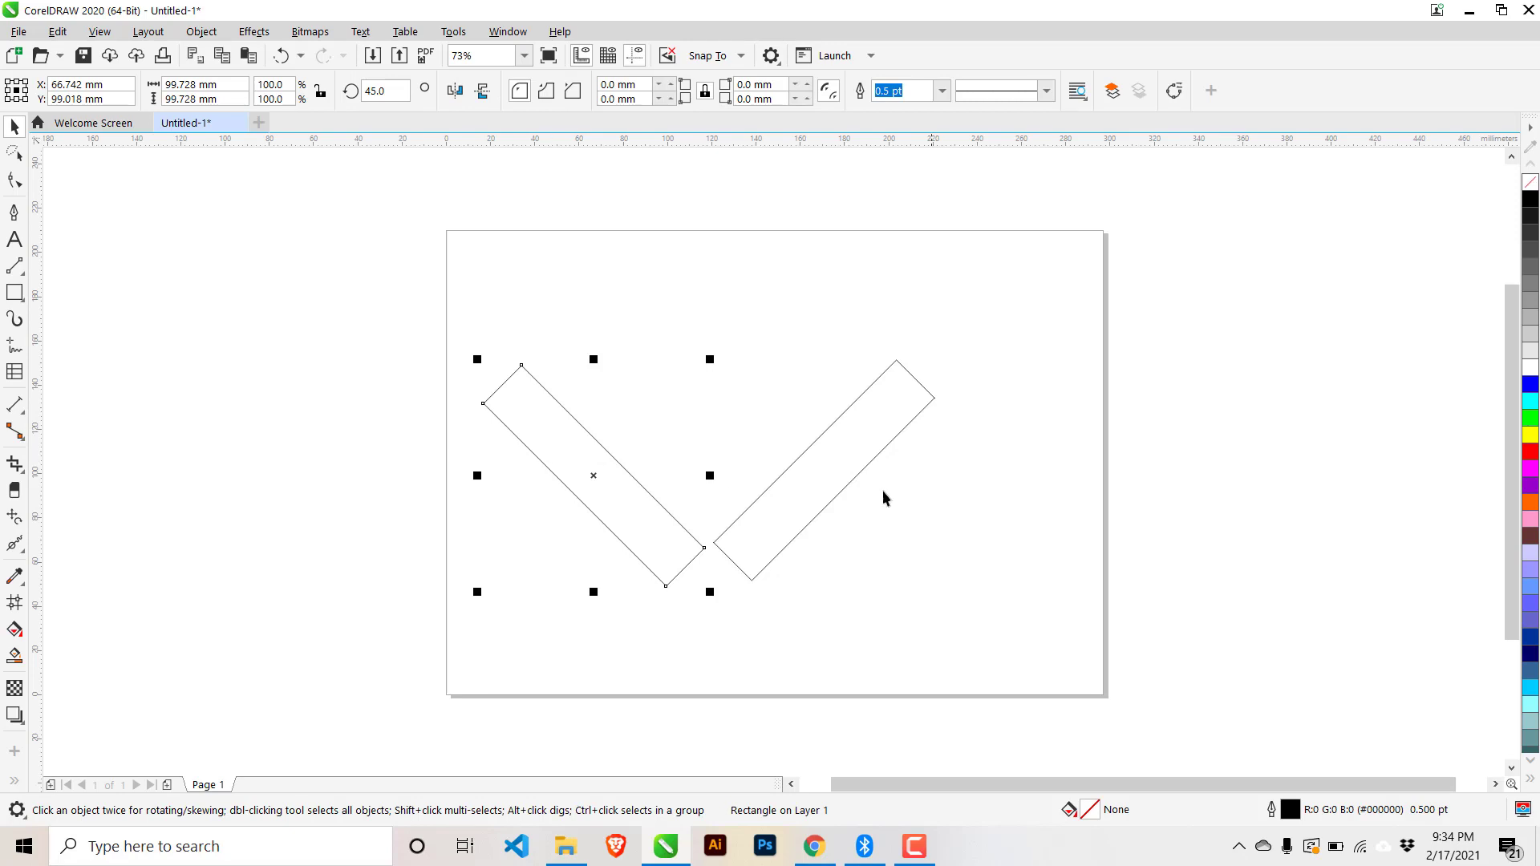
pyautogui.keyDown('shift'); pyautogui.click(842, 472); pyautogui.keyUp('shift')
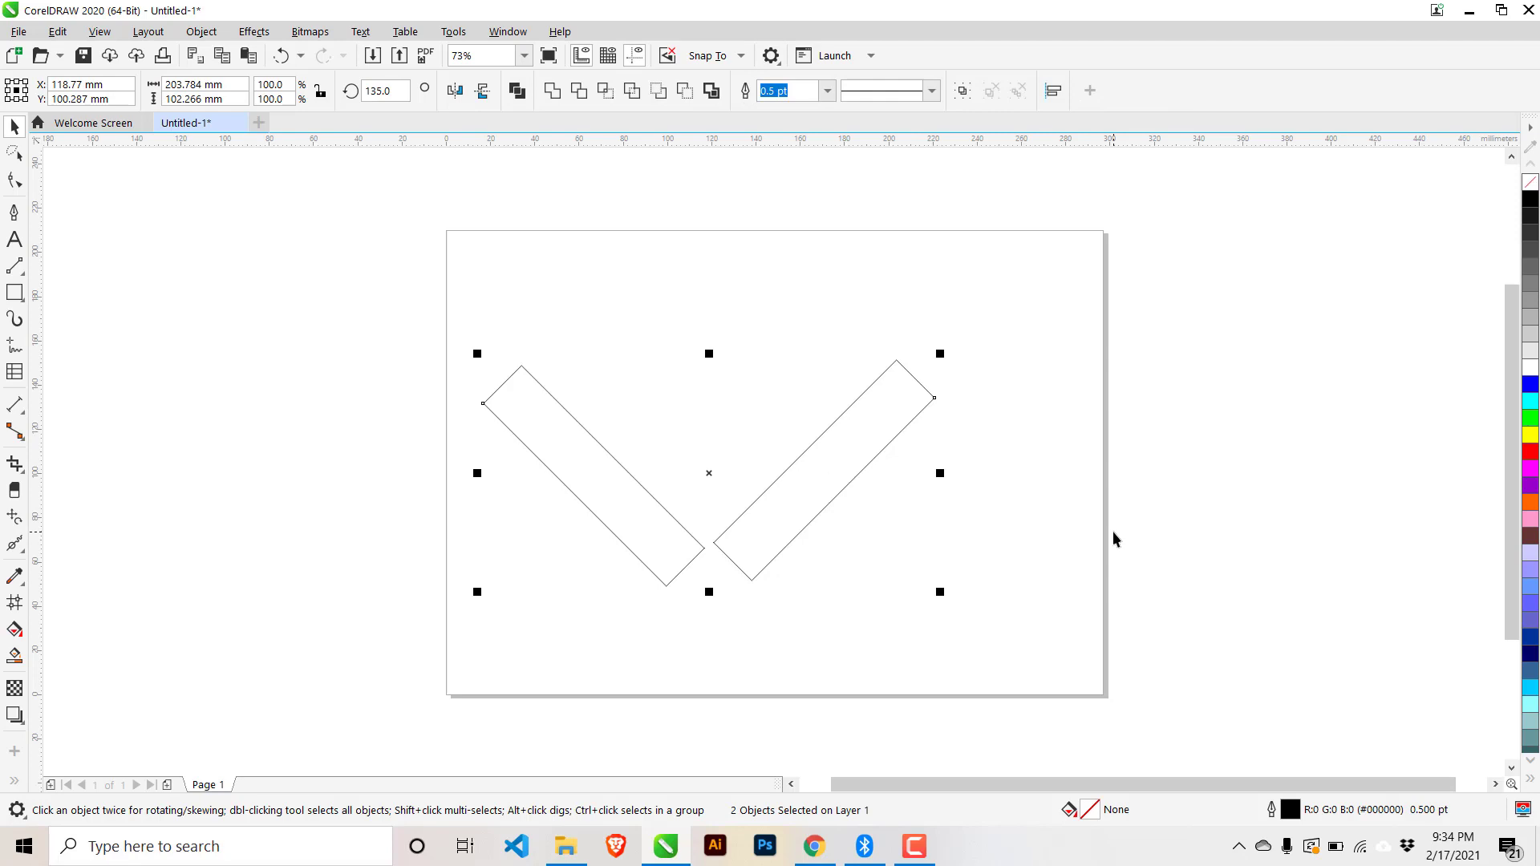
pyautogui.press('c')
pyautogui.press('e')
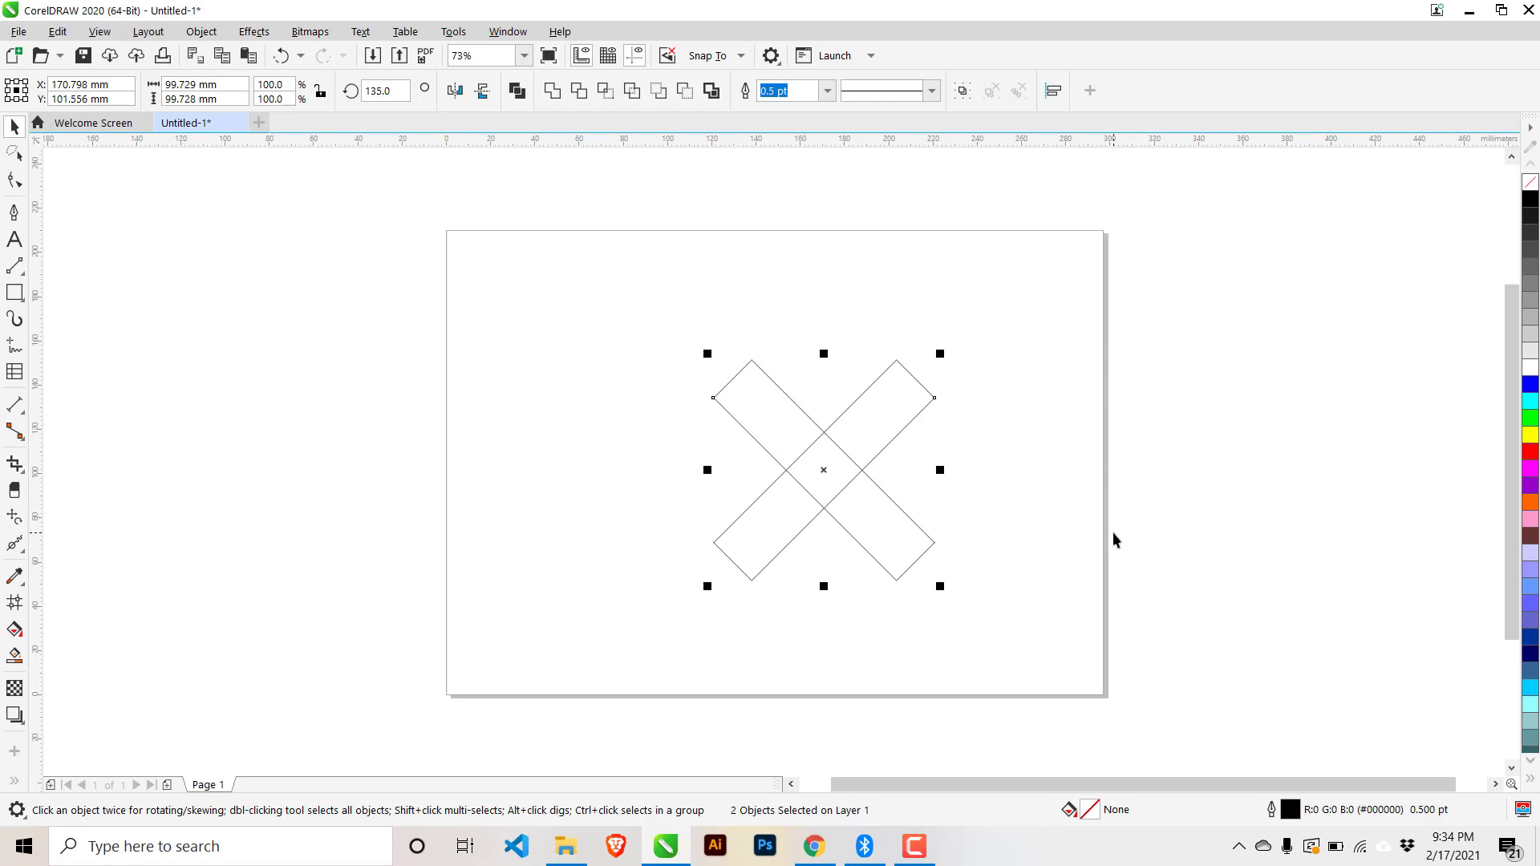
pyautogui.press('p')
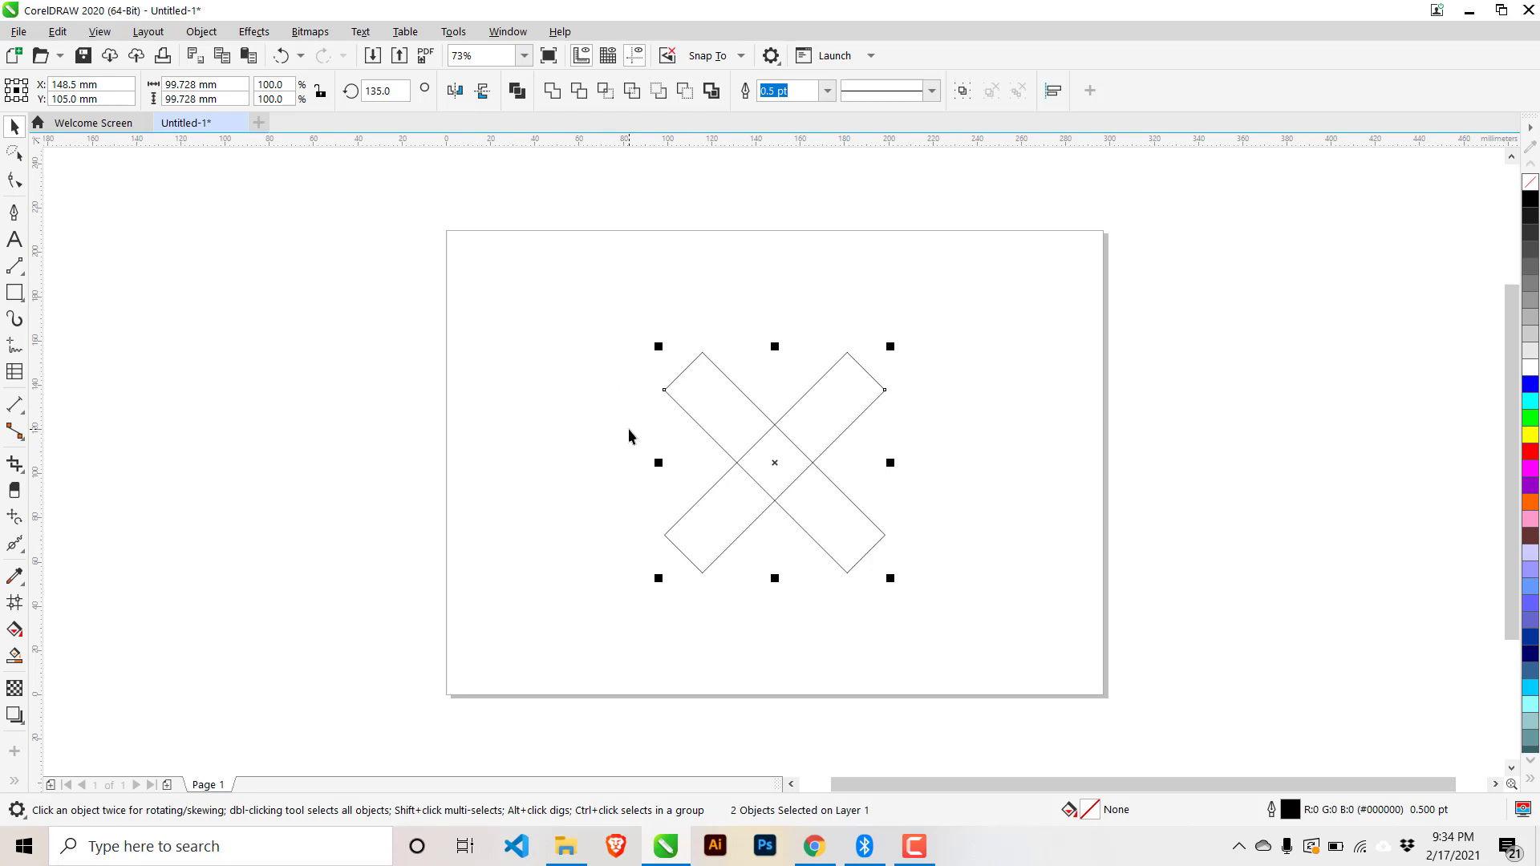
pyautogui.click(983, 505)
# - Select both crossed rectangles and weld them into one X-shaped curve
pyautogui.moveTo(544, 285); pyautogui.dragTo(981, 606)
pyautogui.click(553, 90)
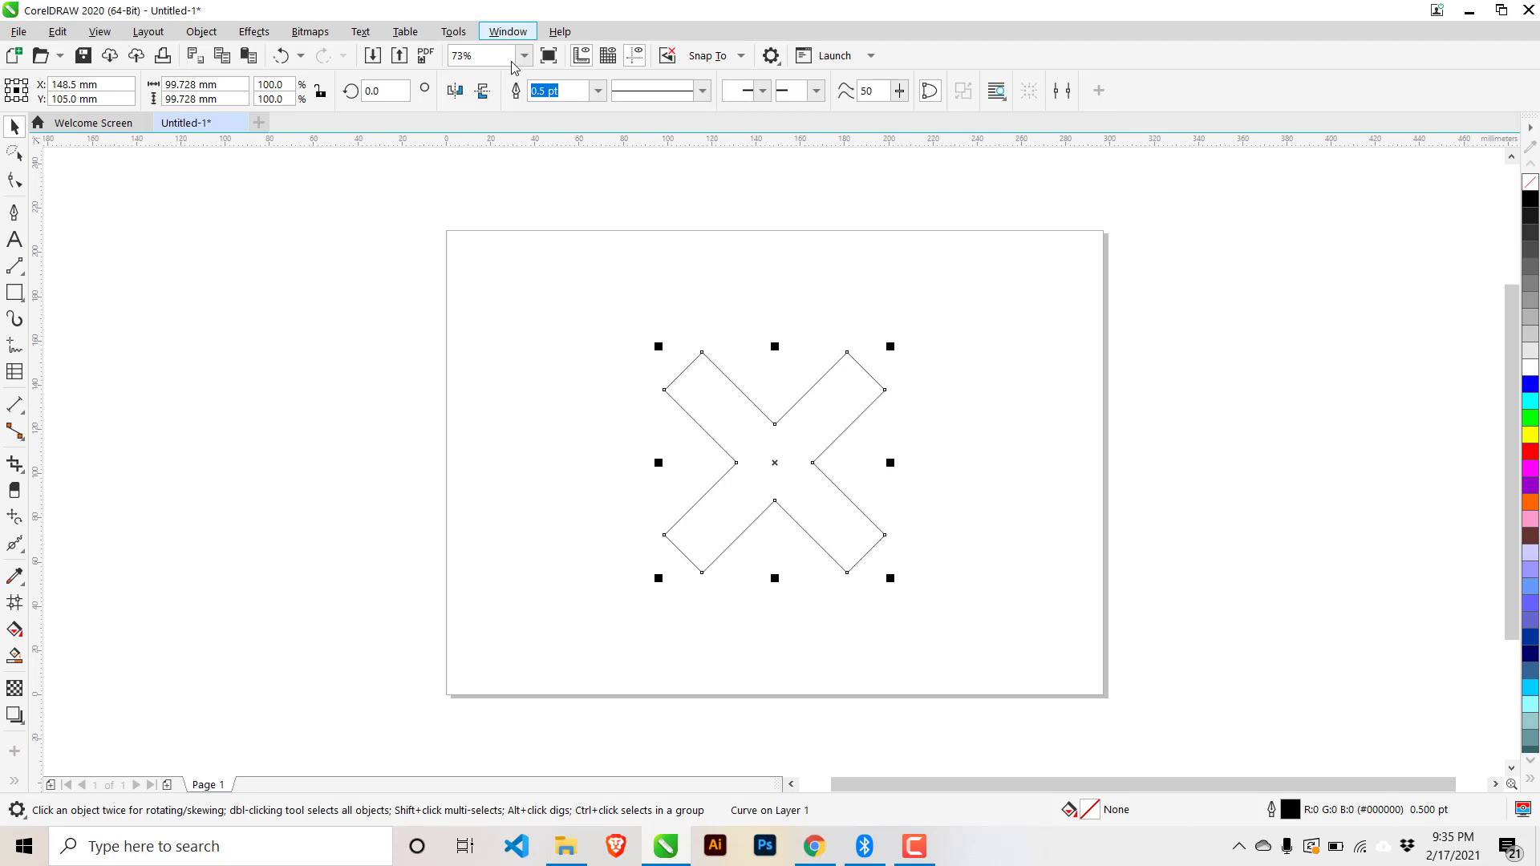
# - Select the X and open the Corners docker via Window > Dockers
pyautogui.click(728, 365)
pyautogui.click(761, 426)
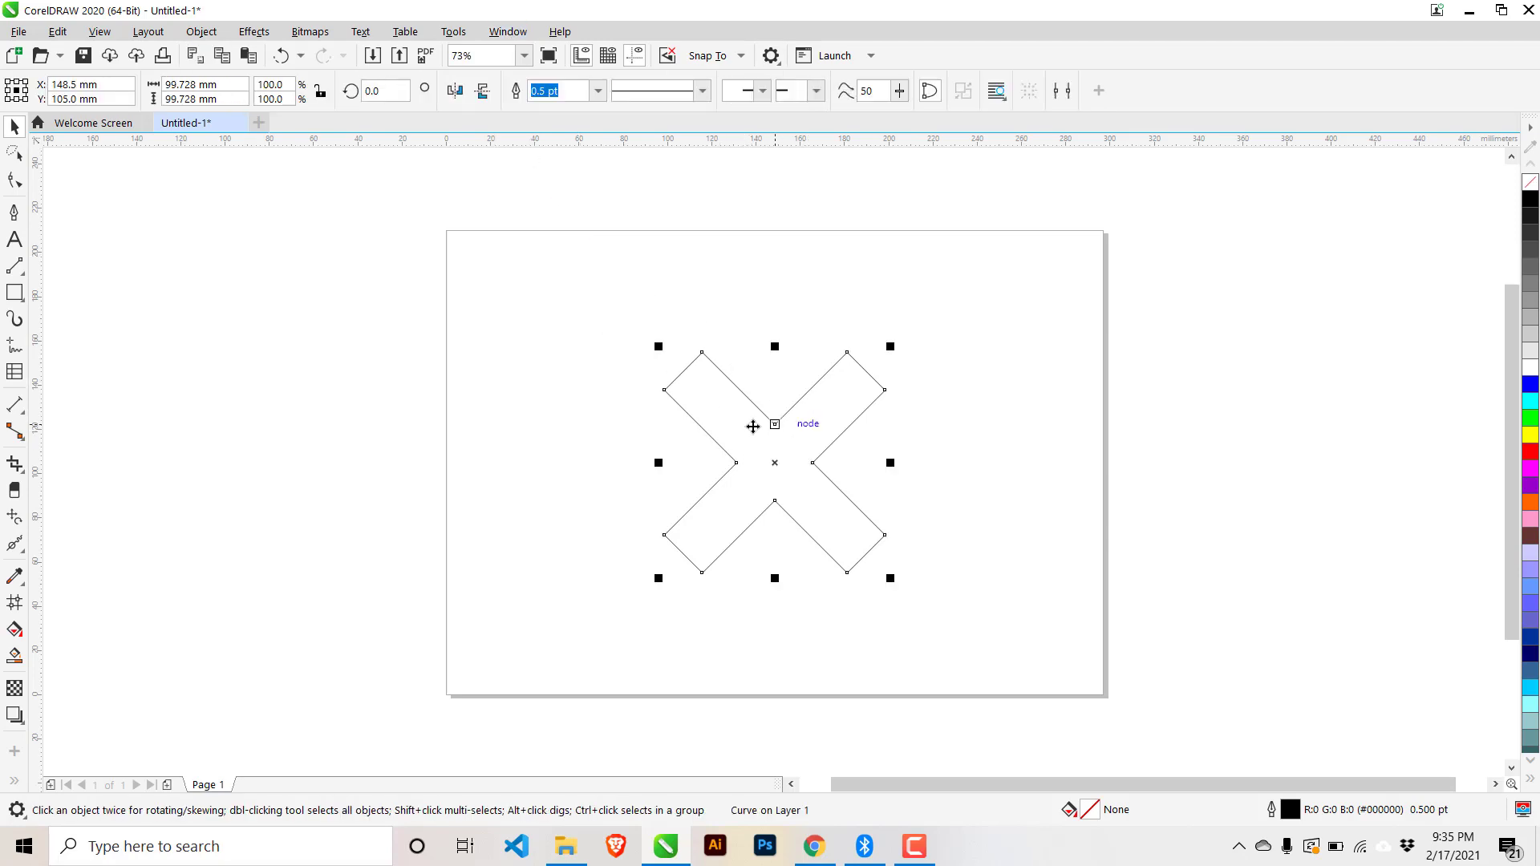
pyautogui.click(509, 36)
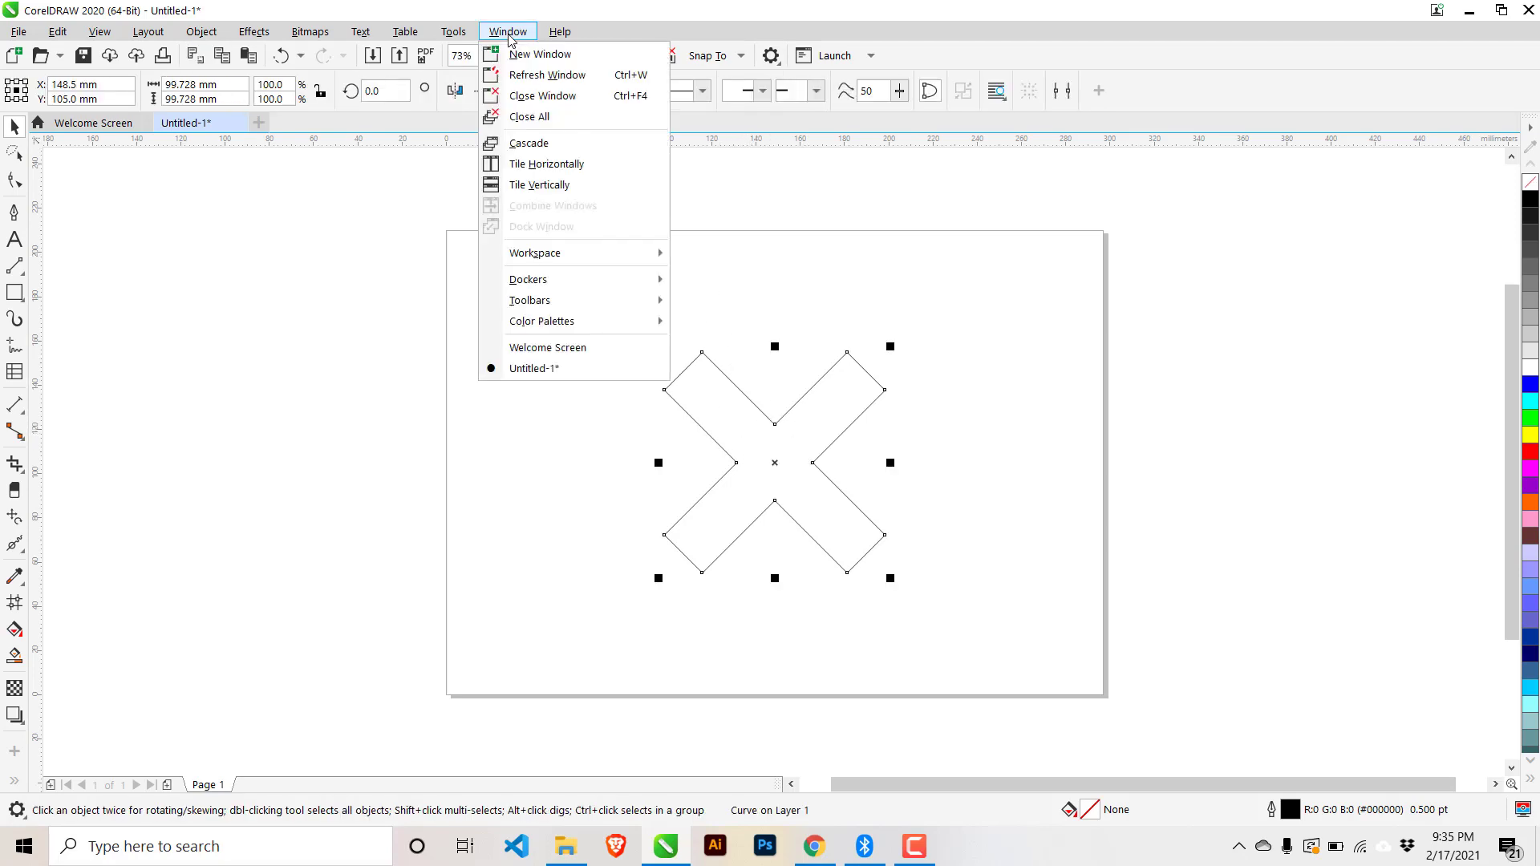
pyautogui.moveTo(572, 287)
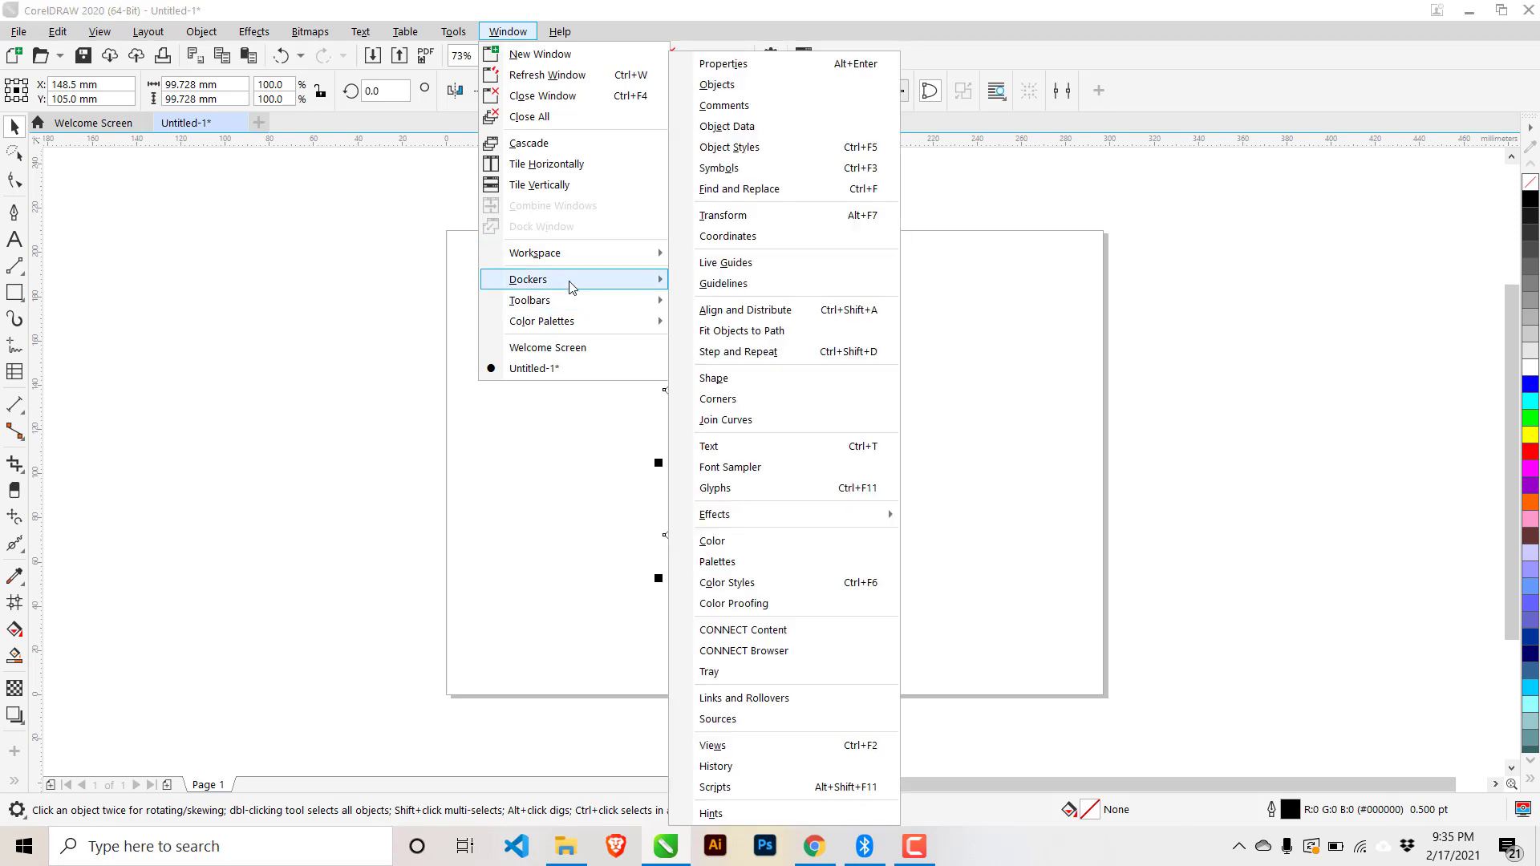
pyautogui.click(738, 403)
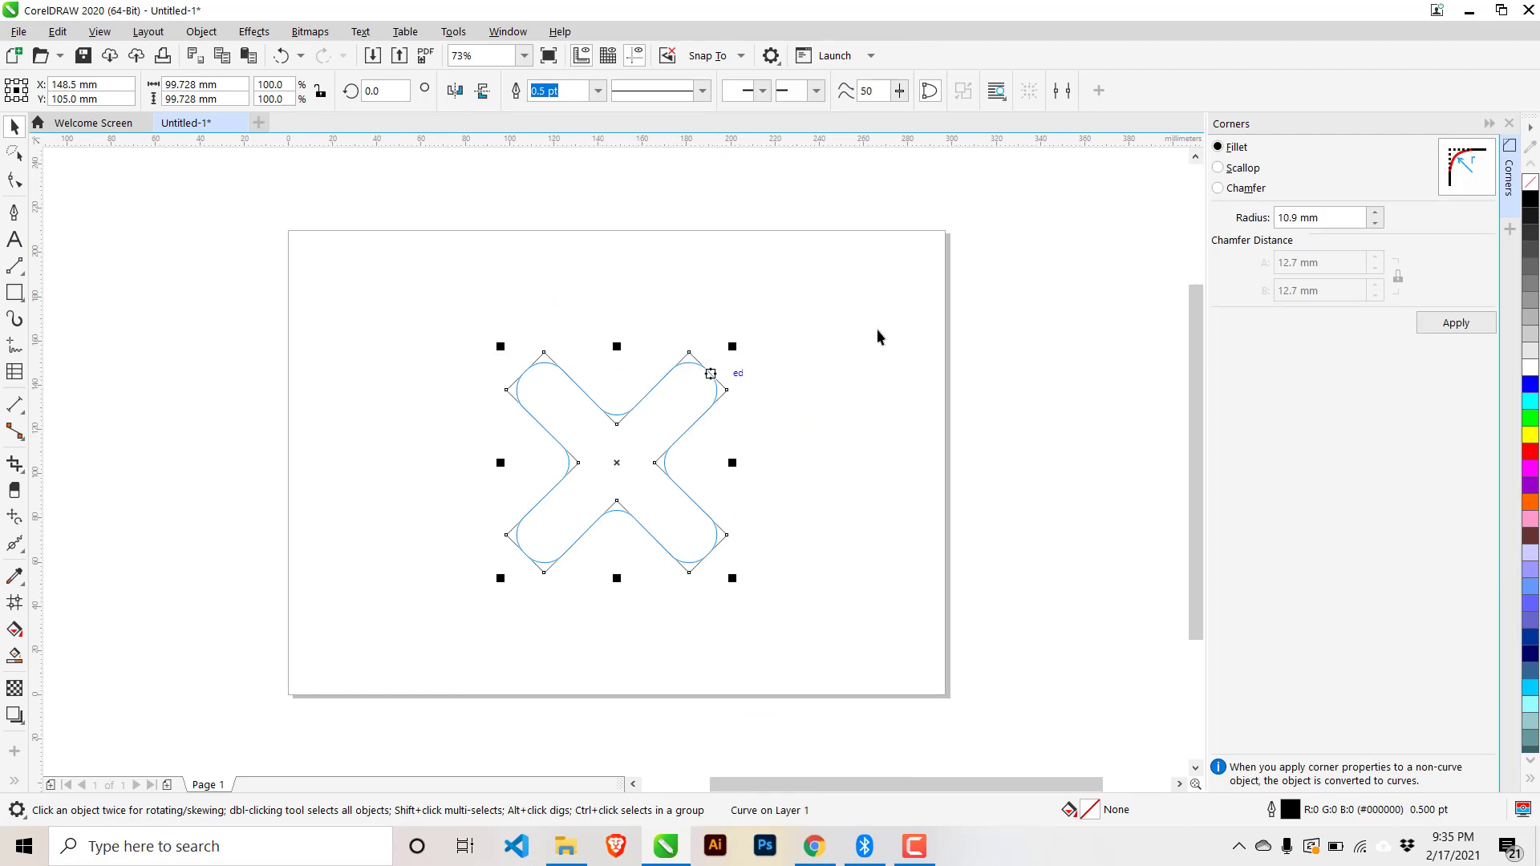
pyautogui.click(1340, 215)
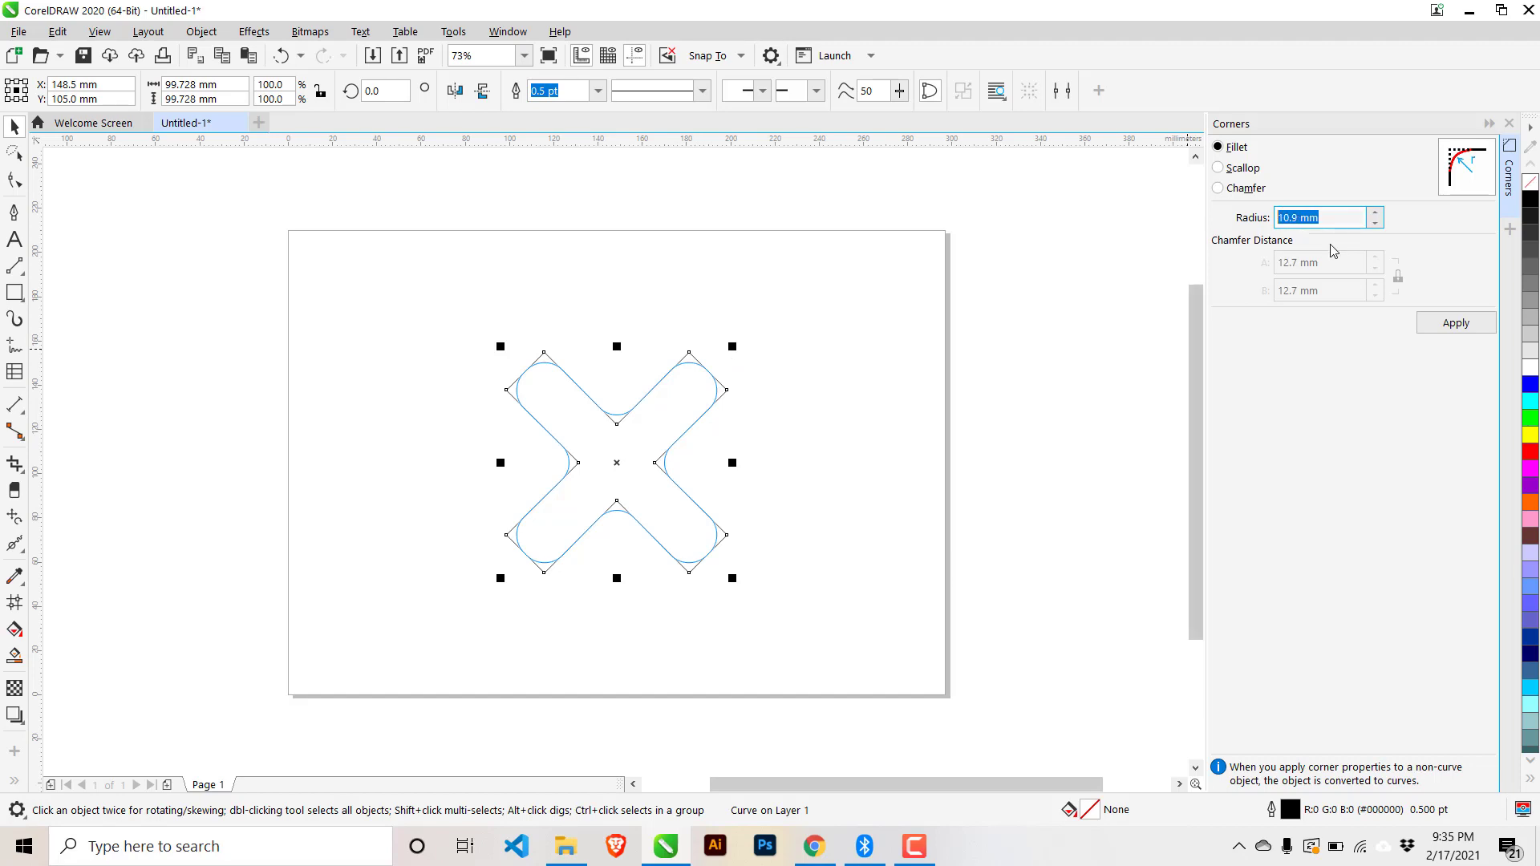
pyautogui.write('5')
pyautogui.click(1329, 173)
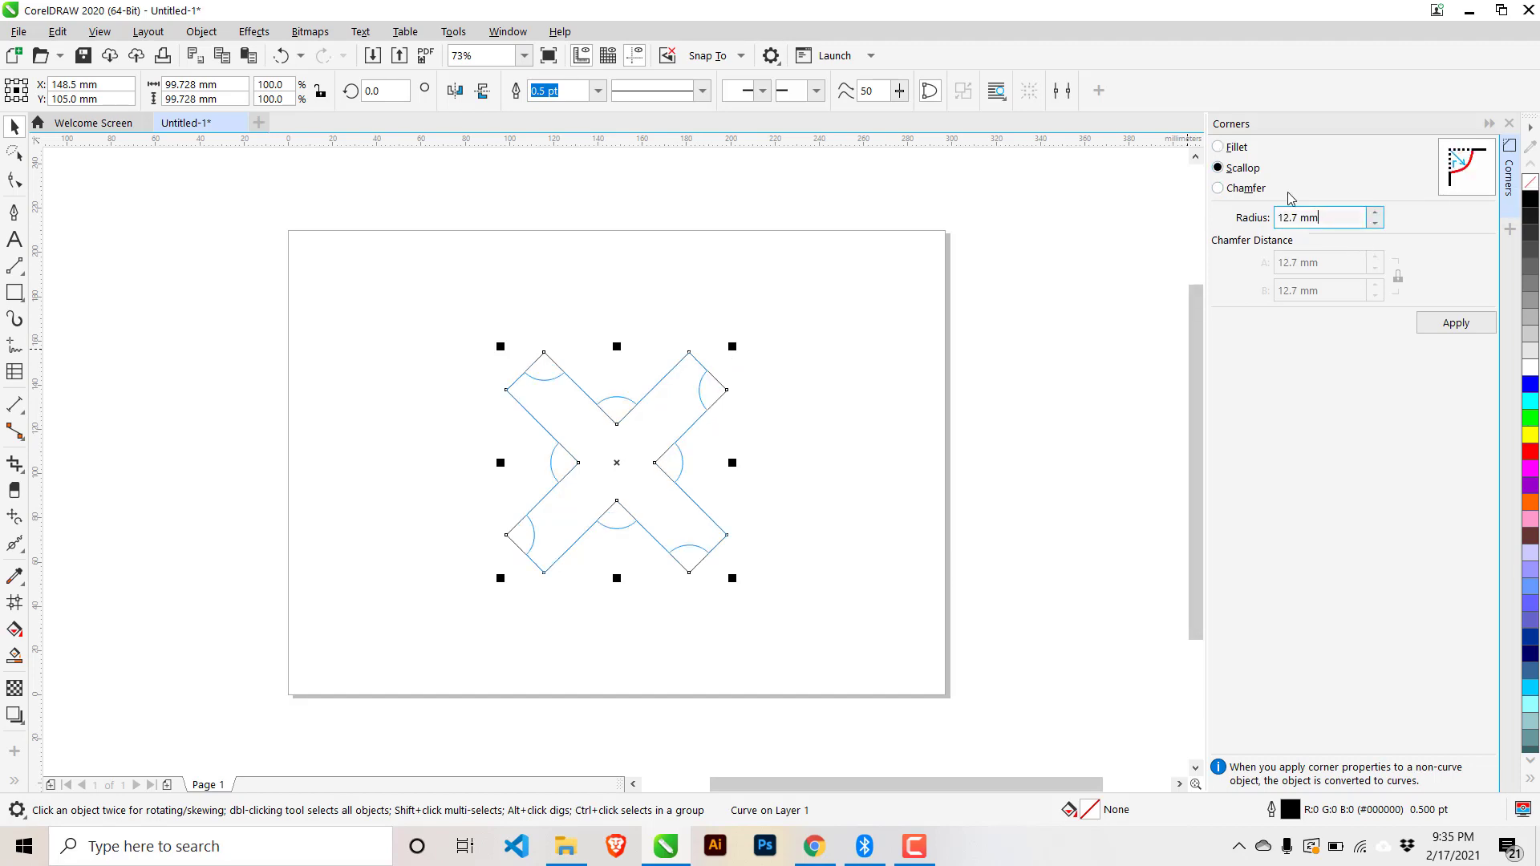
pyautogui.click(1238, 150)
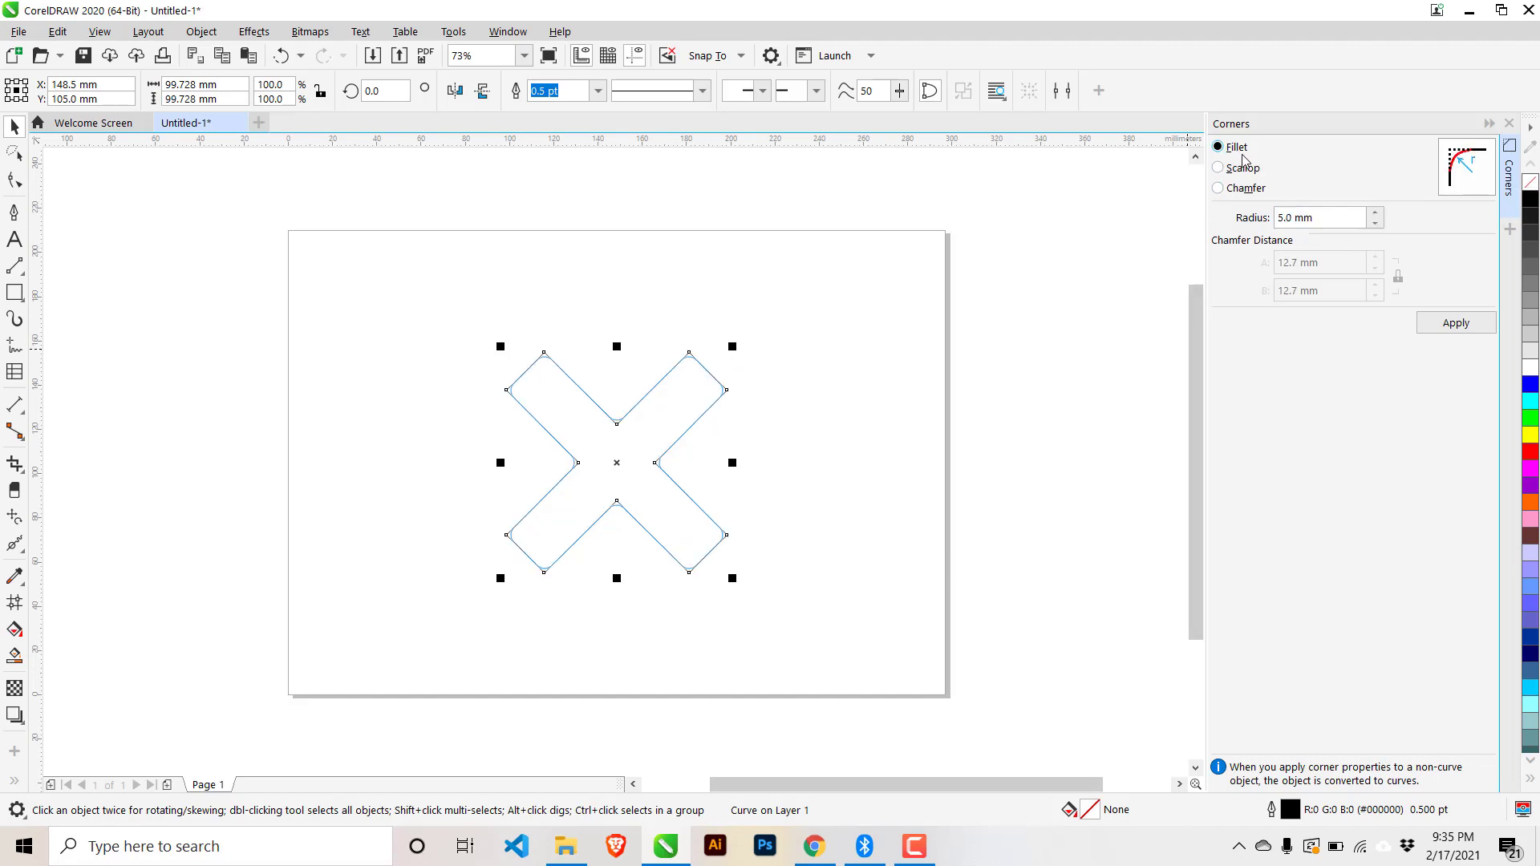
pyautogui.click(1443, 323)
pyautogui.scroll(3, 712, 401)
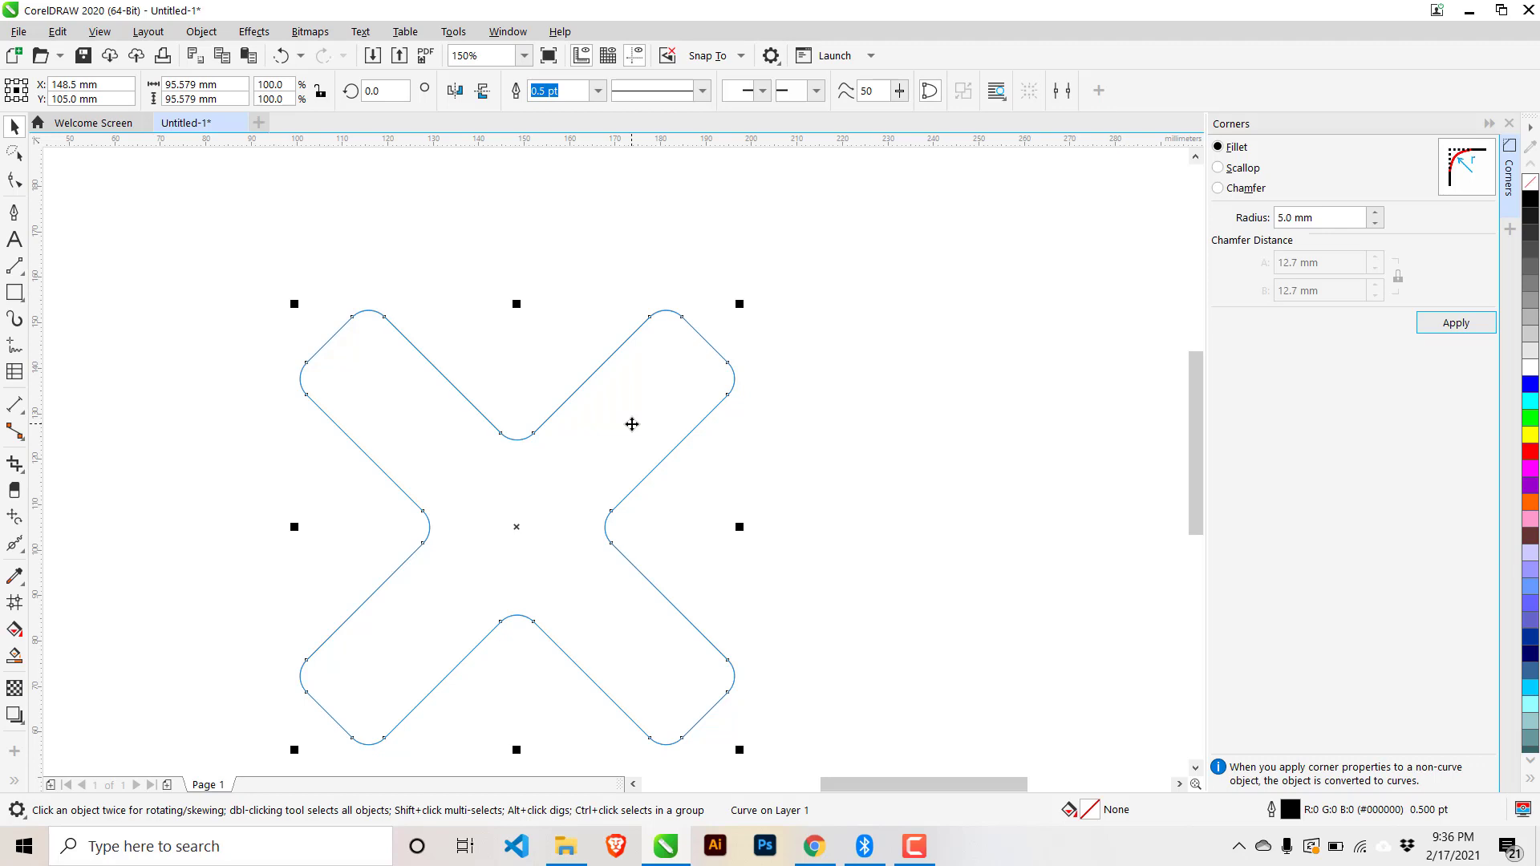
pyautogui.hotkey('ctrl', 'z')
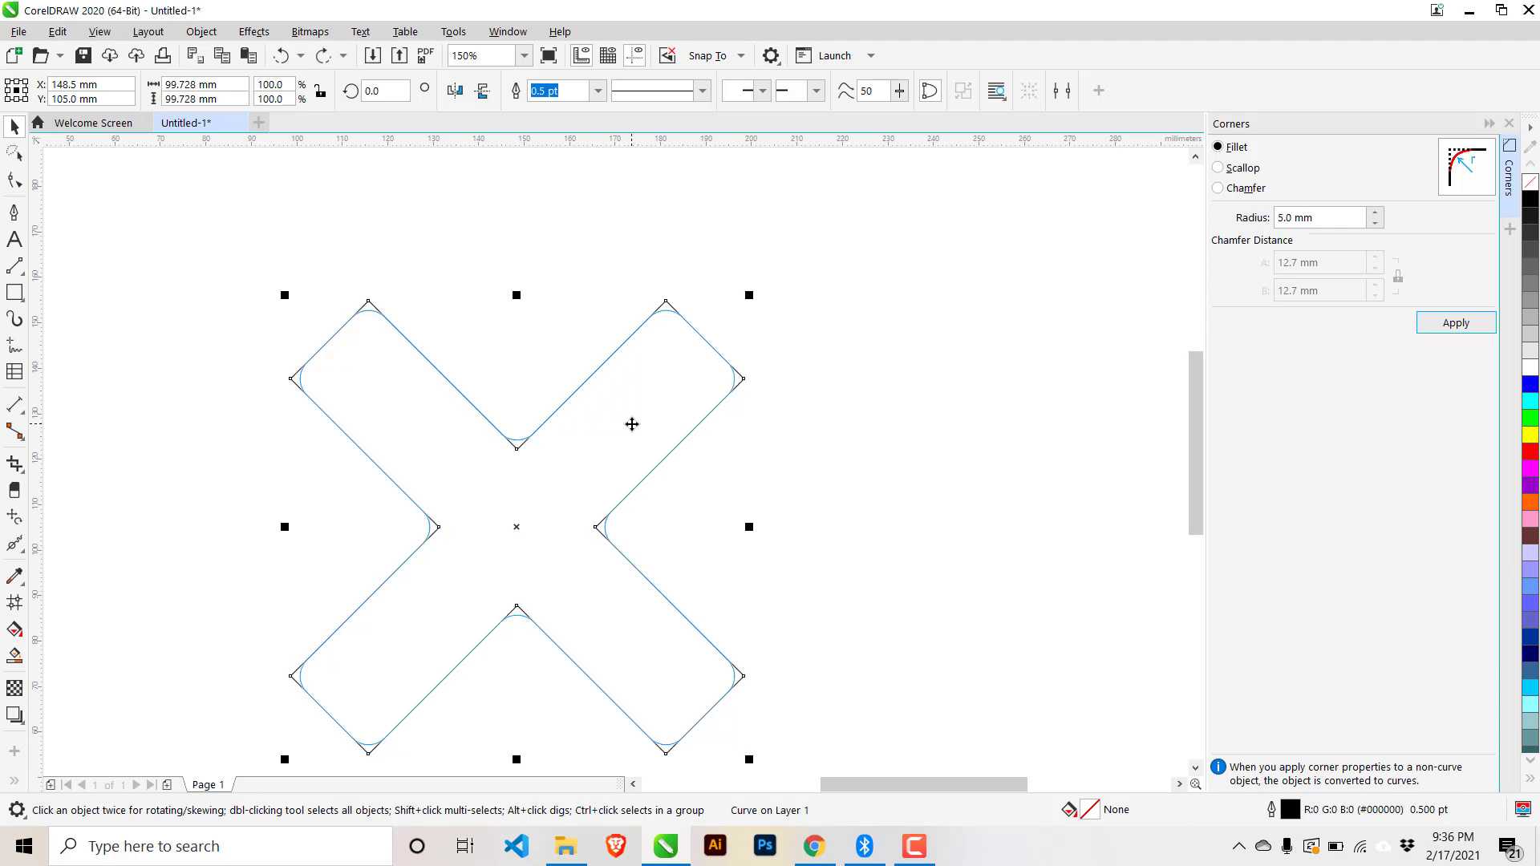
pyautogui.click(952, 313)
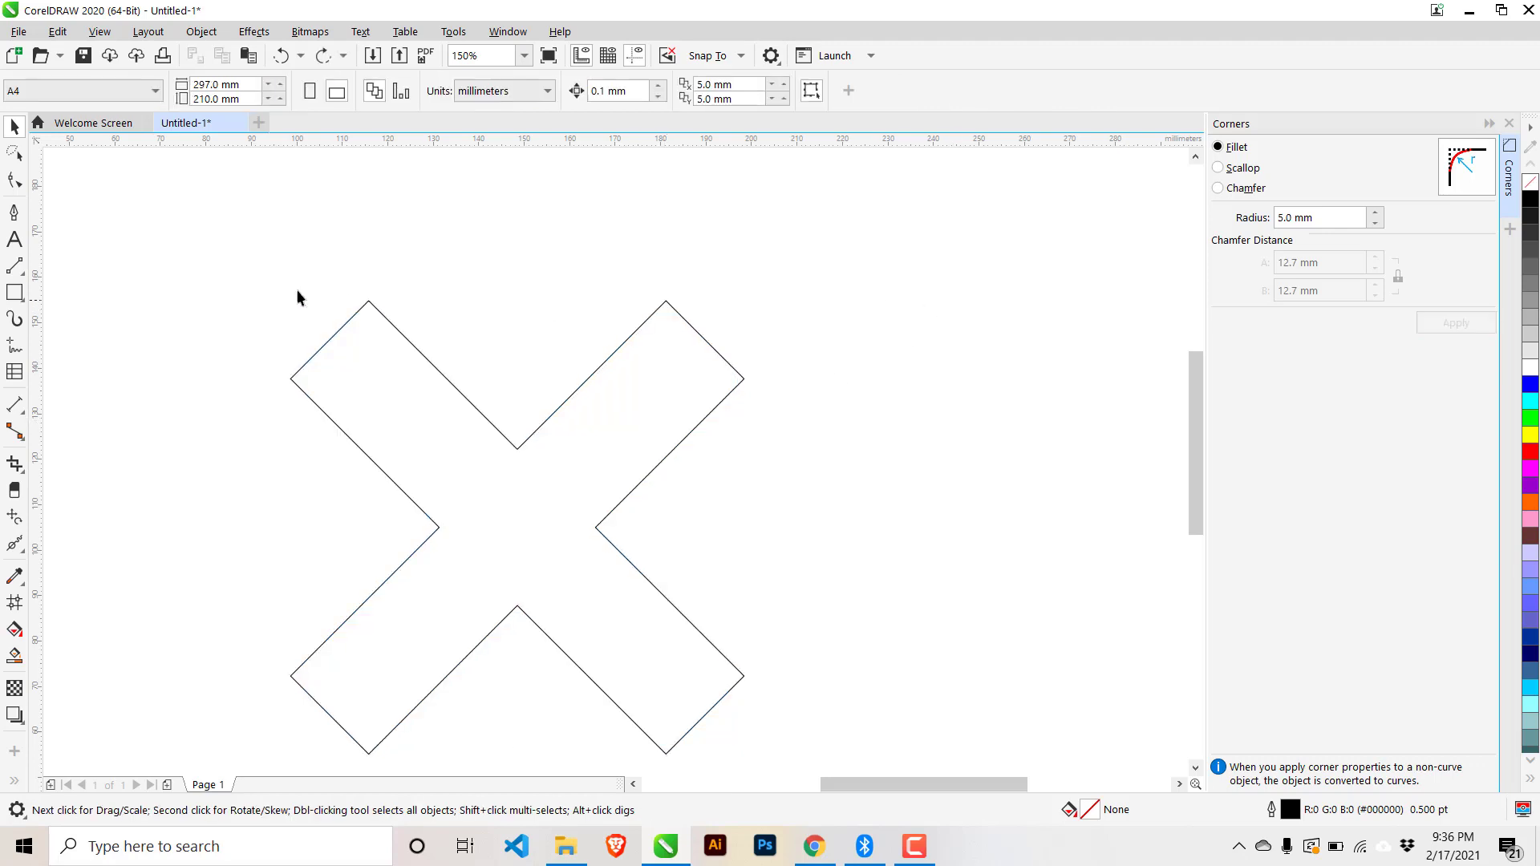
# - Select the X's two inner side nodes and round them with 5 mm fillets
pyautogui.click(12, 183)
pyautogui.click(542, 509)
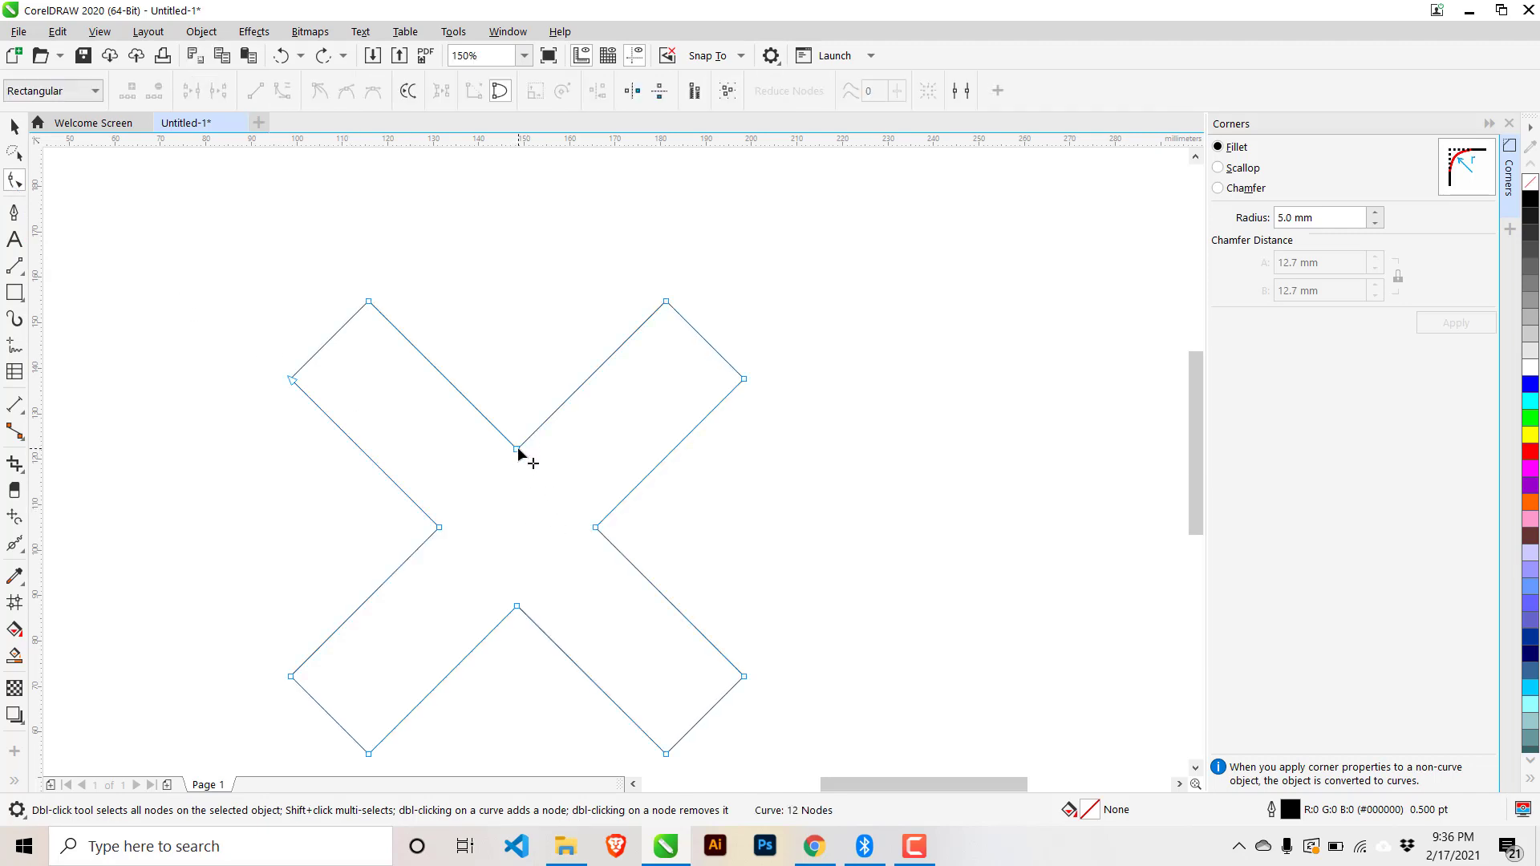
pyautogui.moveTo(353, 494); pyautogui.dragTo(690, 567)
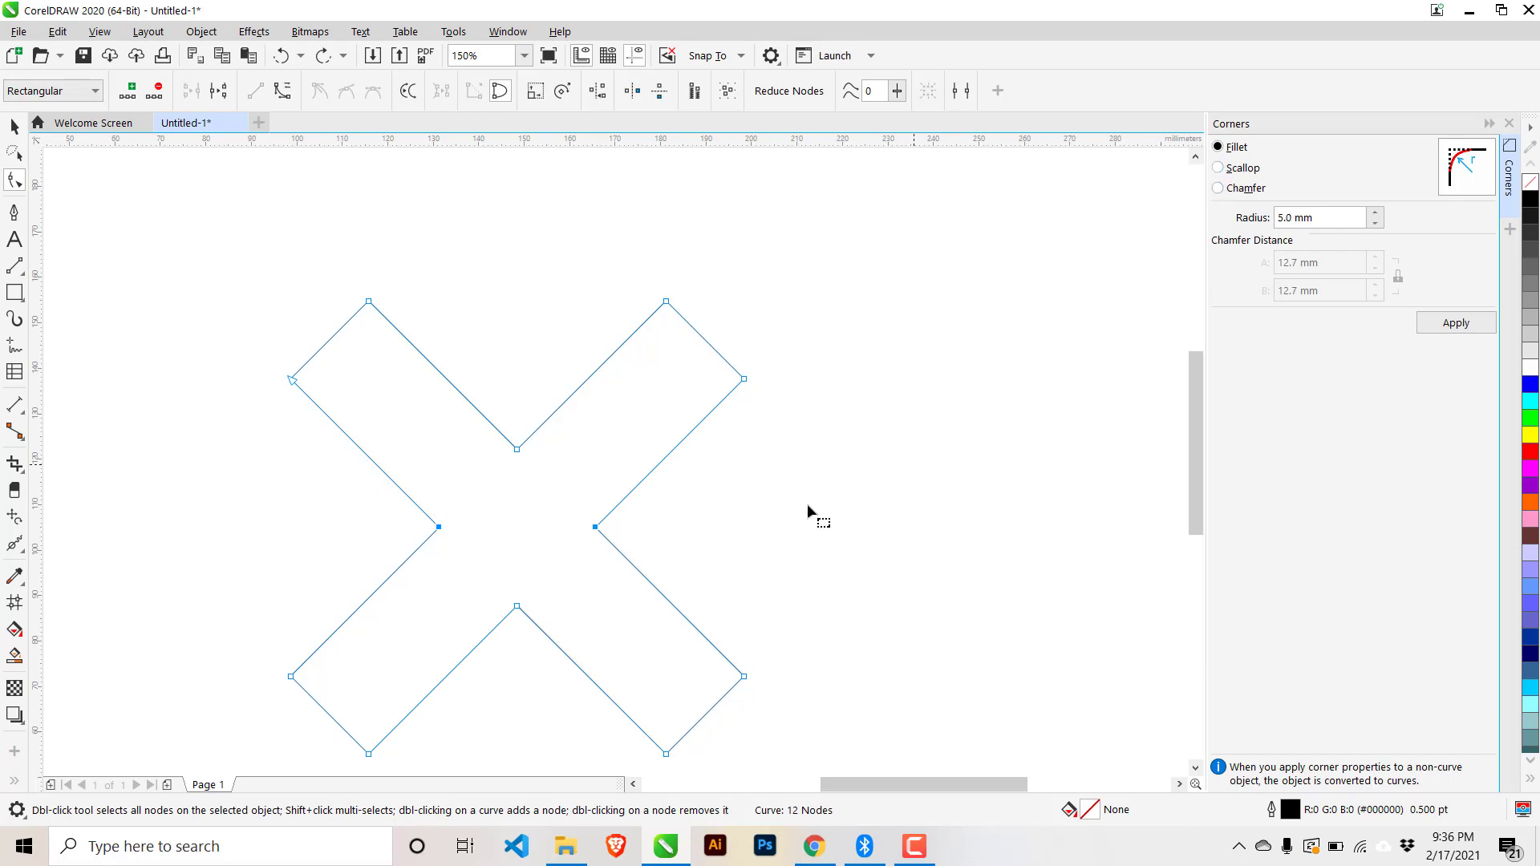
pyautogui.click(1223, 170)
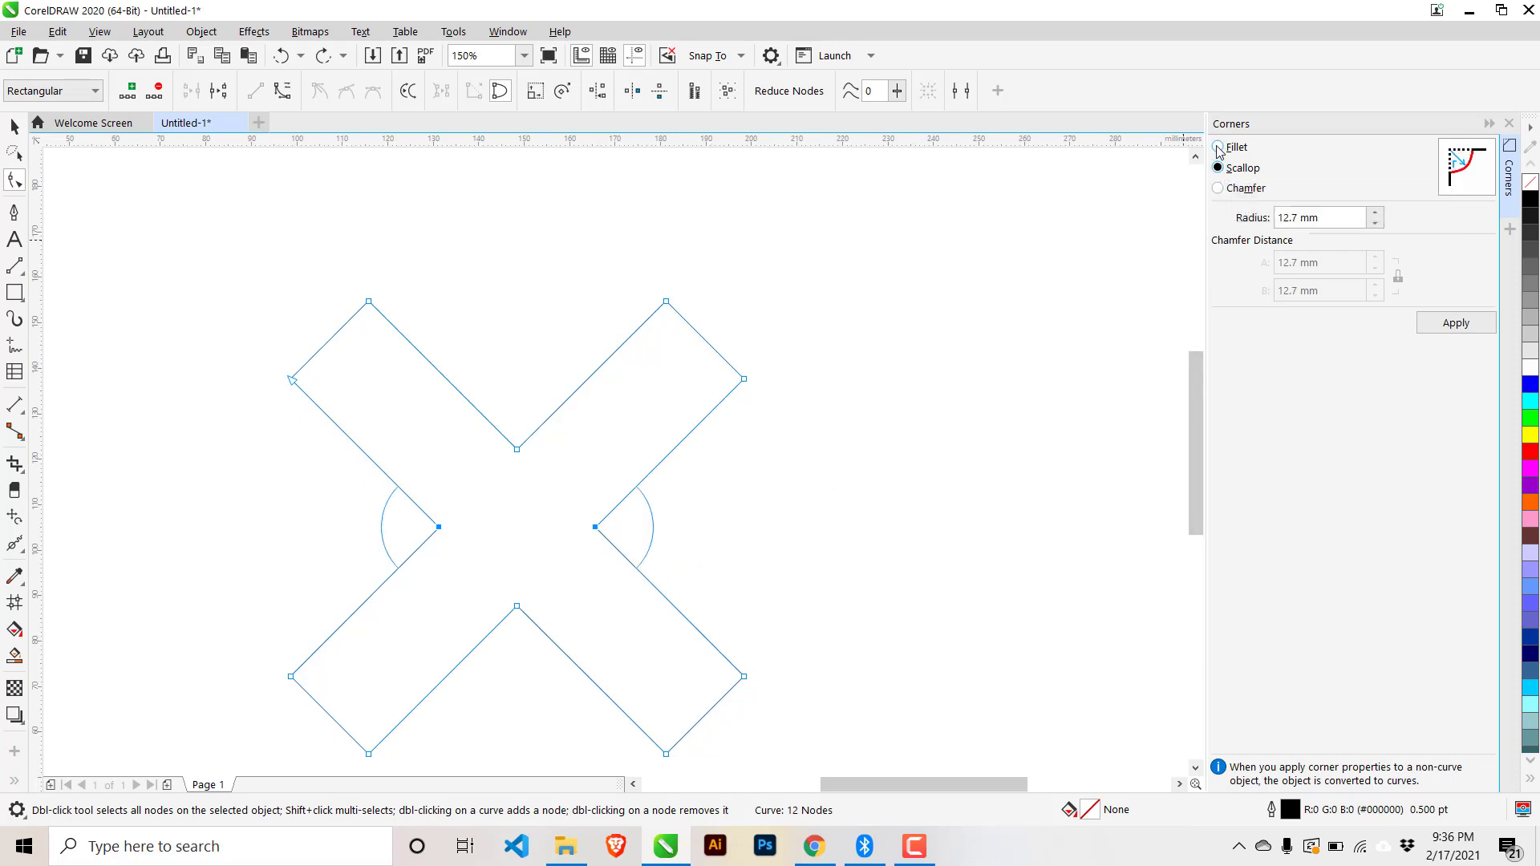
pyautogui.click(1219, 148)
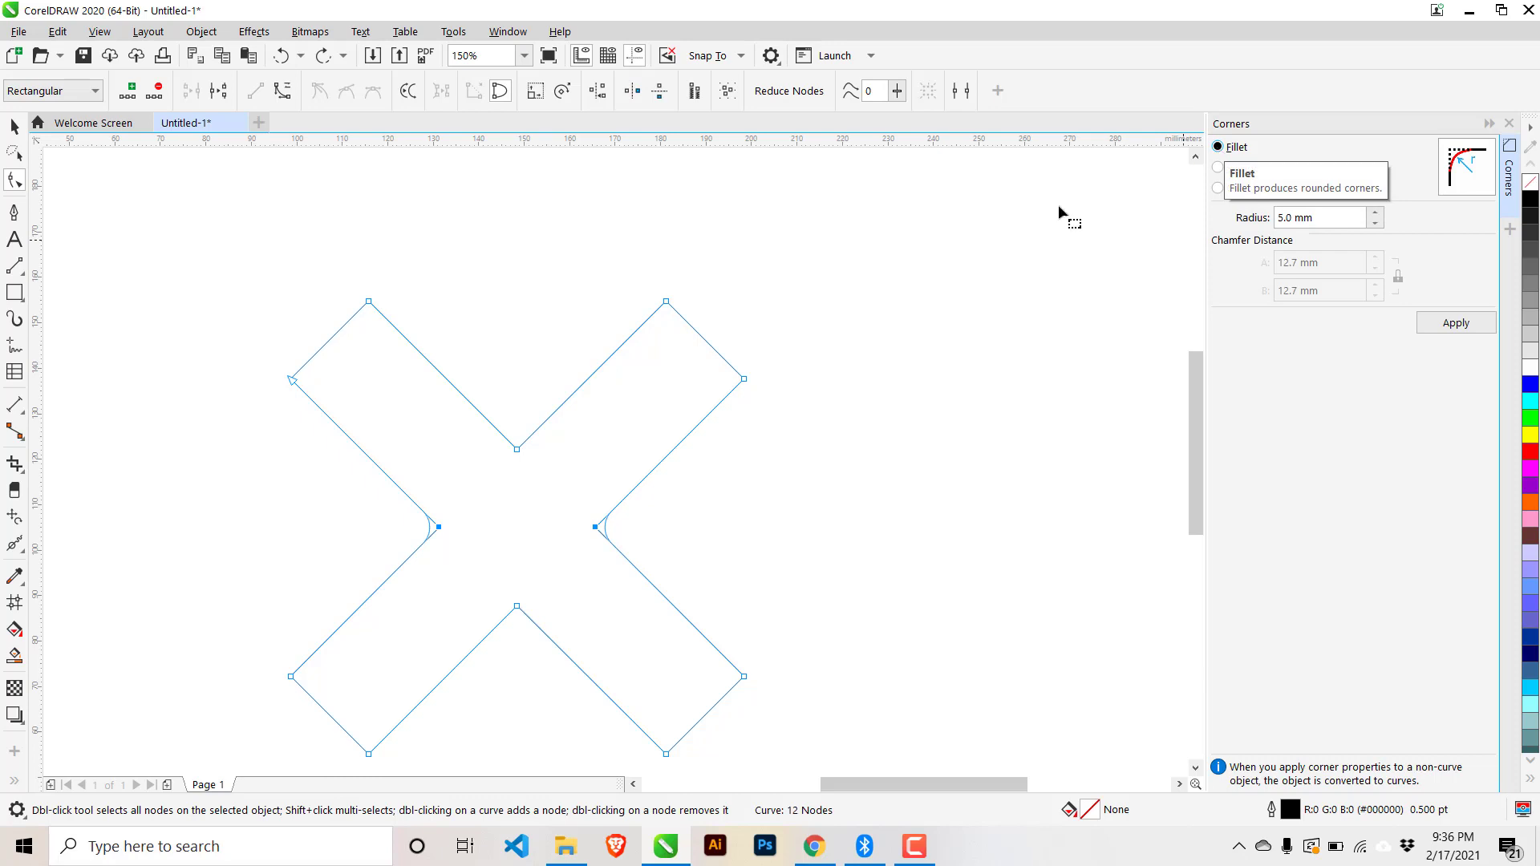
pyautogui.scroll(5, 612, 561)
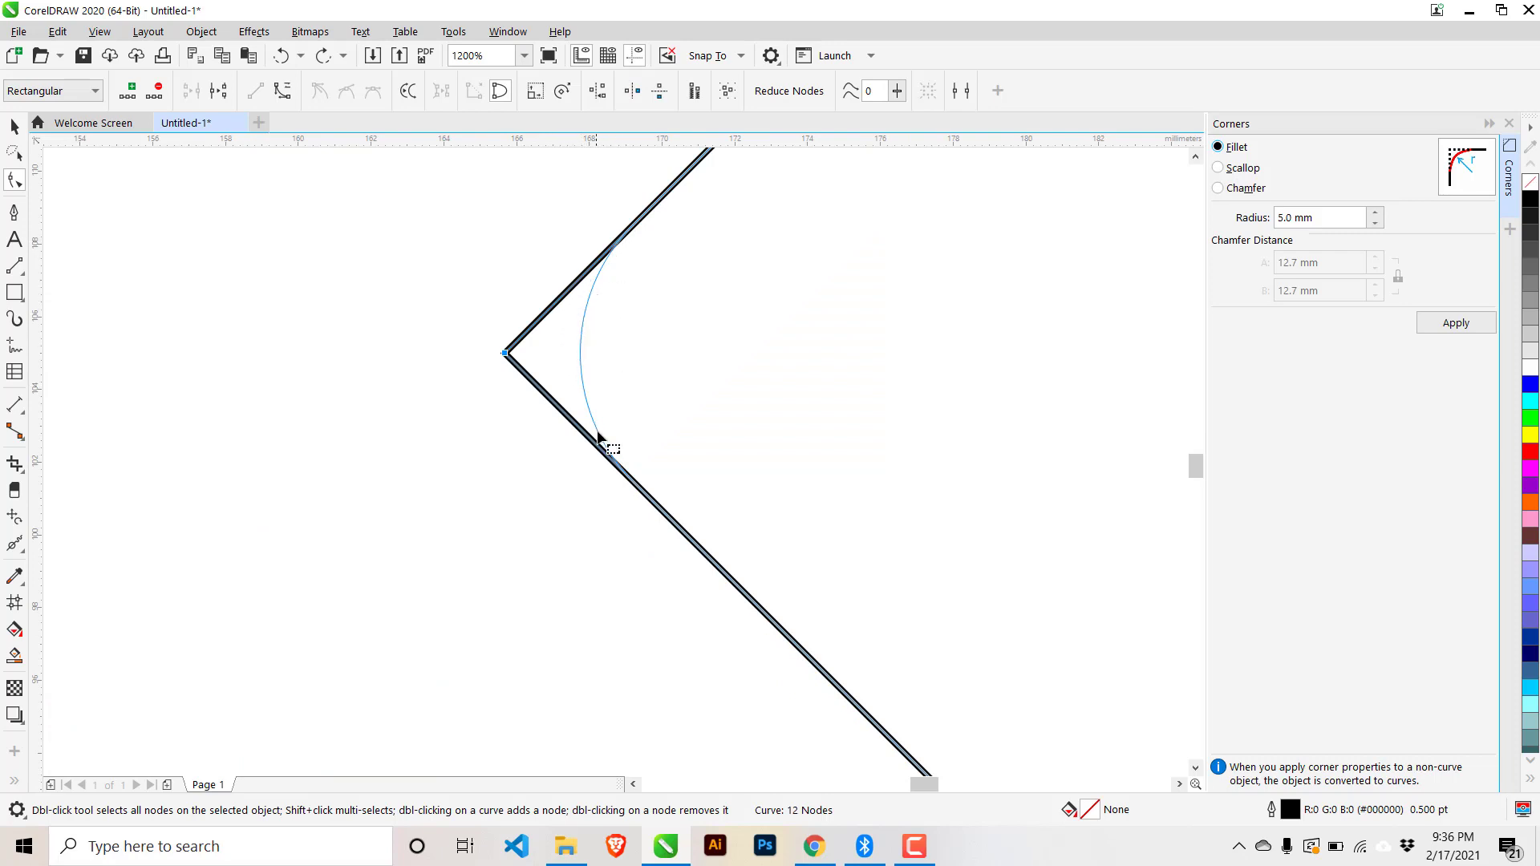
pyautogui.scroll(-5, 768, 382)
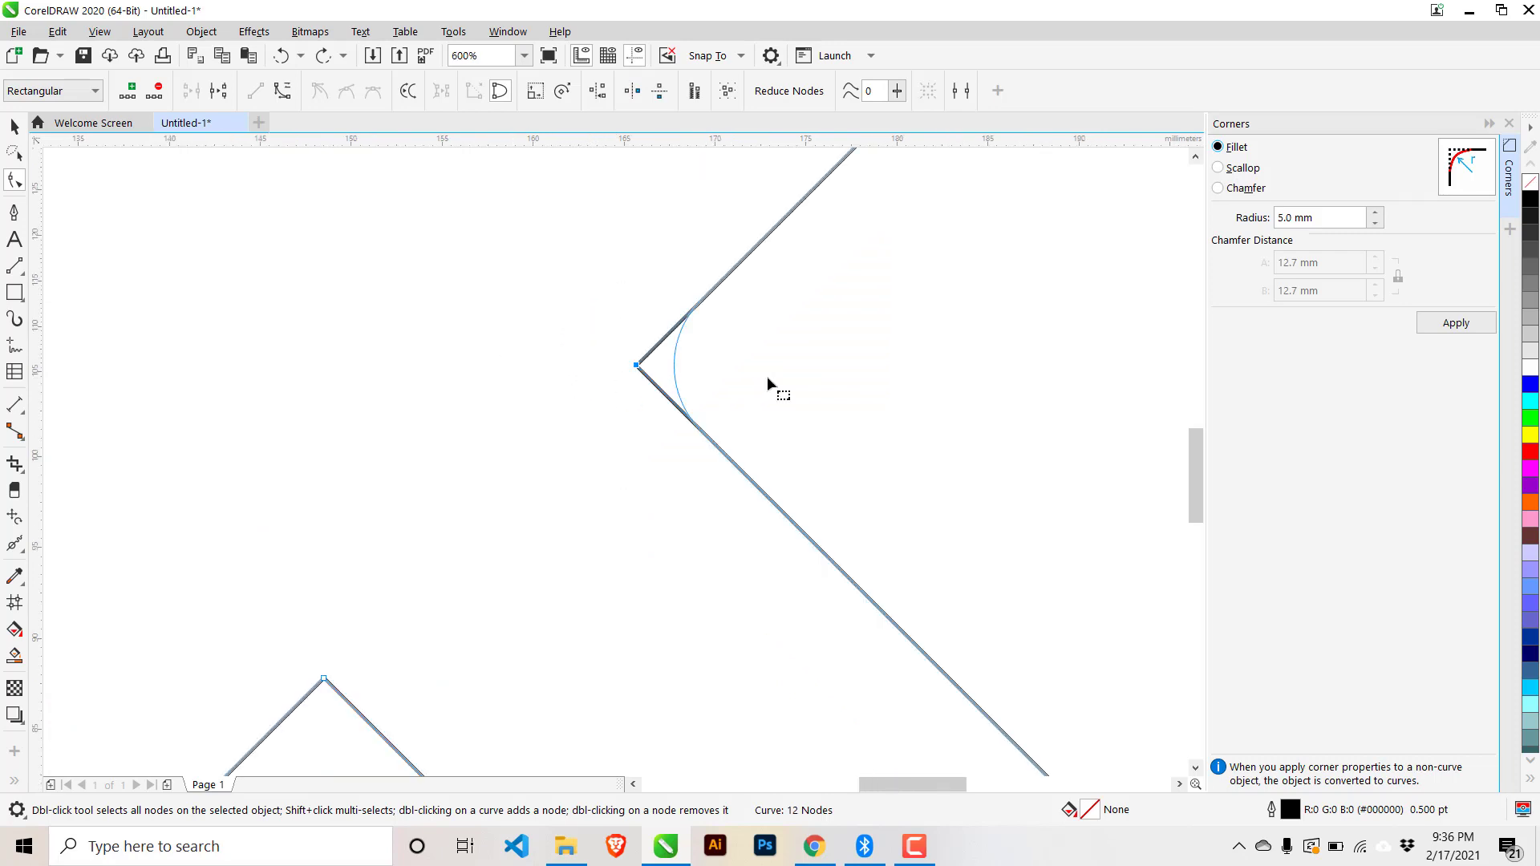
pyautogui.scroll(2, 722, 372)
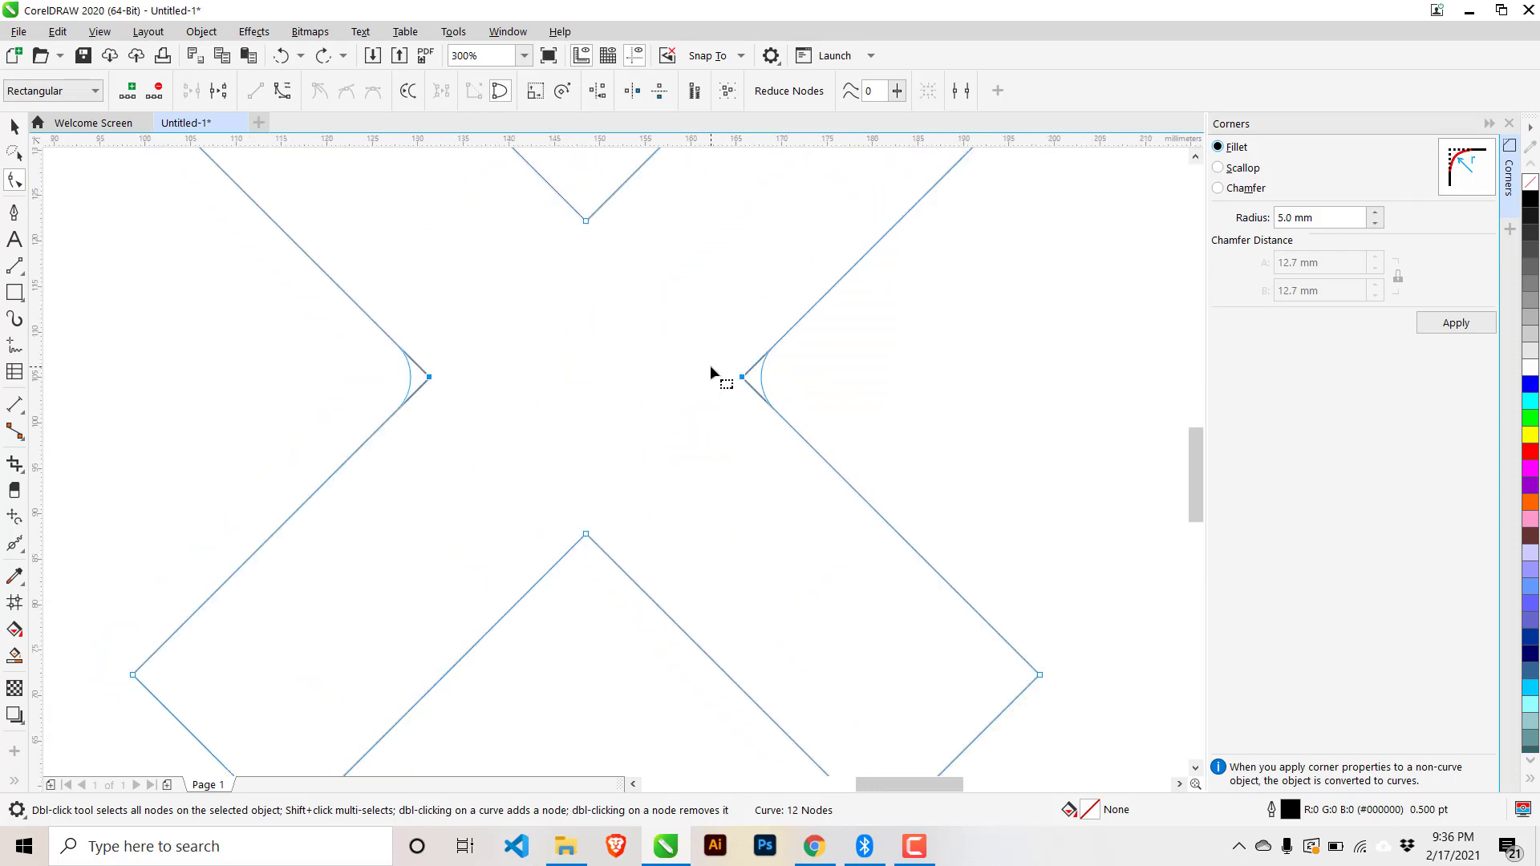
pyautogui.click(1456, 322)
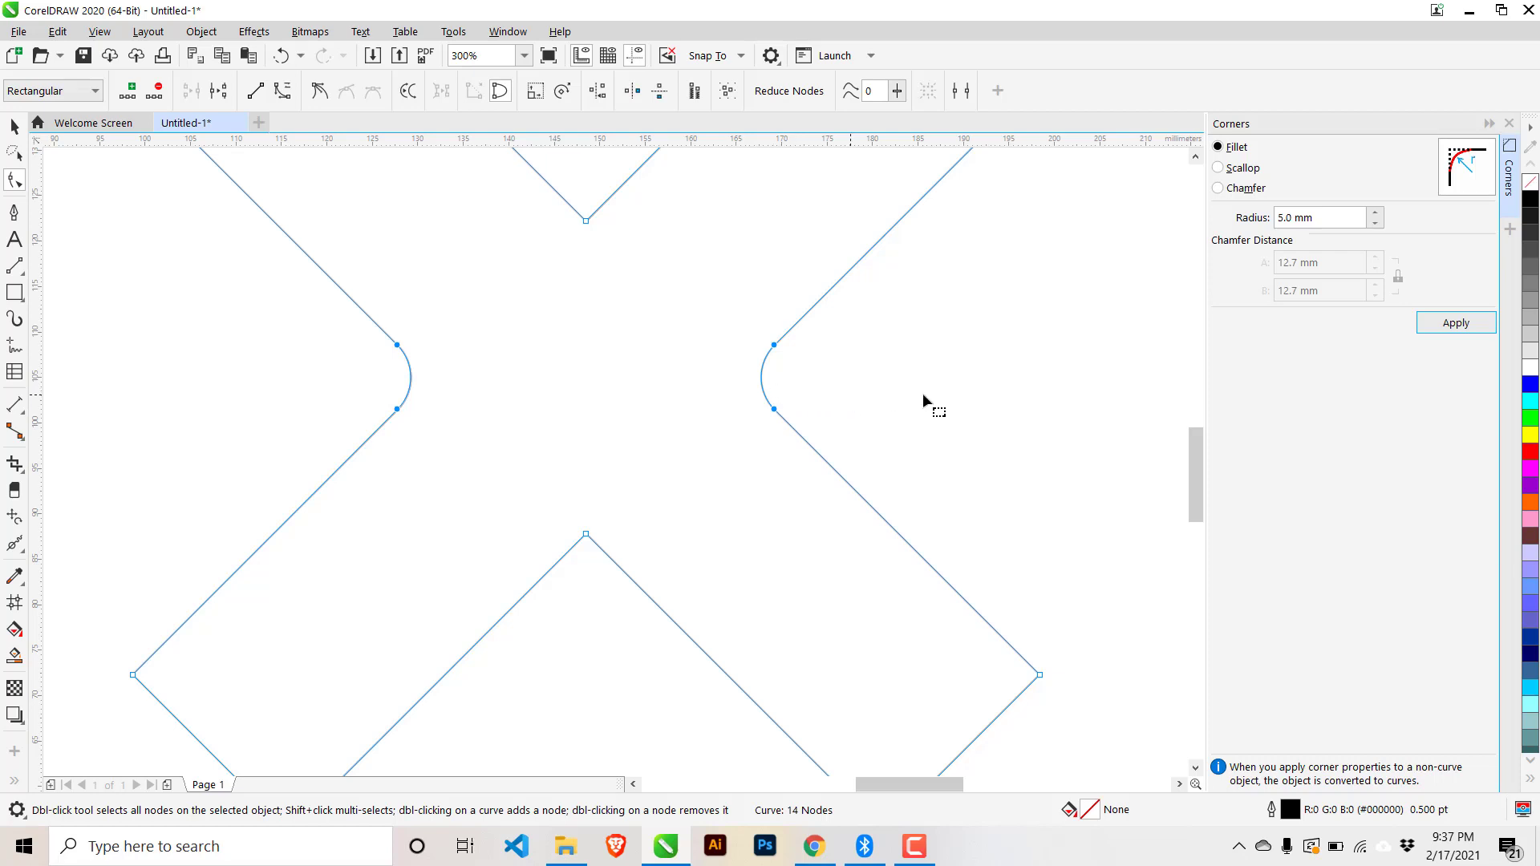
# - Try scallop and chamfer corners on those nodes, undo them, and reapply the 5 mm fillet
pyautogui.click(1237, 170)
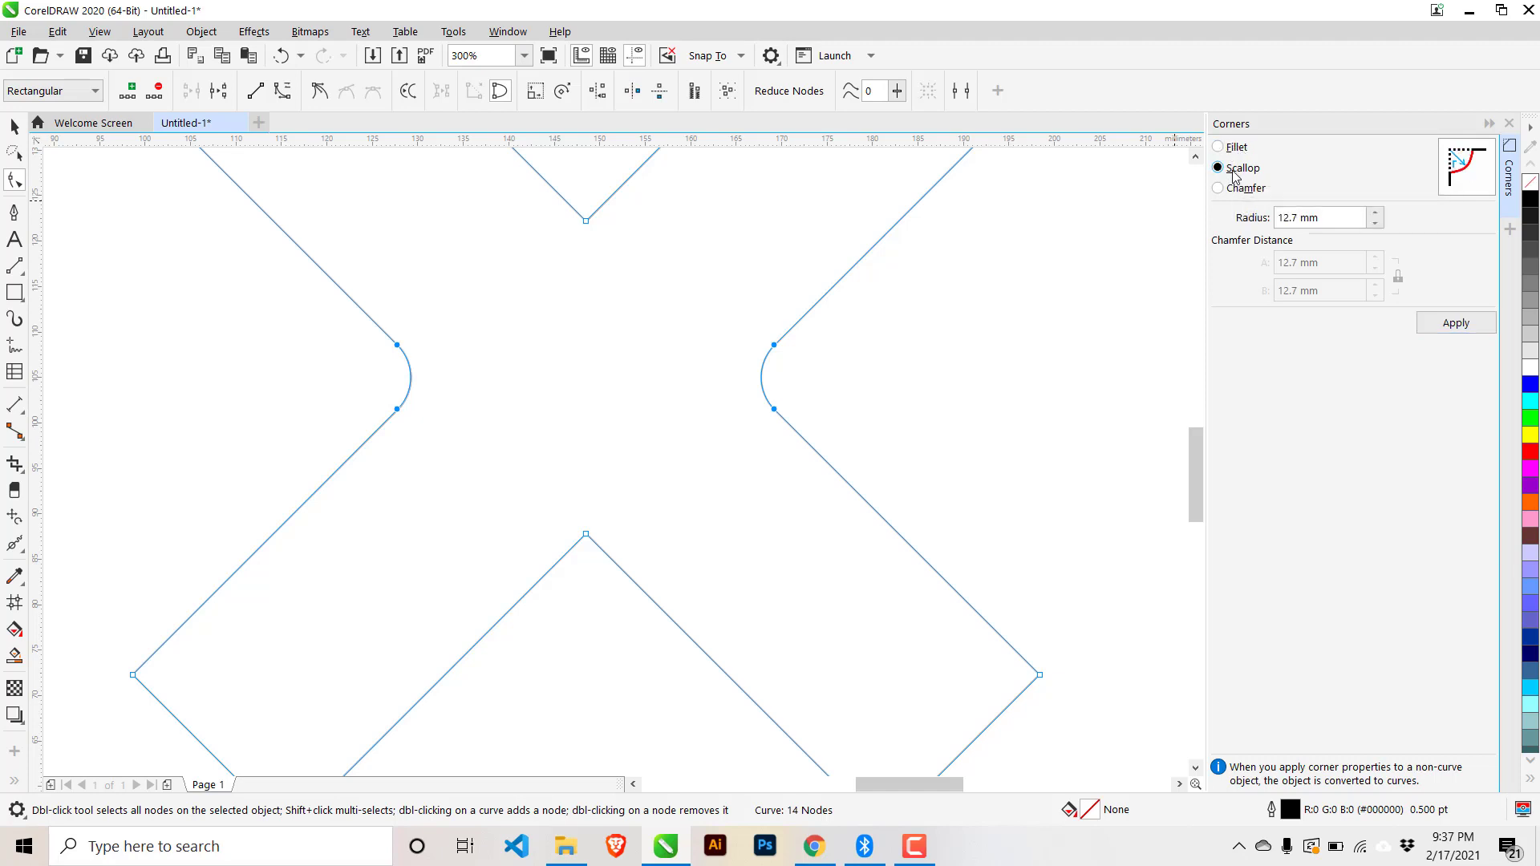
pyautogui.click(1233, 191)
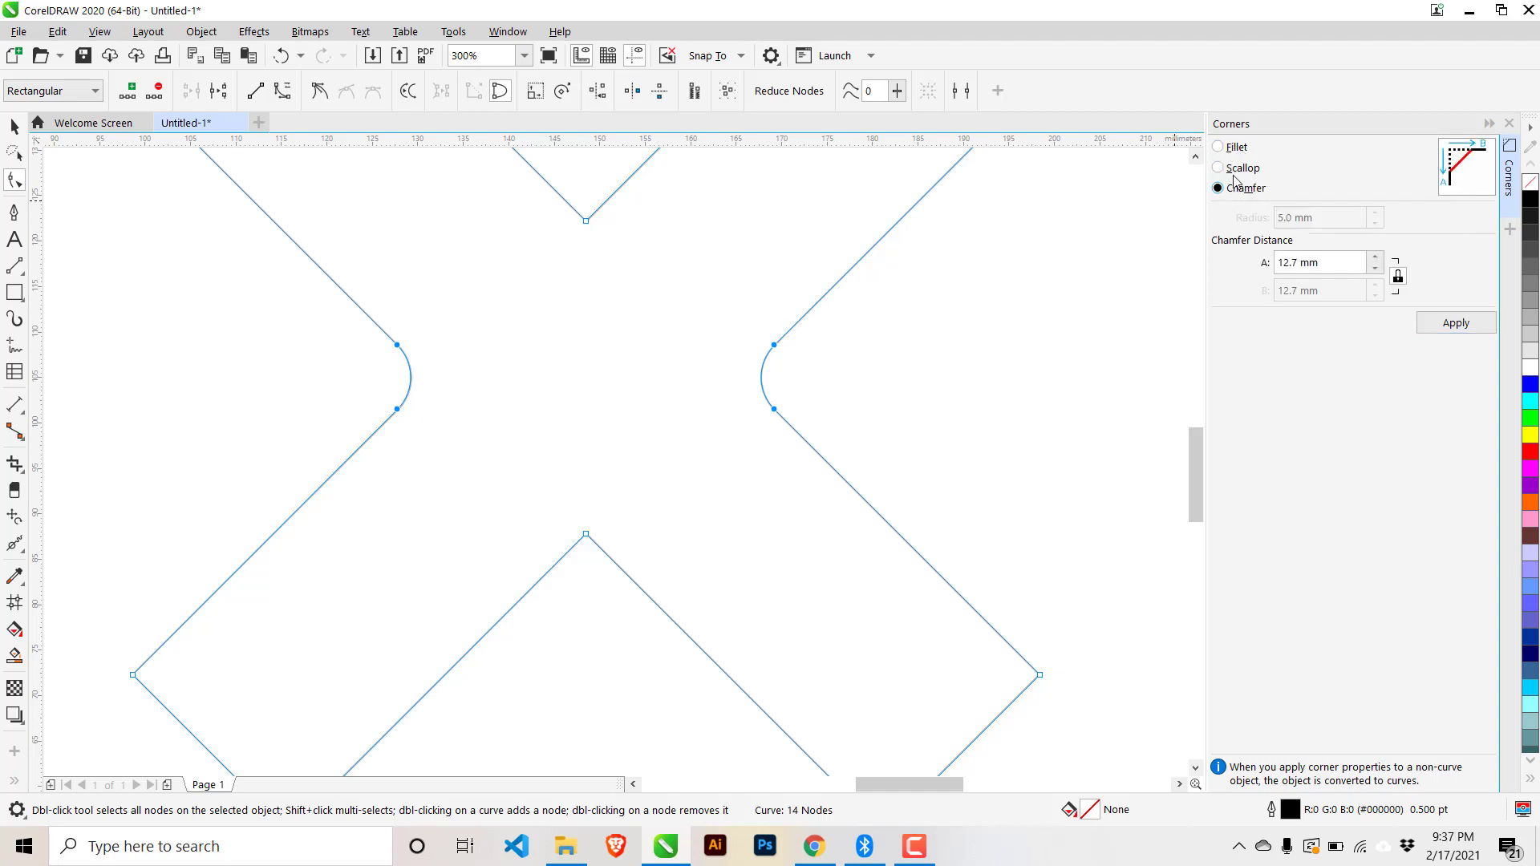
pyautogui.click(1235, 169)
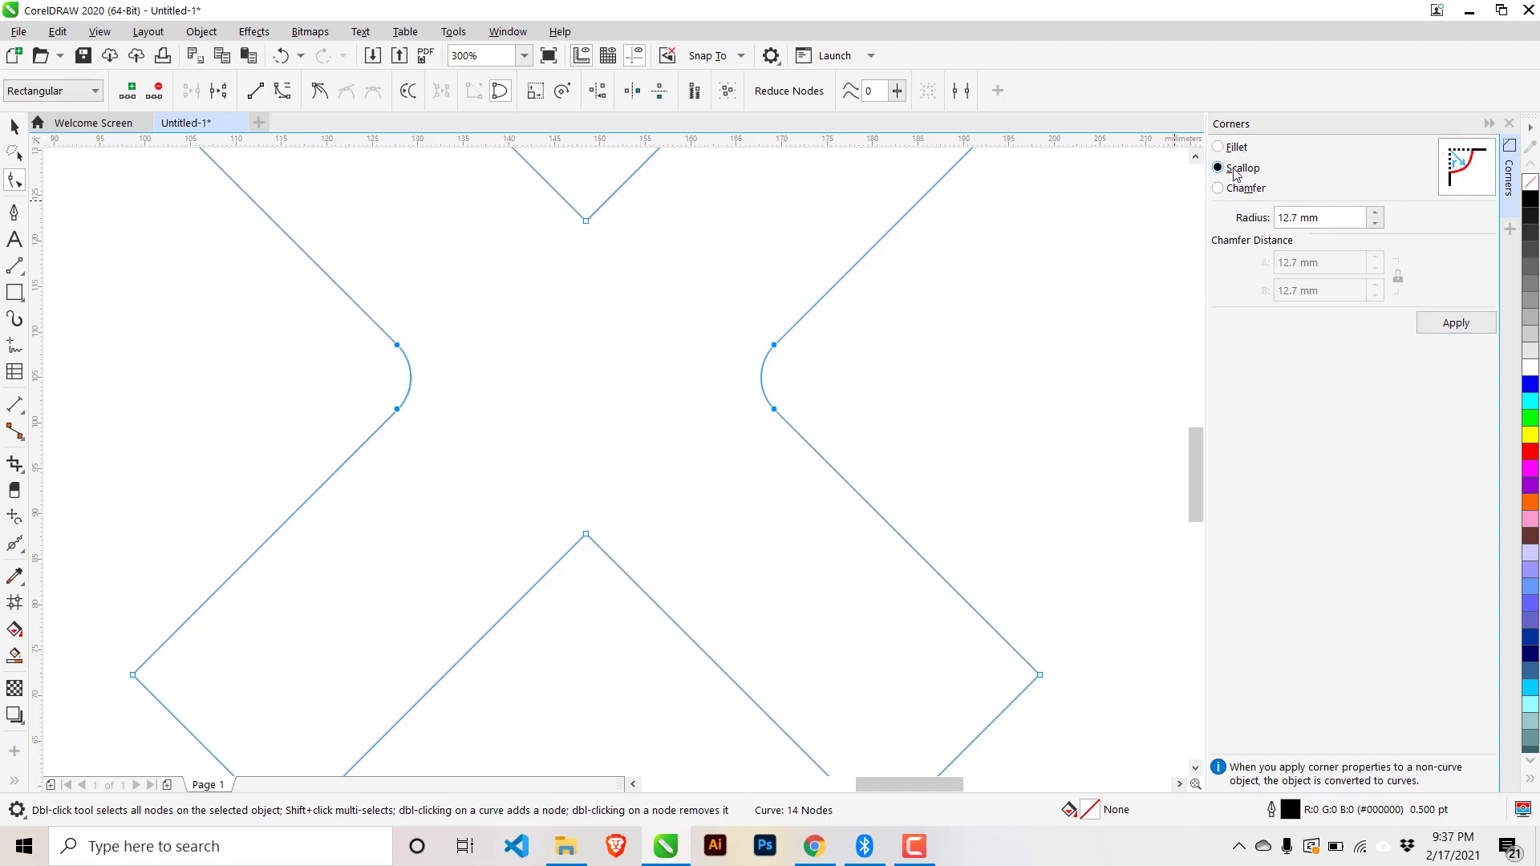
pyautogui.click(1451, 323)
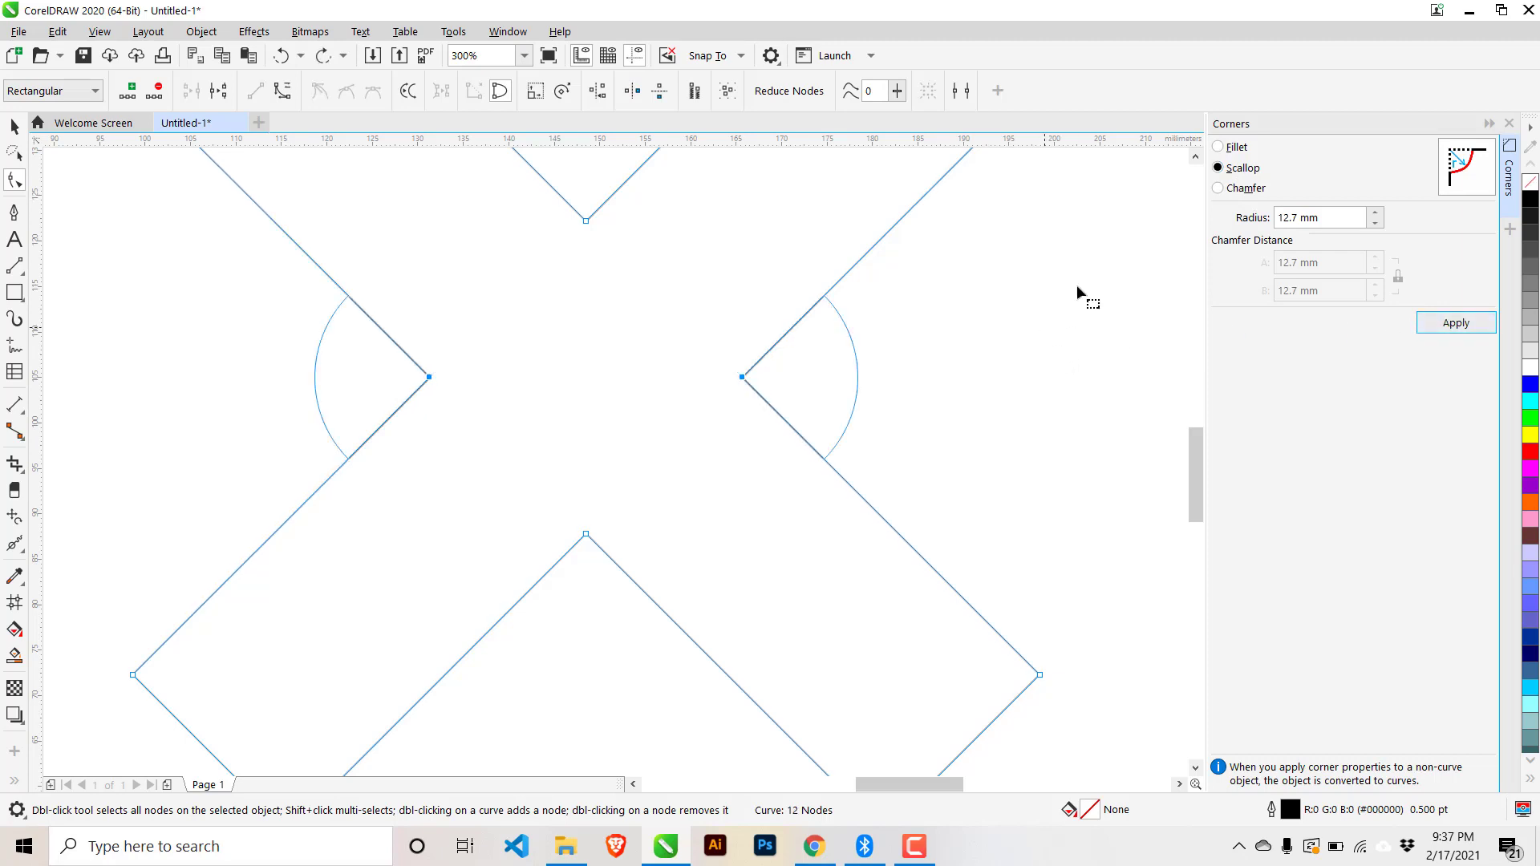
pyautogui.click(1454, 322)
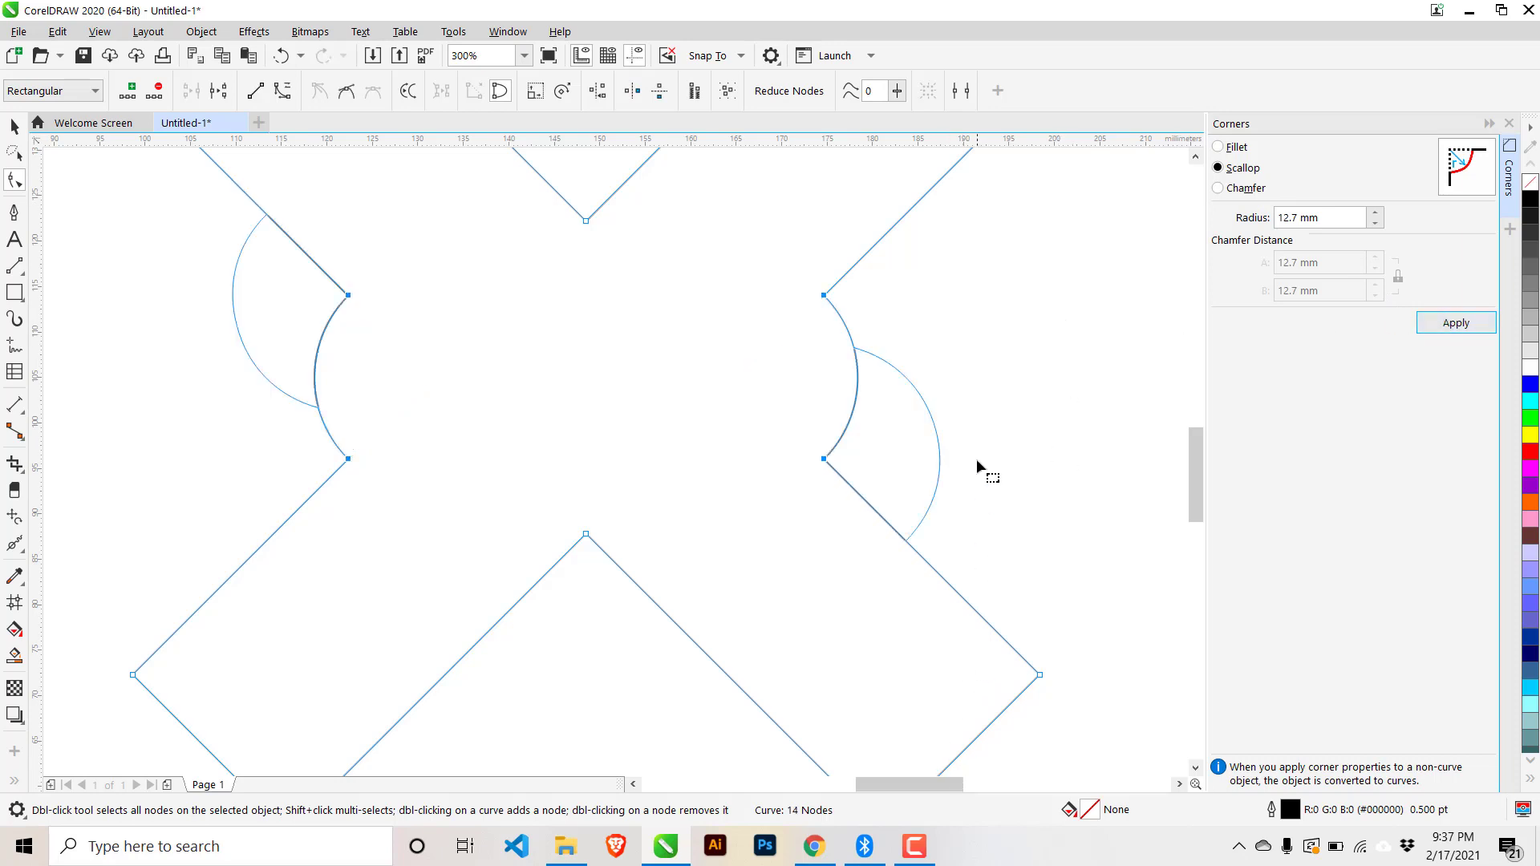
pyautogui.hotkey('ctrl', 'z')
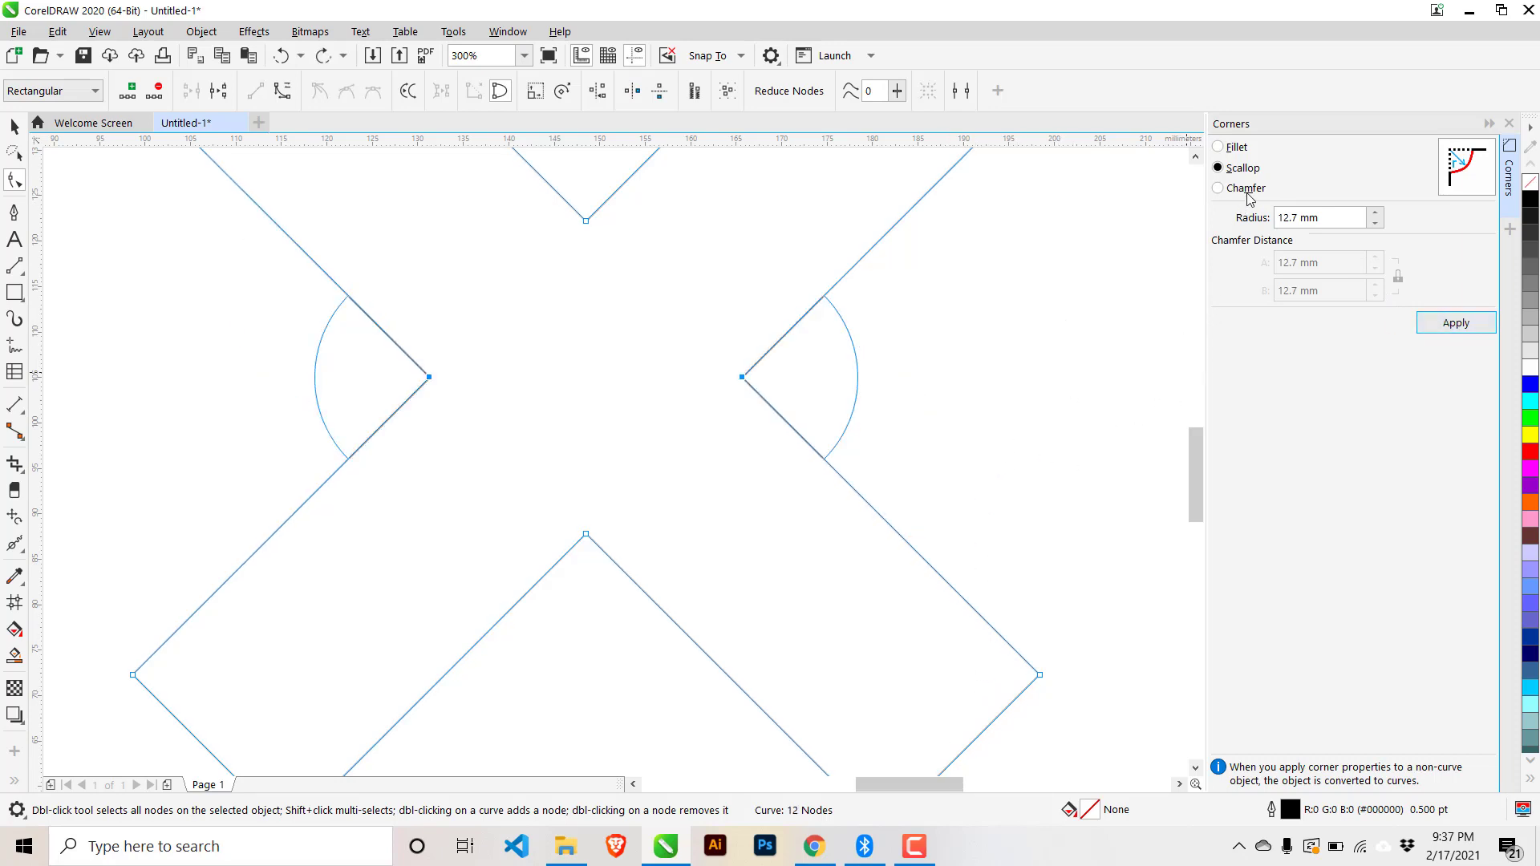
pyautogui.click(1246, 189)
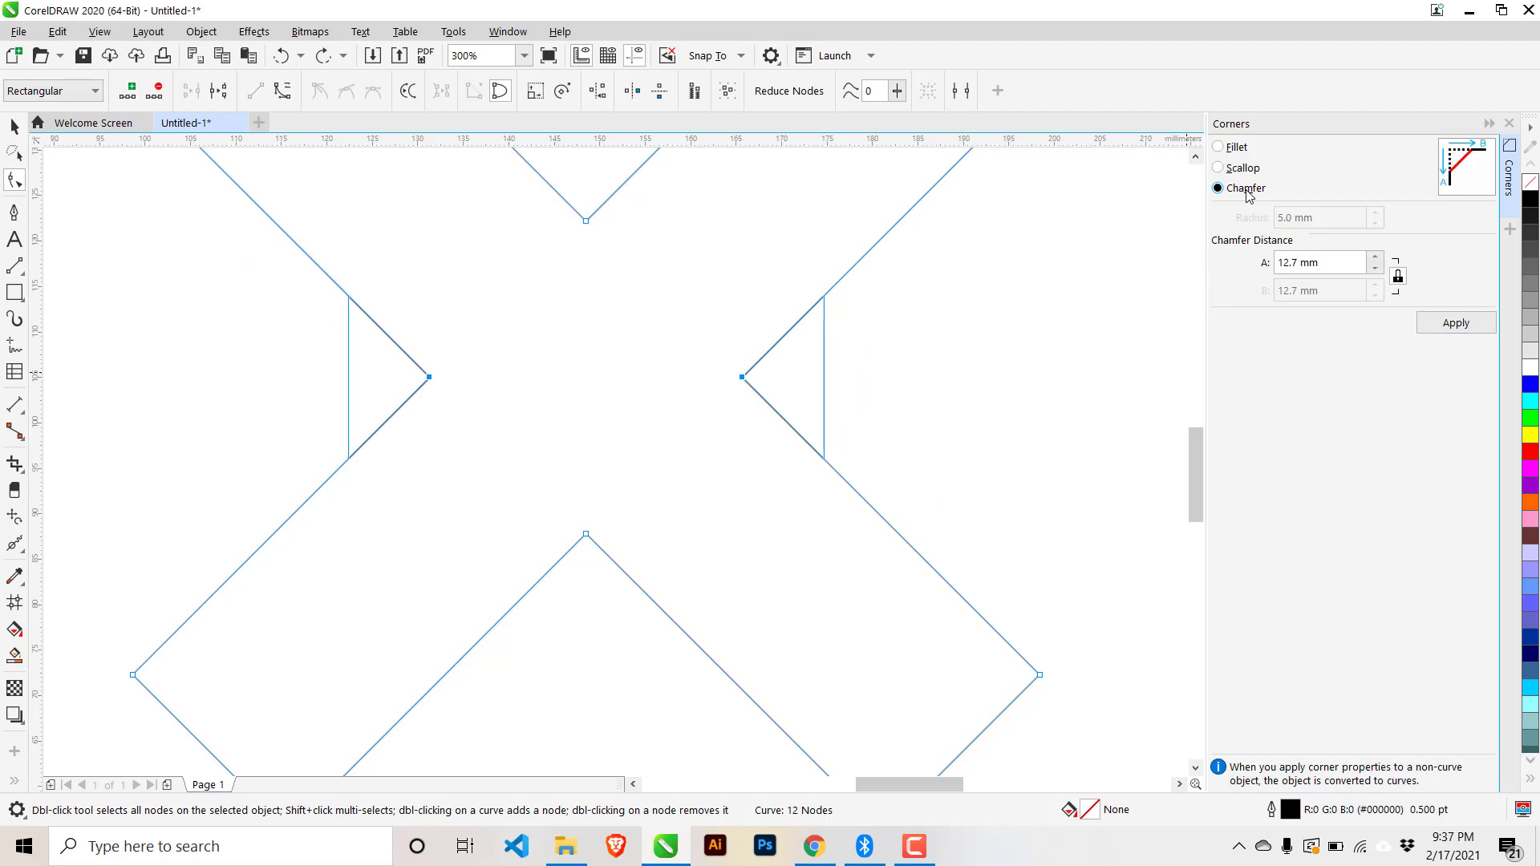
pyautogui.click(1469, 329)
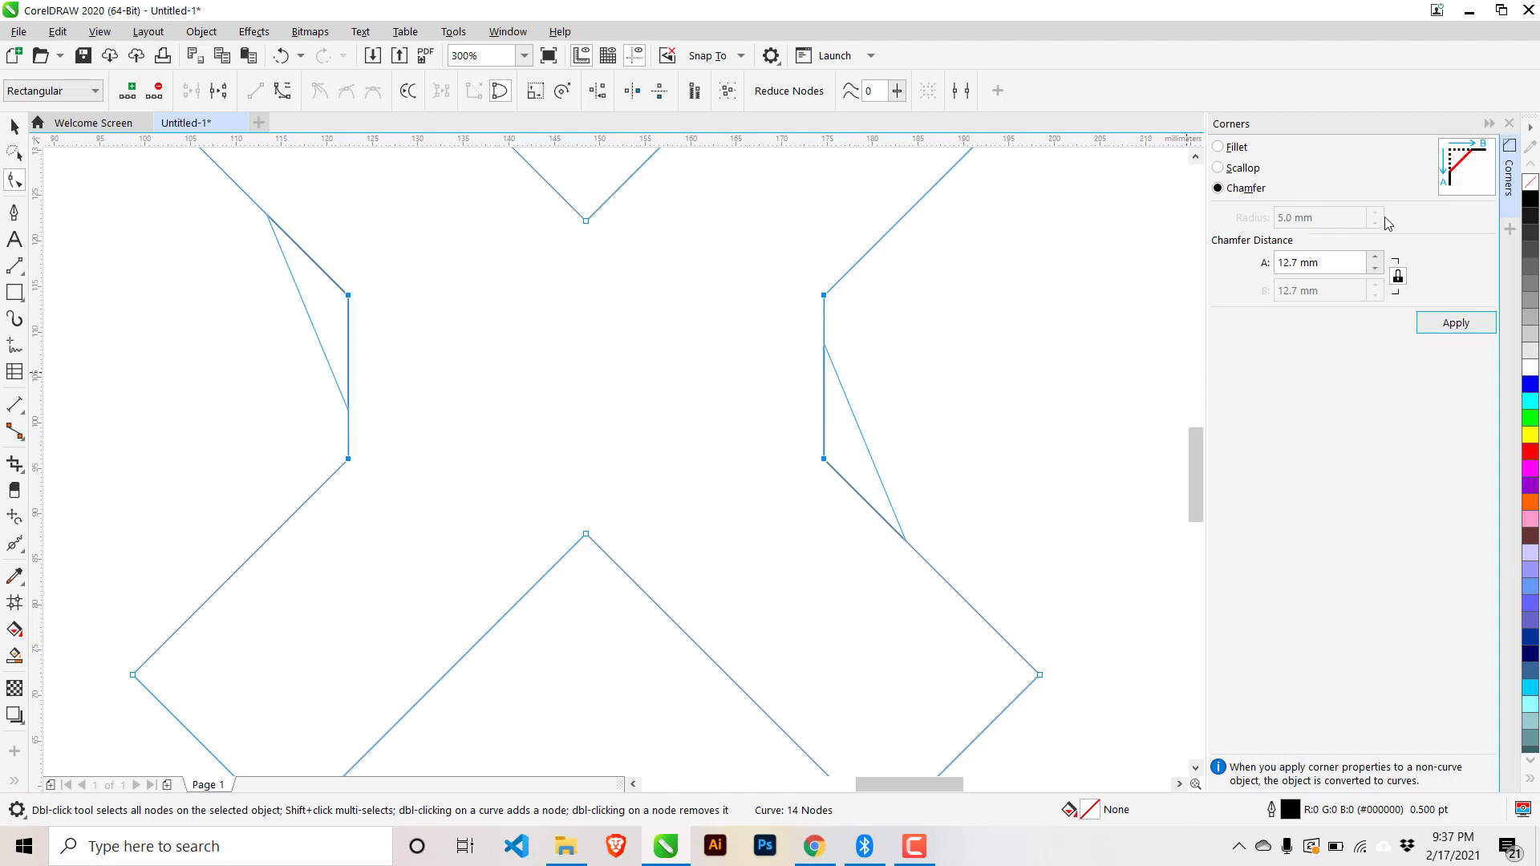
pyautogui.hotkey('ctrl', 'z')
pyautogui.click(1236, 149)
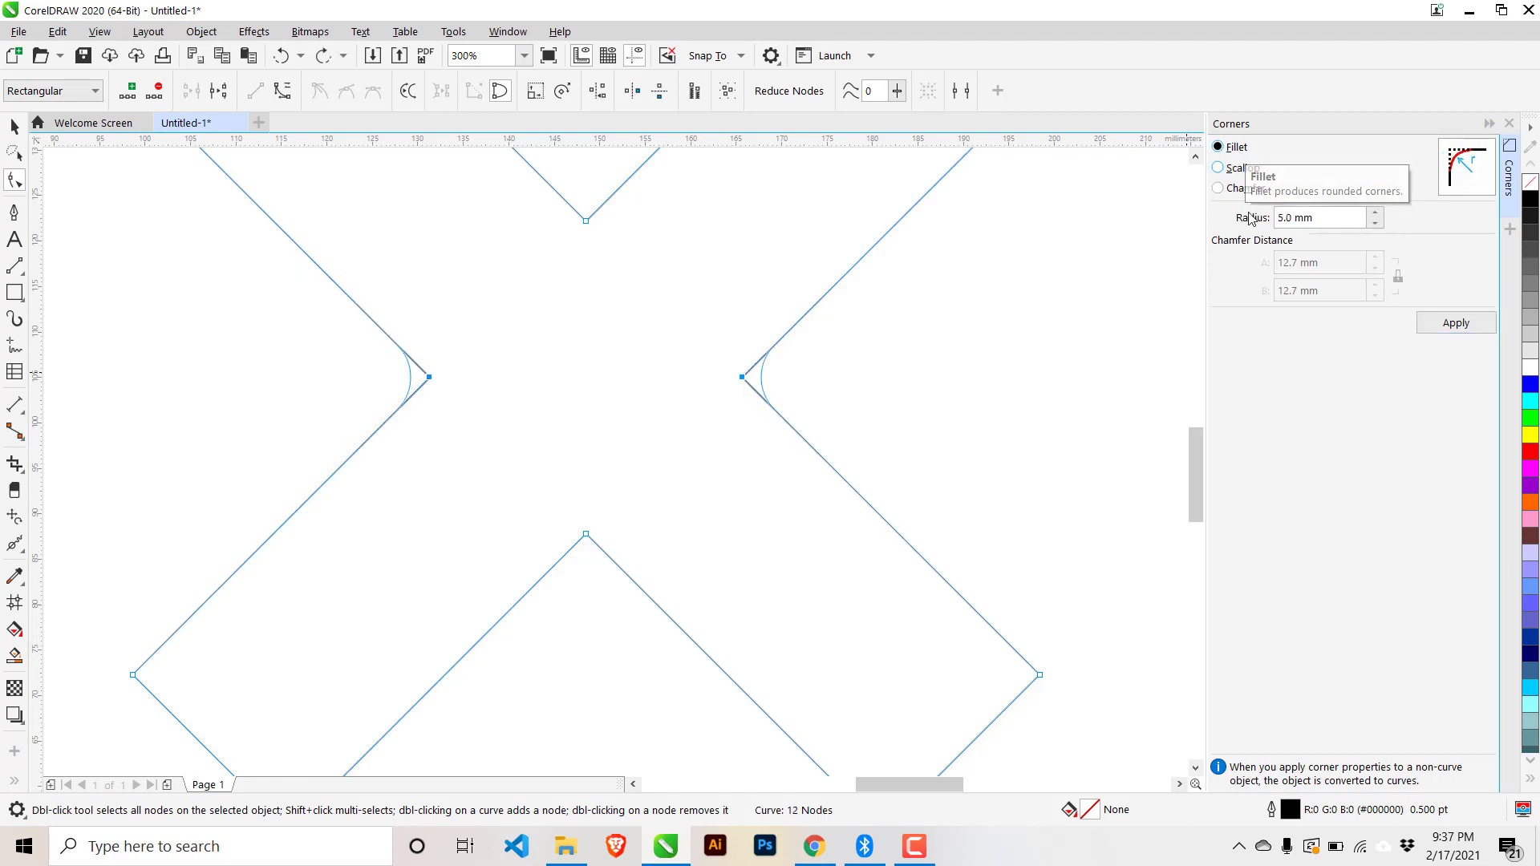
pyautogui.click(1456, 323)
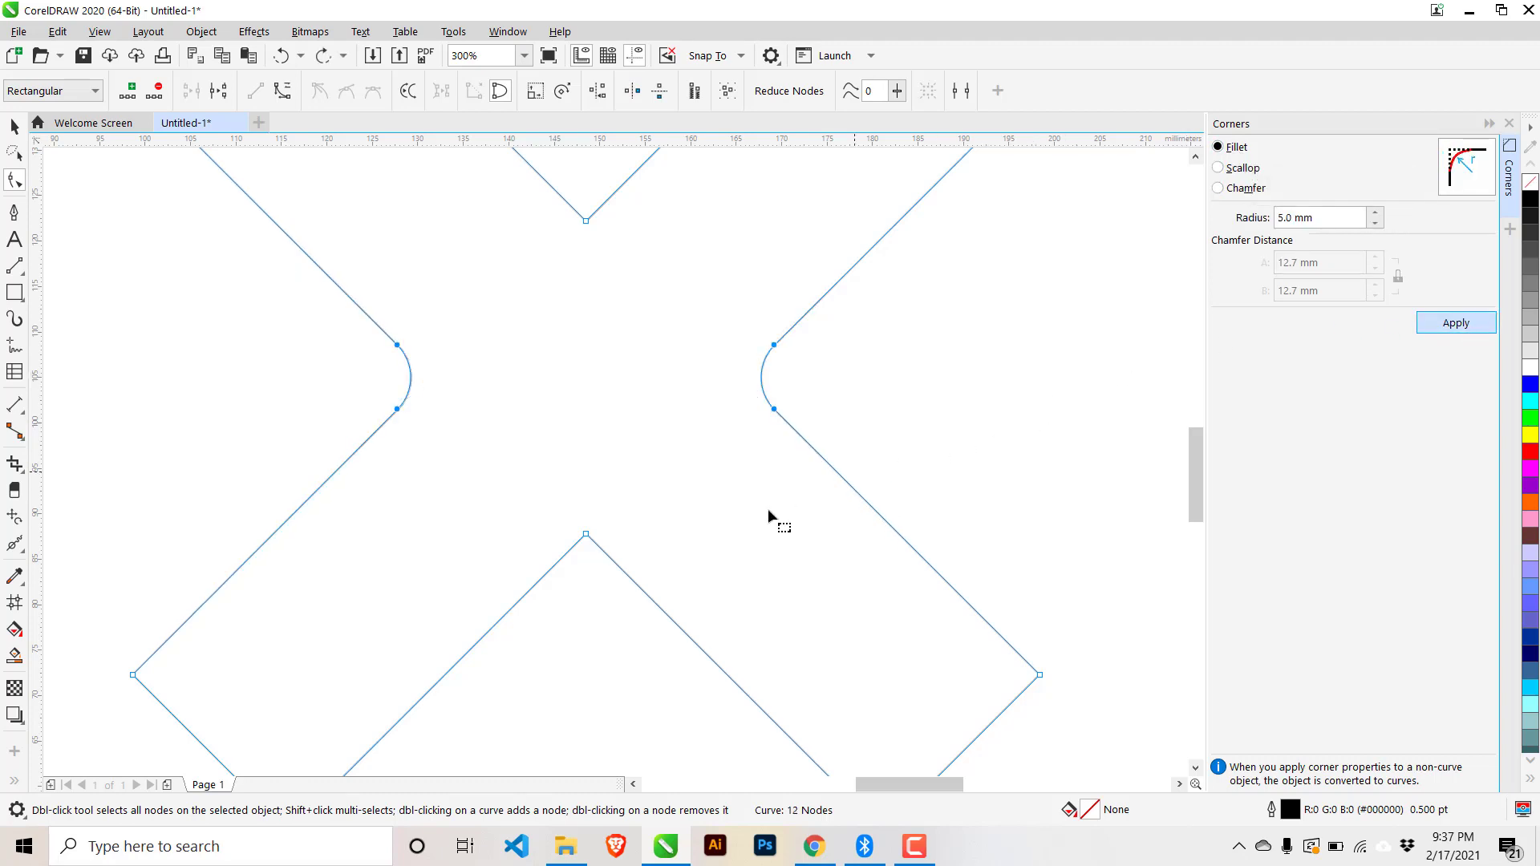
pyautogui.scroll(-2, 728, 539)
# - Select the X's four outer tip nodes, undoing an accidental node move
pyautogui.click(863, 456)
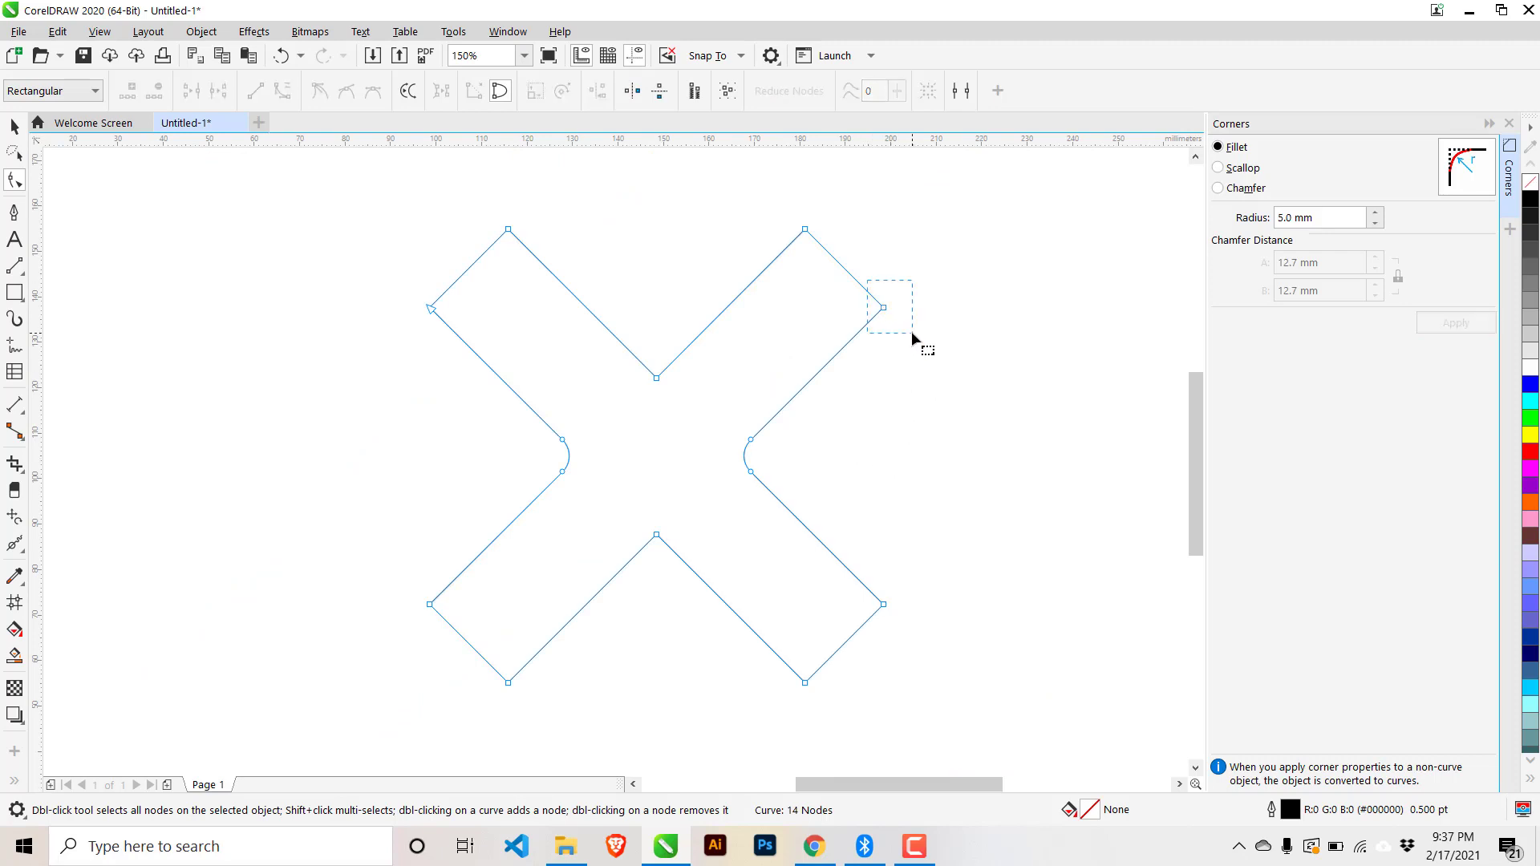
pyautogui.moveTo(912, 332); pyautogui.dragTo(917, 503)
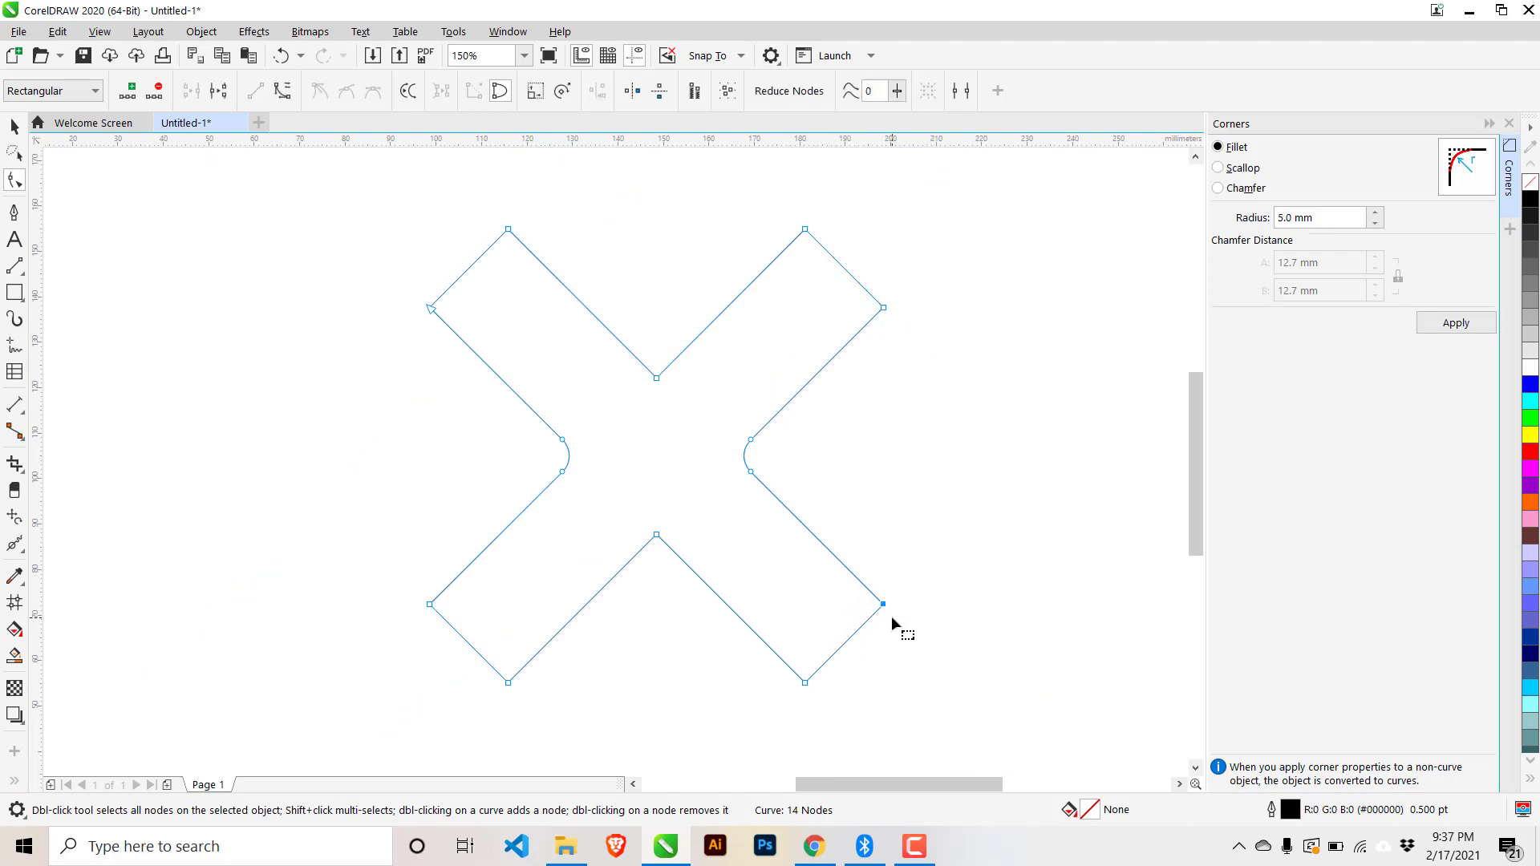
pyautogui.moveTo(864, 289); pyautogui.dragTo(923, 361)
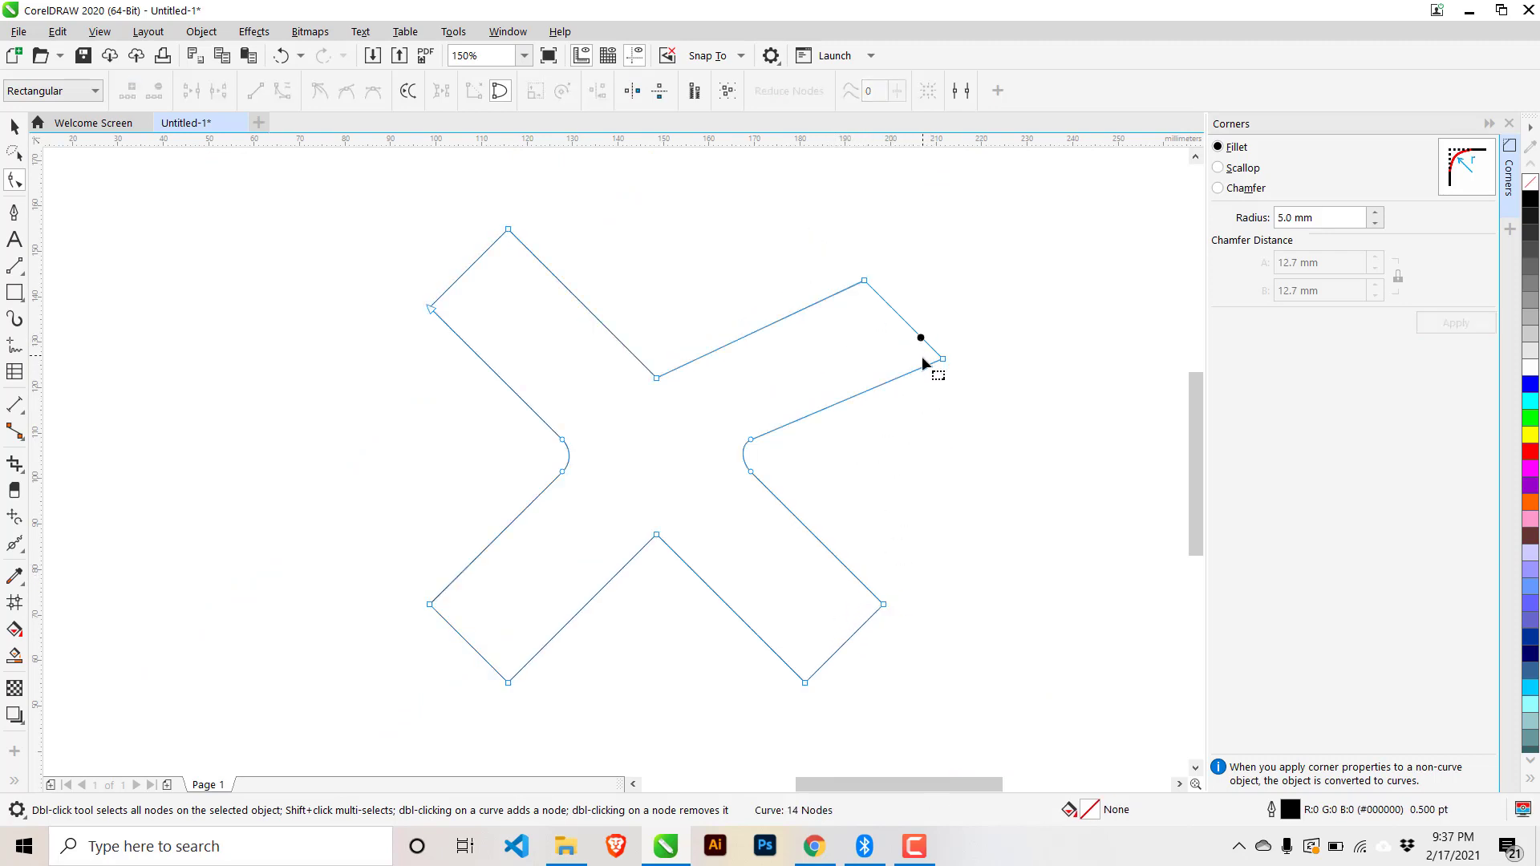
pyautogui.hotkey('ctrl', 'z')
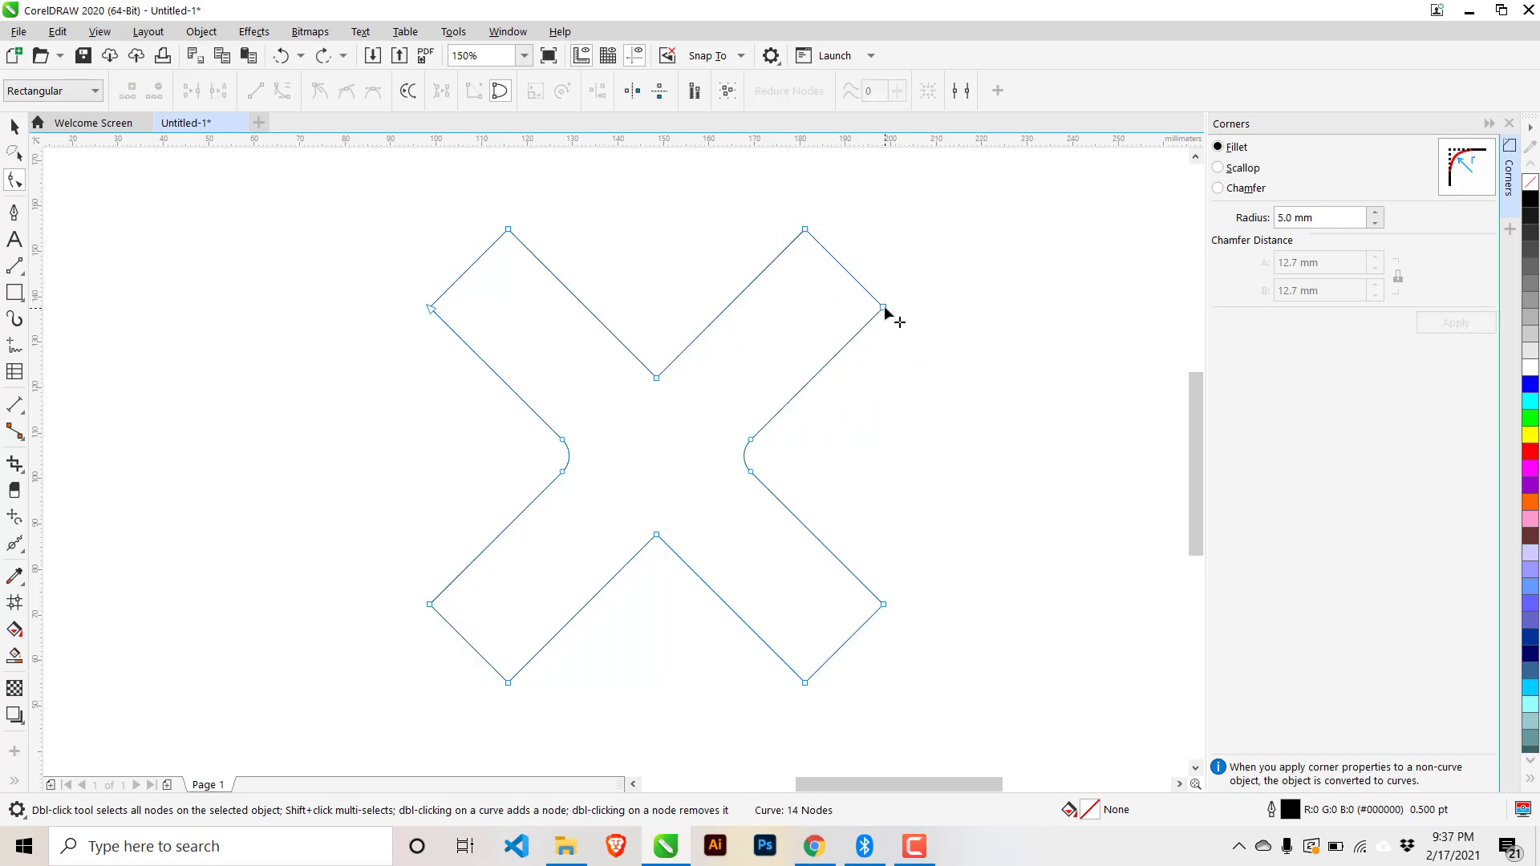
pyautogui.click(883, 308)
pyautogui.keyDown('alt'); pyautogui.keyDown('shift'); pyautogui.click(884, 605); pyautogui.keyUp('shift'); pyautogui.keyUp('alt')
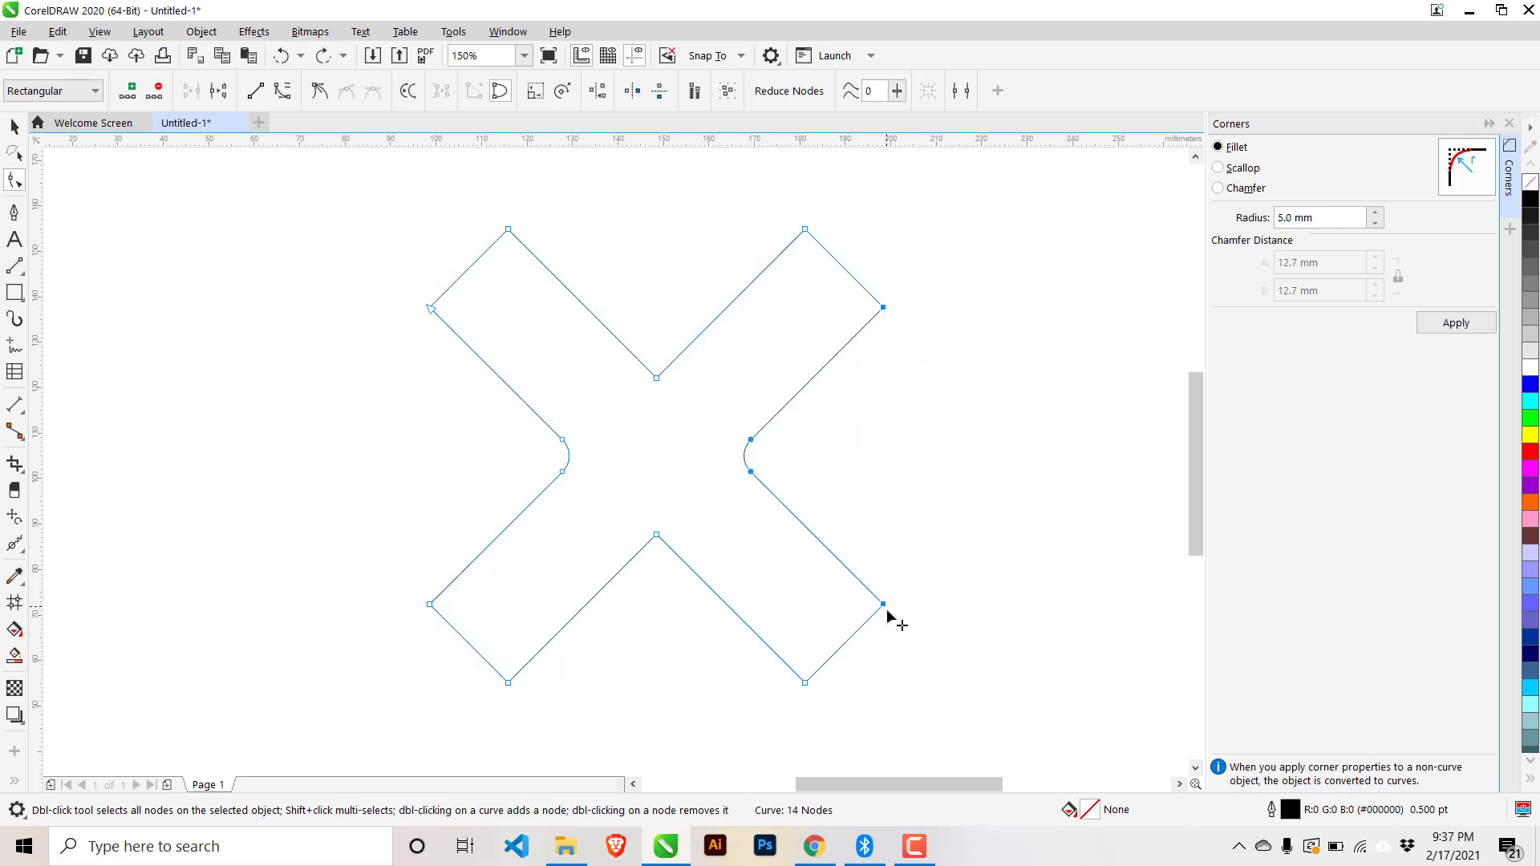
pyautogui.click(885, 343)
pyautogui.click(885, 308)
pyautogui.keyDown('shift'); pyautogui.click(884, 606); pyautogui.keyUp('shift')
pyautogui.click(887, 341)
pyautogui.click(885, 309)
pyautogui.keyDown('shift'); pyautogui.click(884, 607); pyautogui.keyUp('shift')
pyautogui.keyDown('shift'); pyautogui.click(431, 604); pyautogui.keyUp('shift')
pyautogui.keyDown('shift'); pyautogui.click(430, 311); pyautogui.keyUp('shift')
# - Round the four outer tips with 20 mm fillets
pyautogui.click(1311, 216)
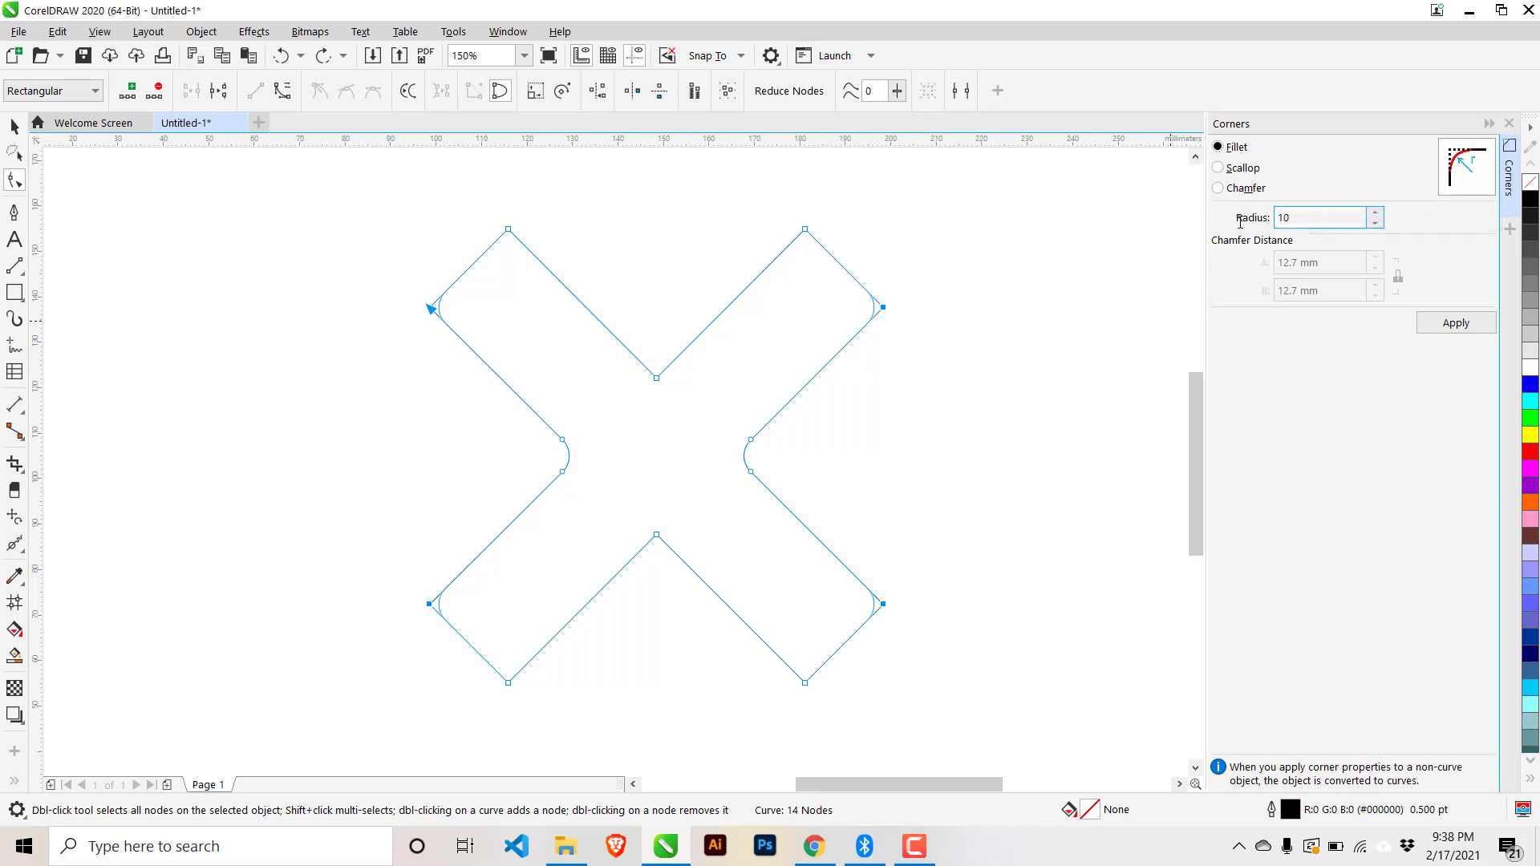
pyautogui.write('5')
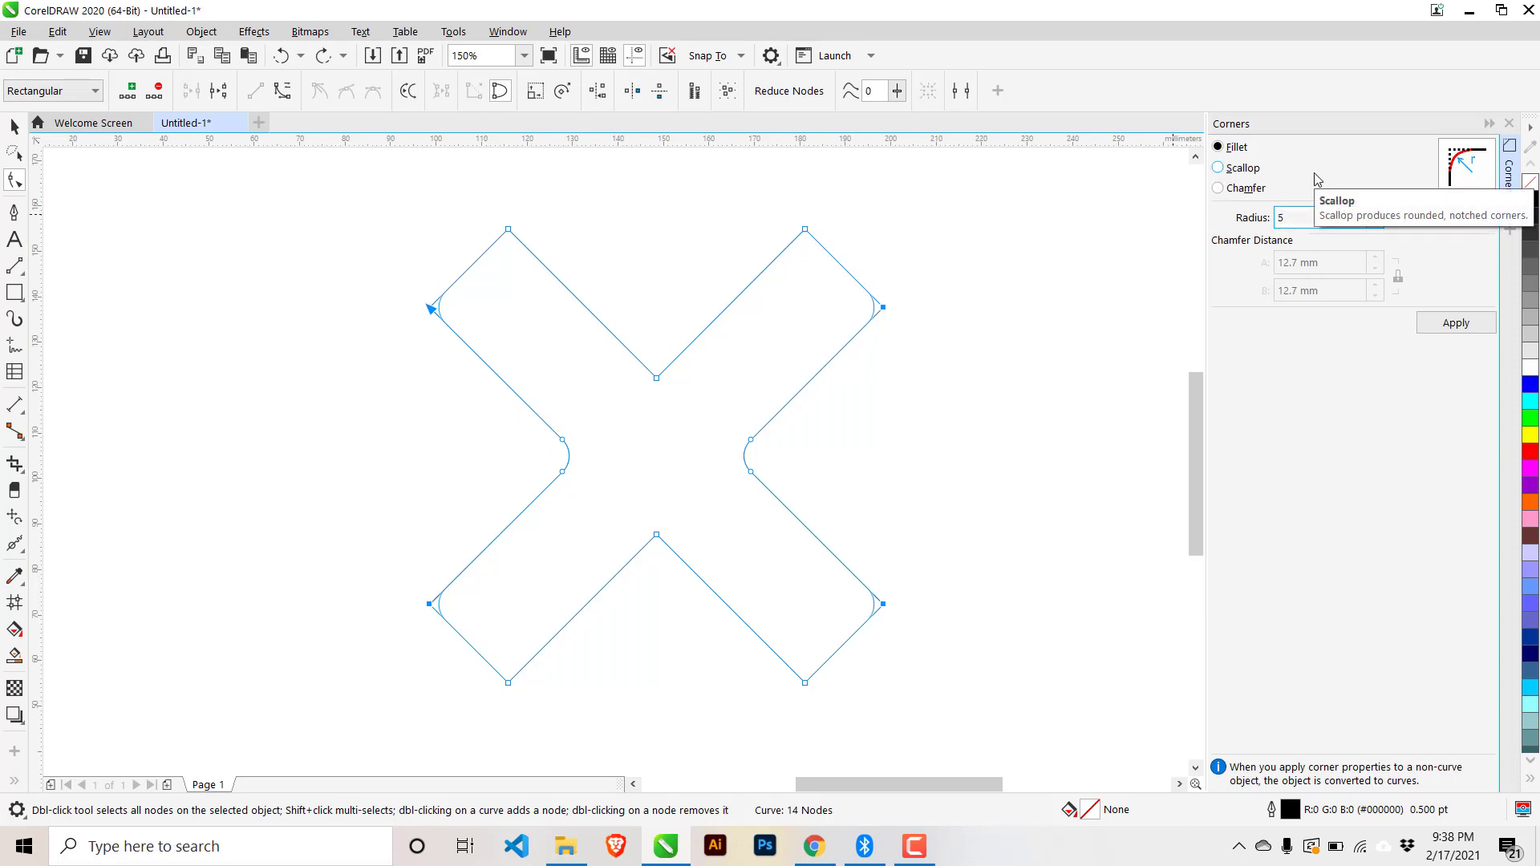
pyautogui.moveTo(1329, 221); pyautogui.dragTo(1221, 214)
pyautogui.write('20')
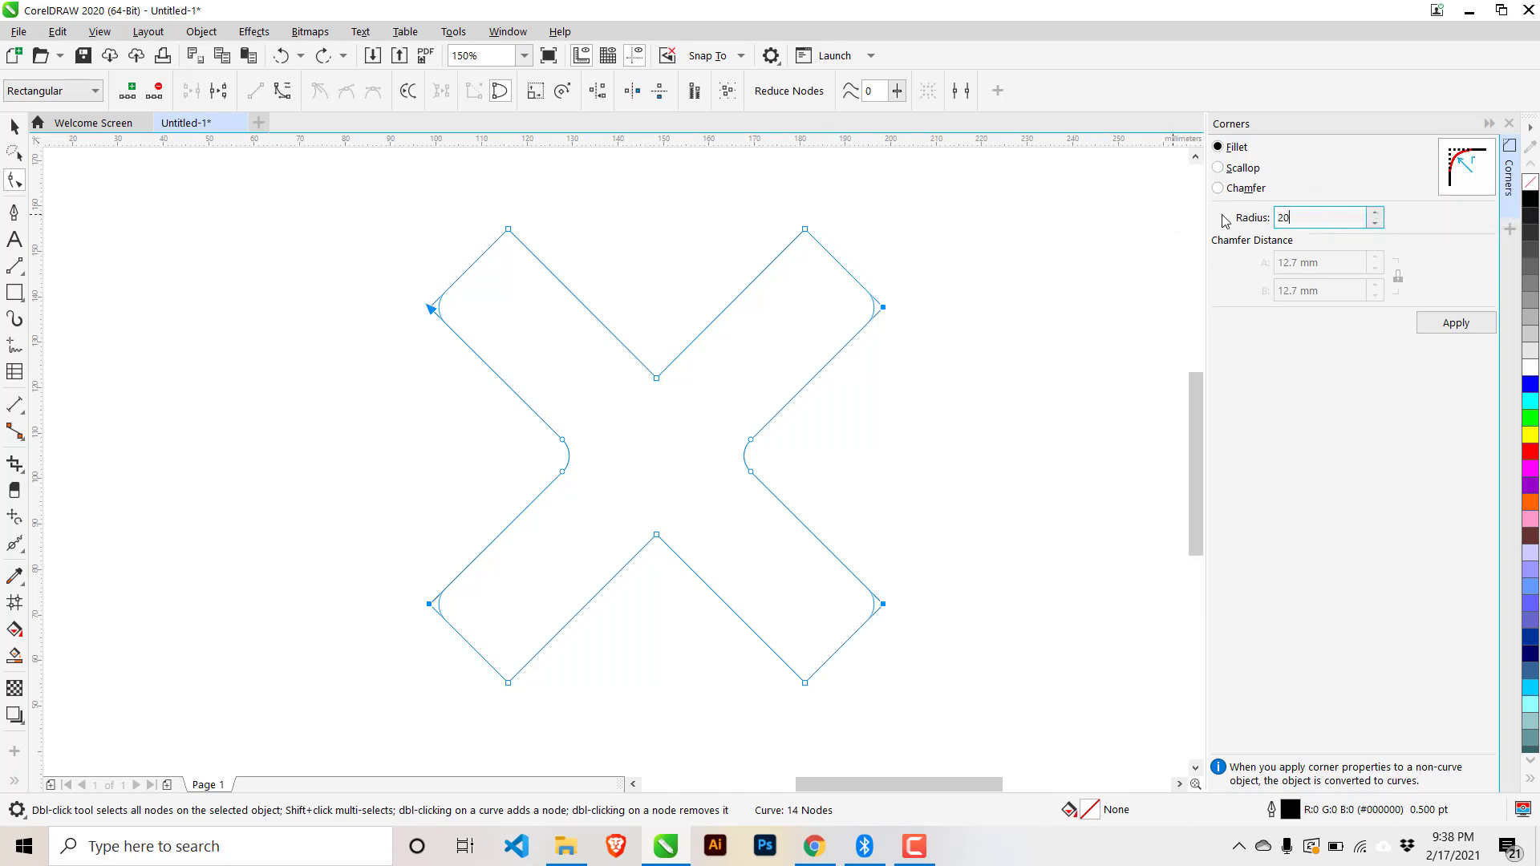
pyautogui.click(1233, 149)
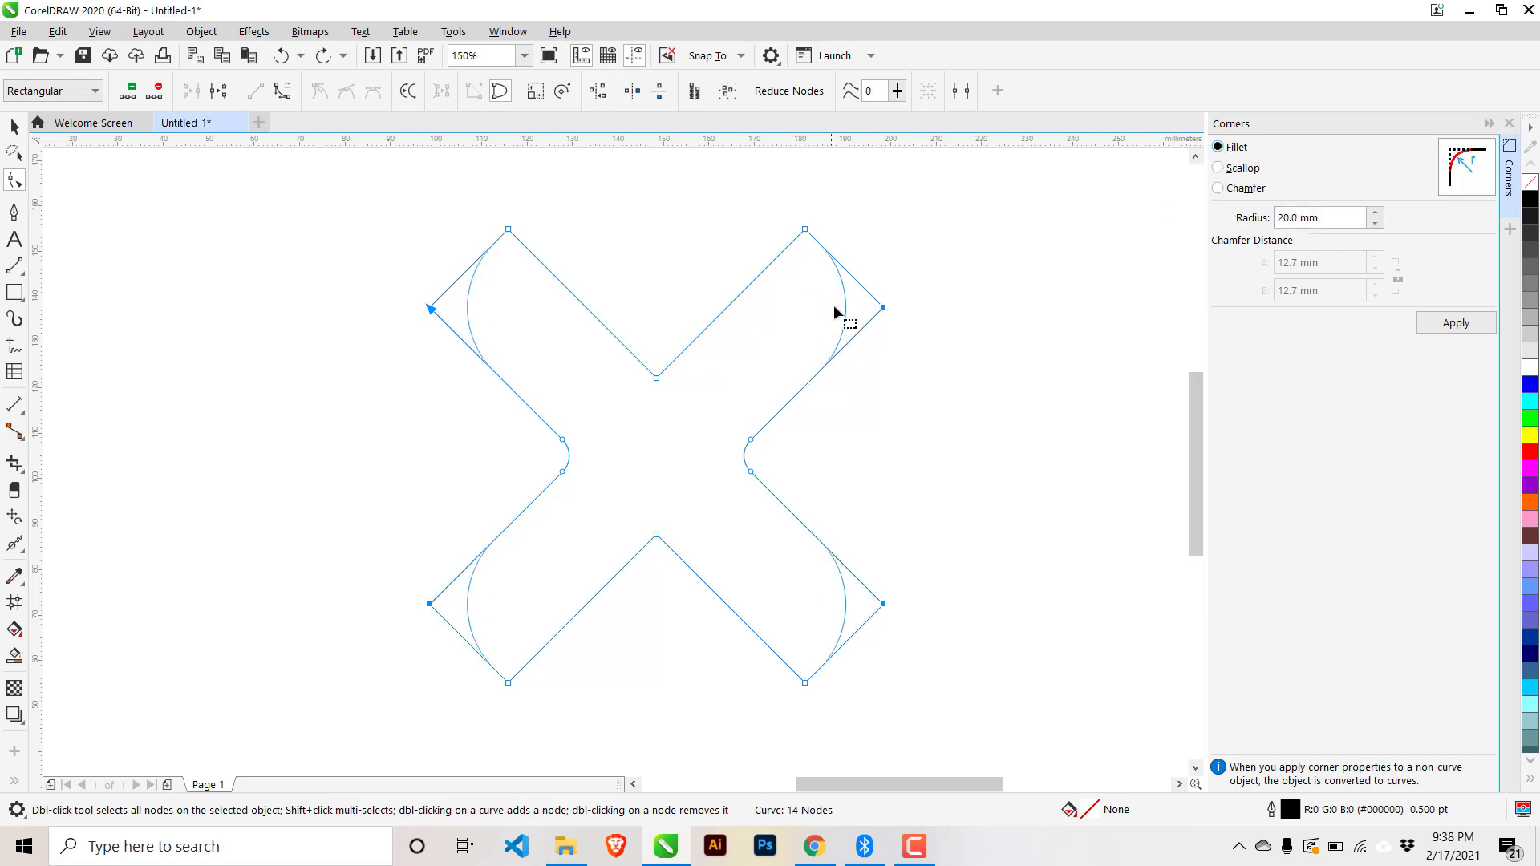
pyautogui.click(1435, 325)
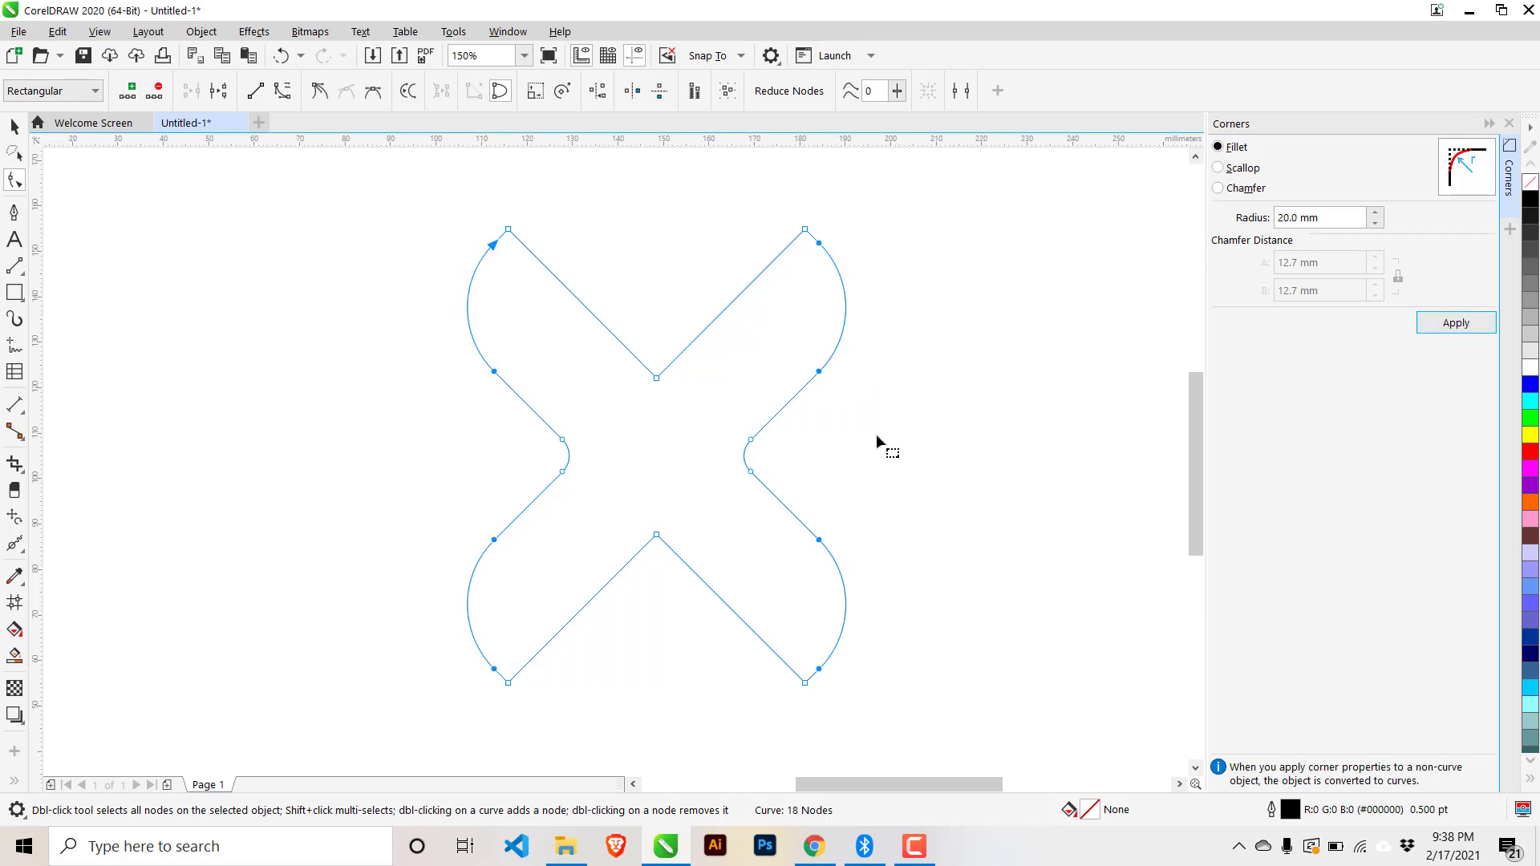
pyautogui.click(14, 127)
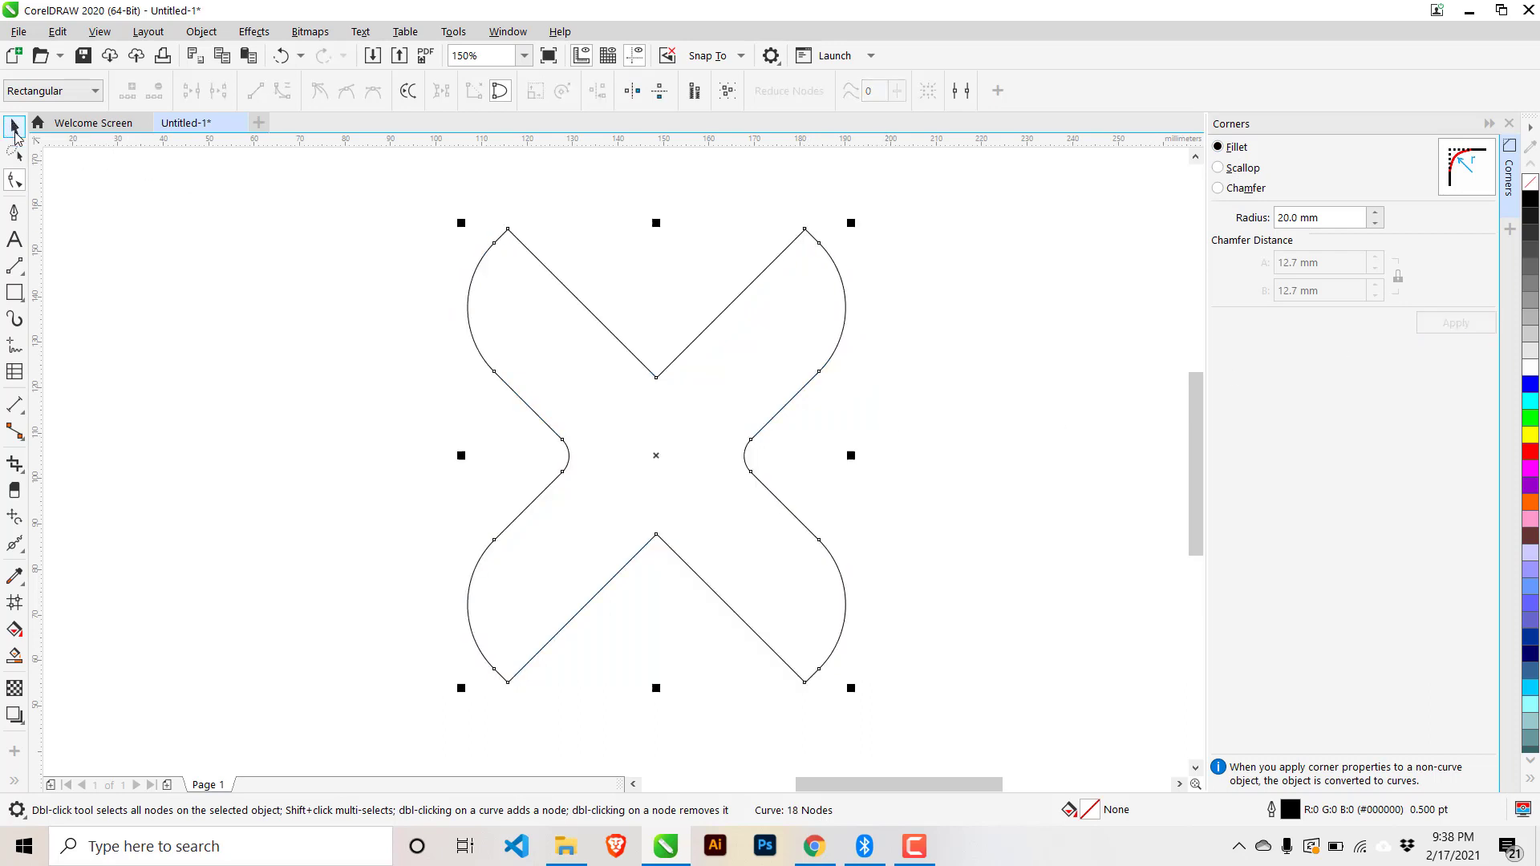
pyautogui.click(187, 385)
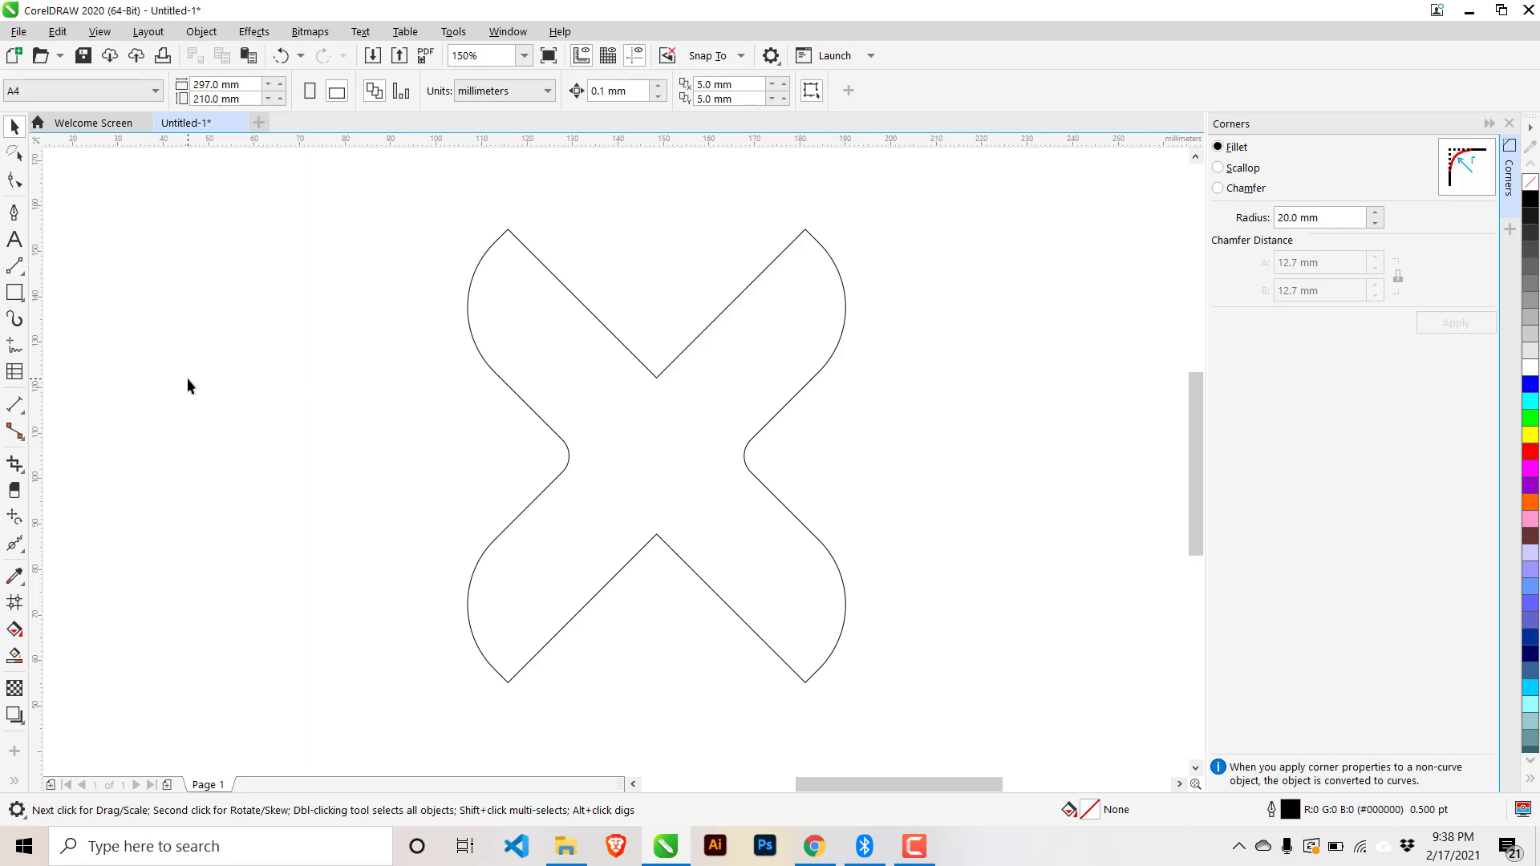
# - Move the X to the page's left and draw a wide rectangle to its right
pyautogui.moveTo(729, 433); pyautogui.dragTo(338, 433)
pyautogui.click(529, 328)
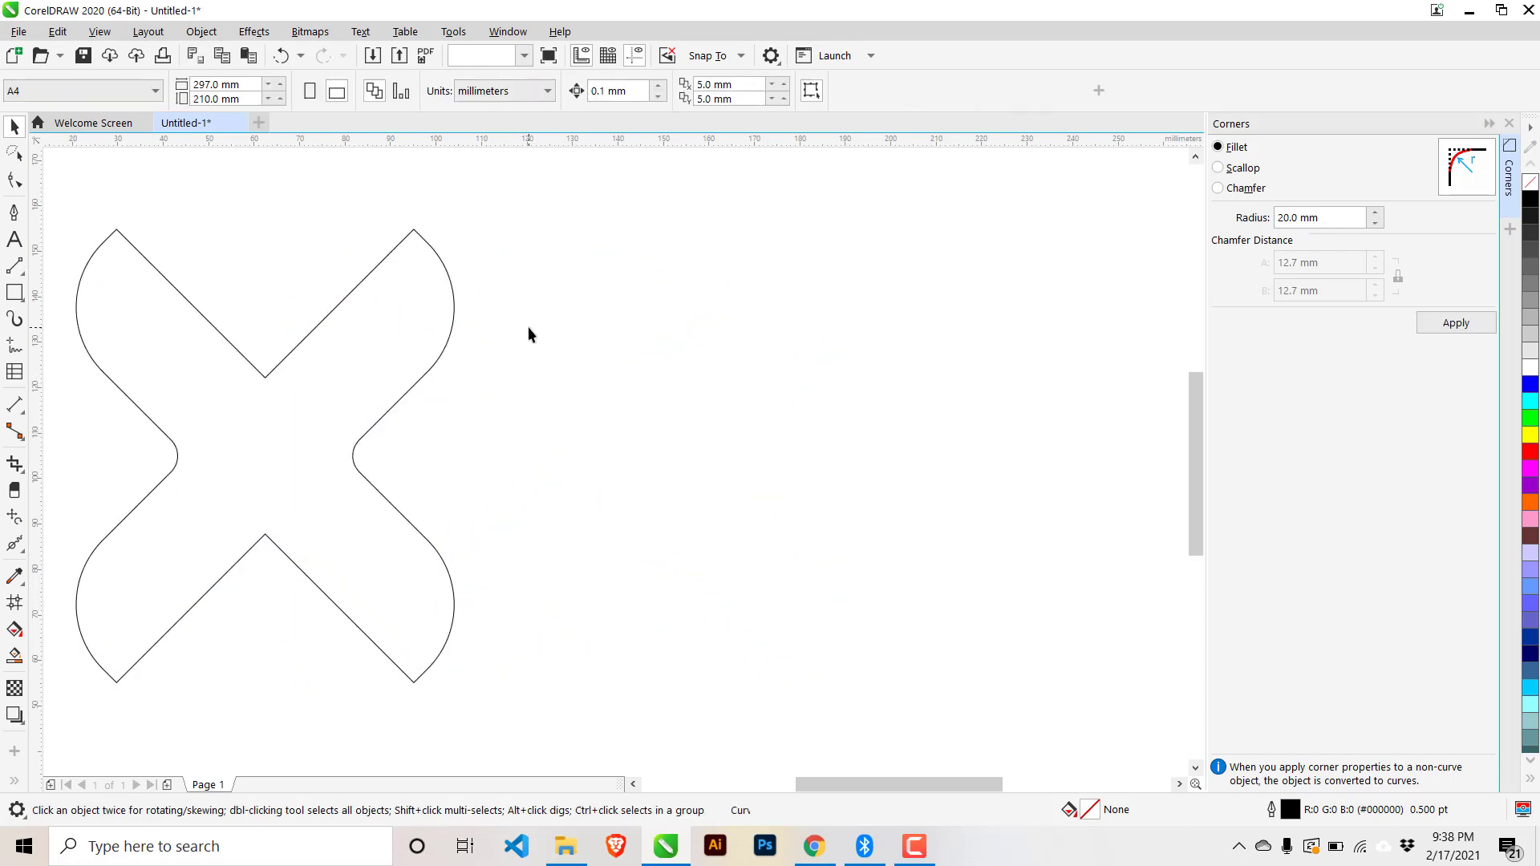
pyautogui.click(14, 293)
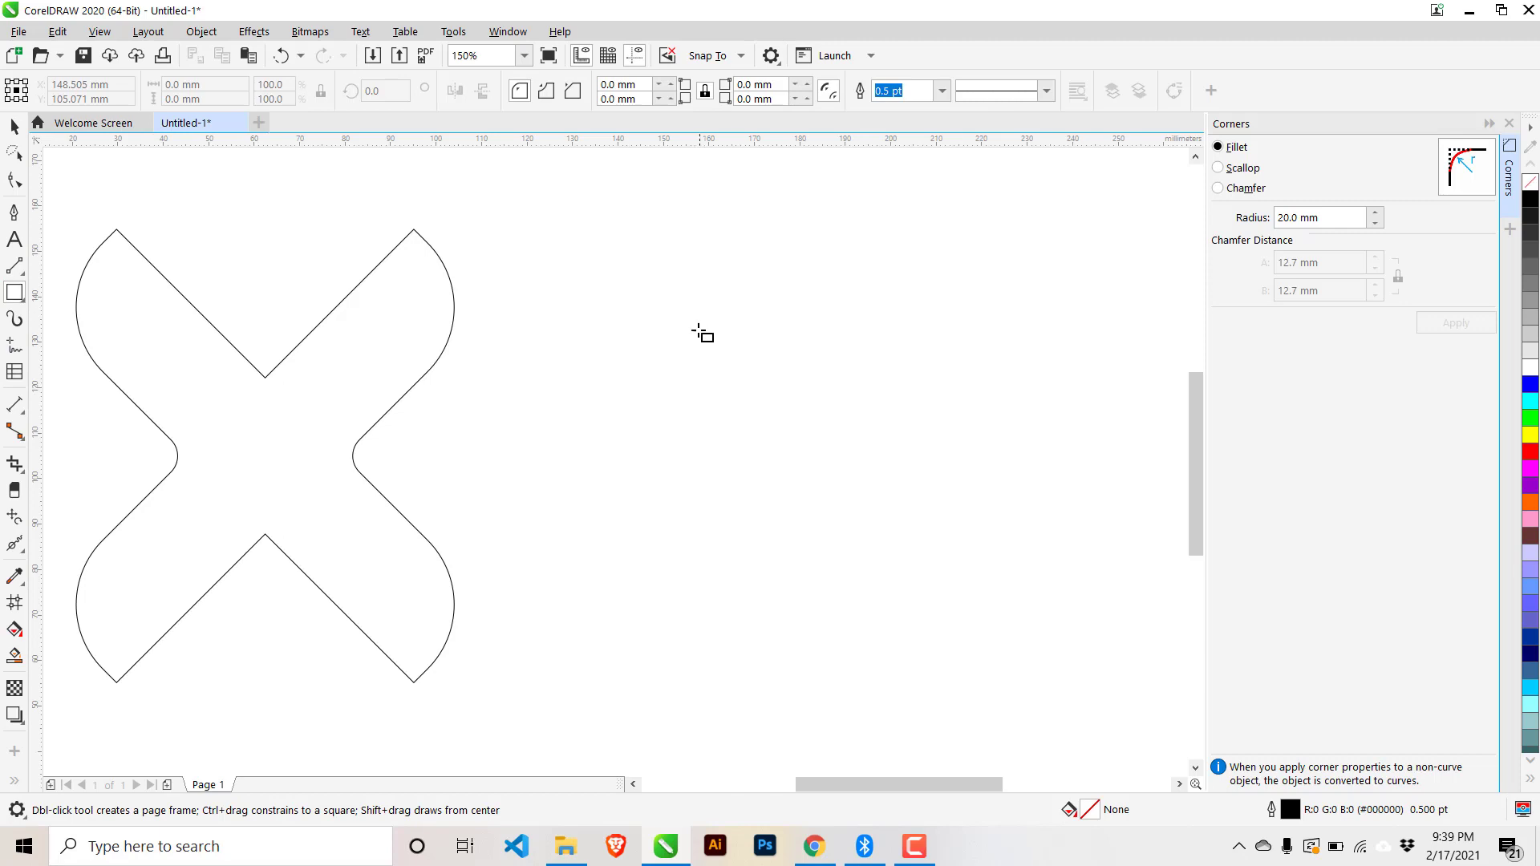
pyautogui.moveTo(698, 329); pyautogui.dragTo(1056, 465)
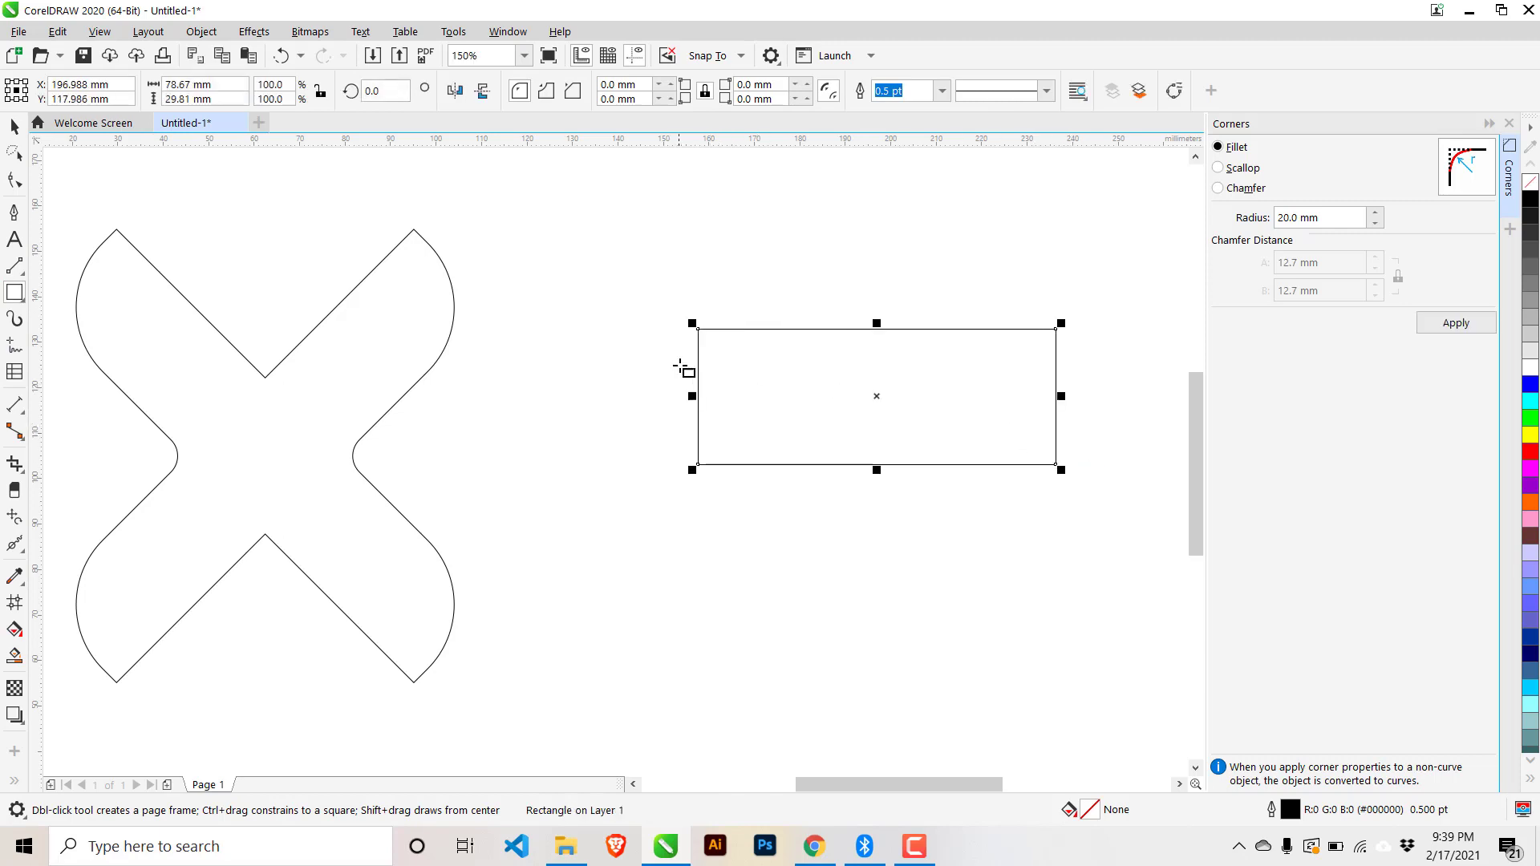
# - Round the rectangle's corners to 7.408 mm and move it up beside the X
pyautogui.click(17, 183)
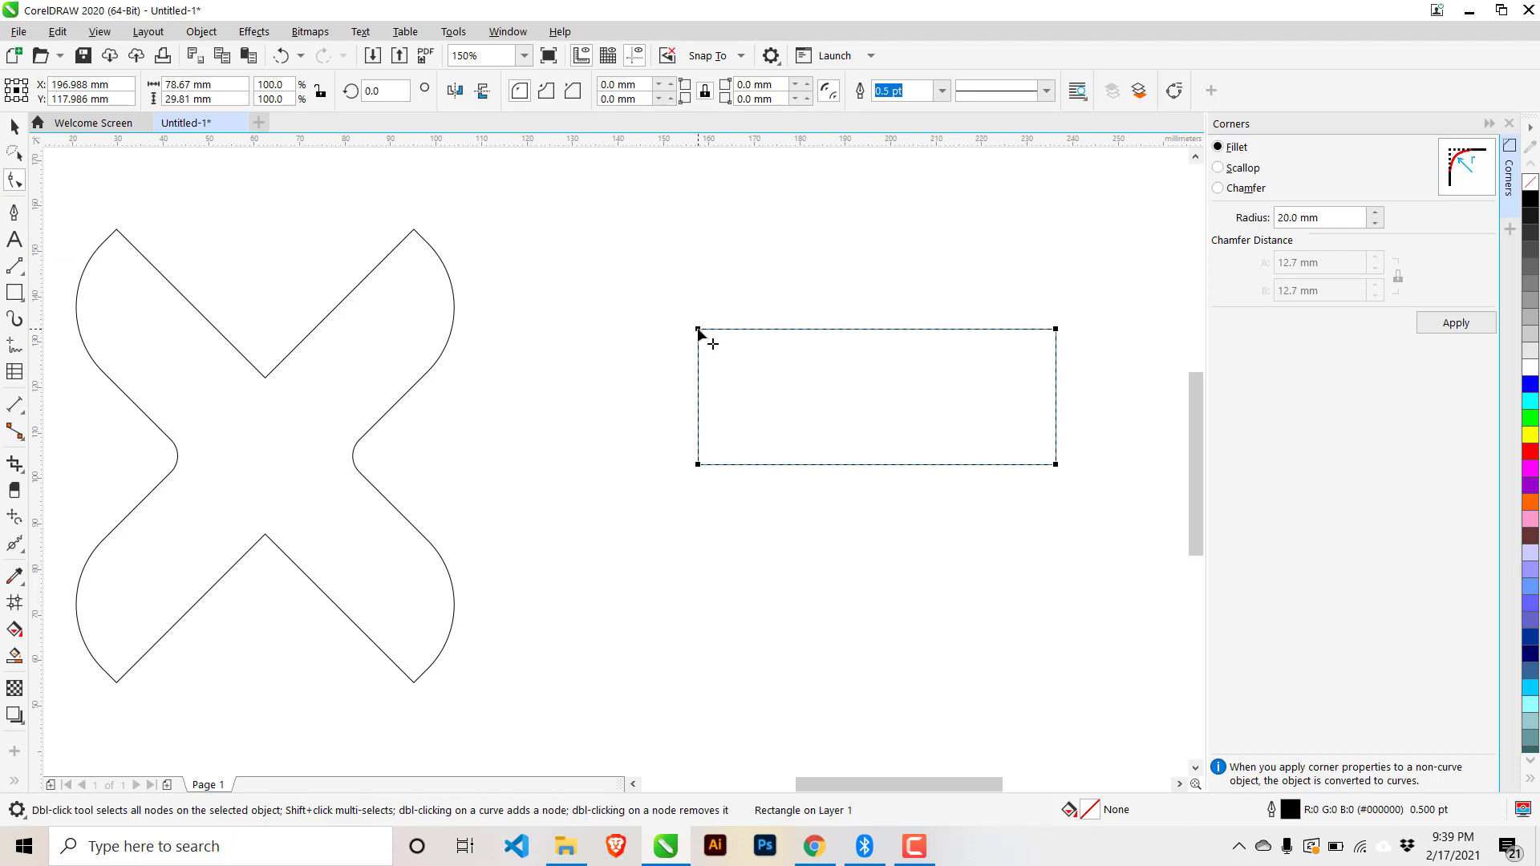
pyautogui.moveTo(698, 330); pyautogui.dragTo(735, 338)
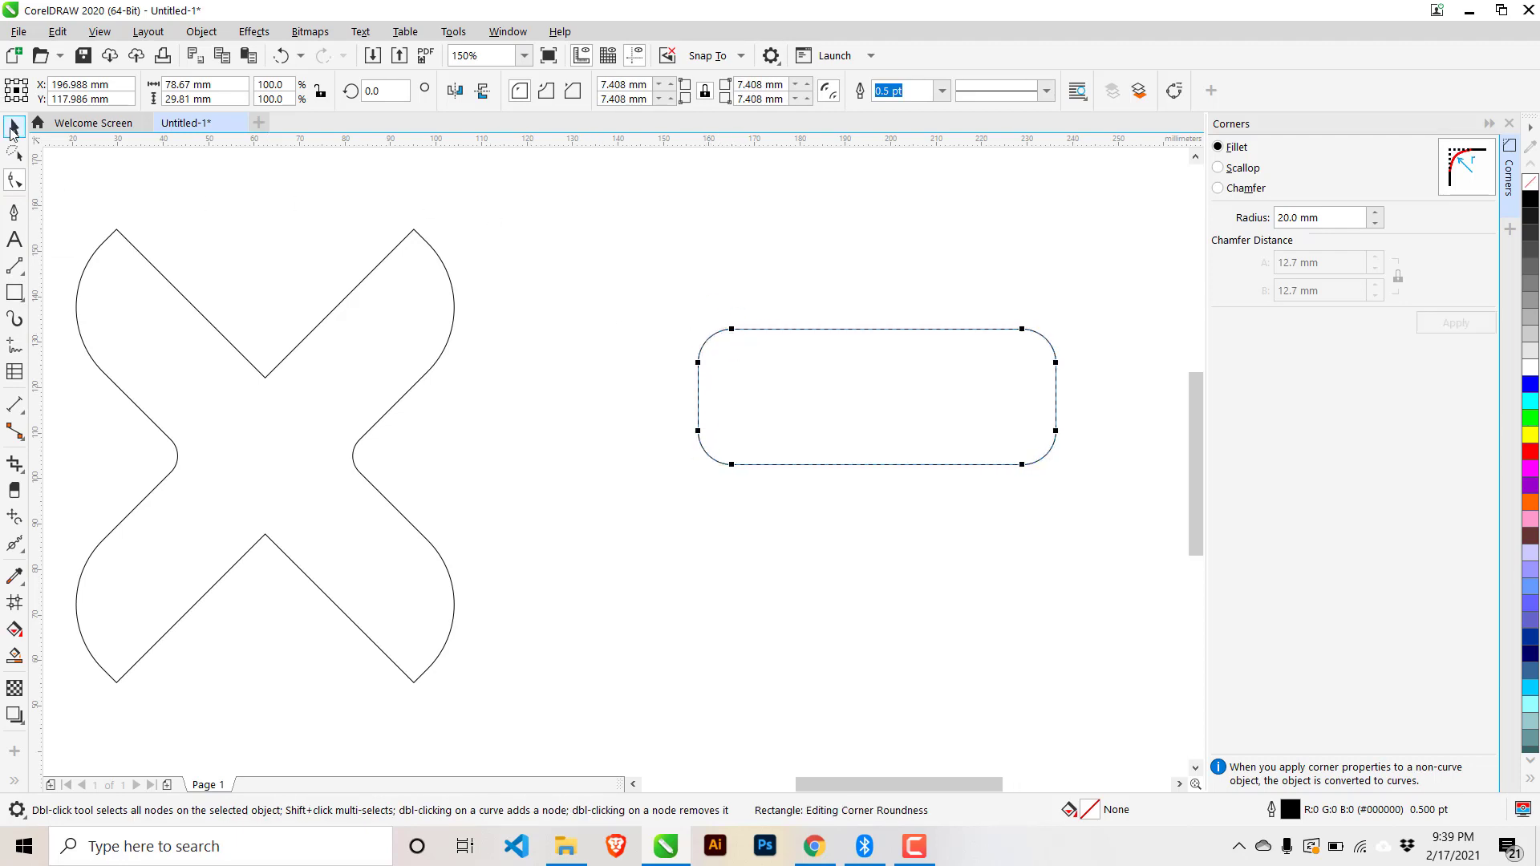
pyautogui.click(13, 126)
pyautogui.click(566, 450)
pyautogui.moveTo(725, 465); pyautogui.dragTo(729, 280)
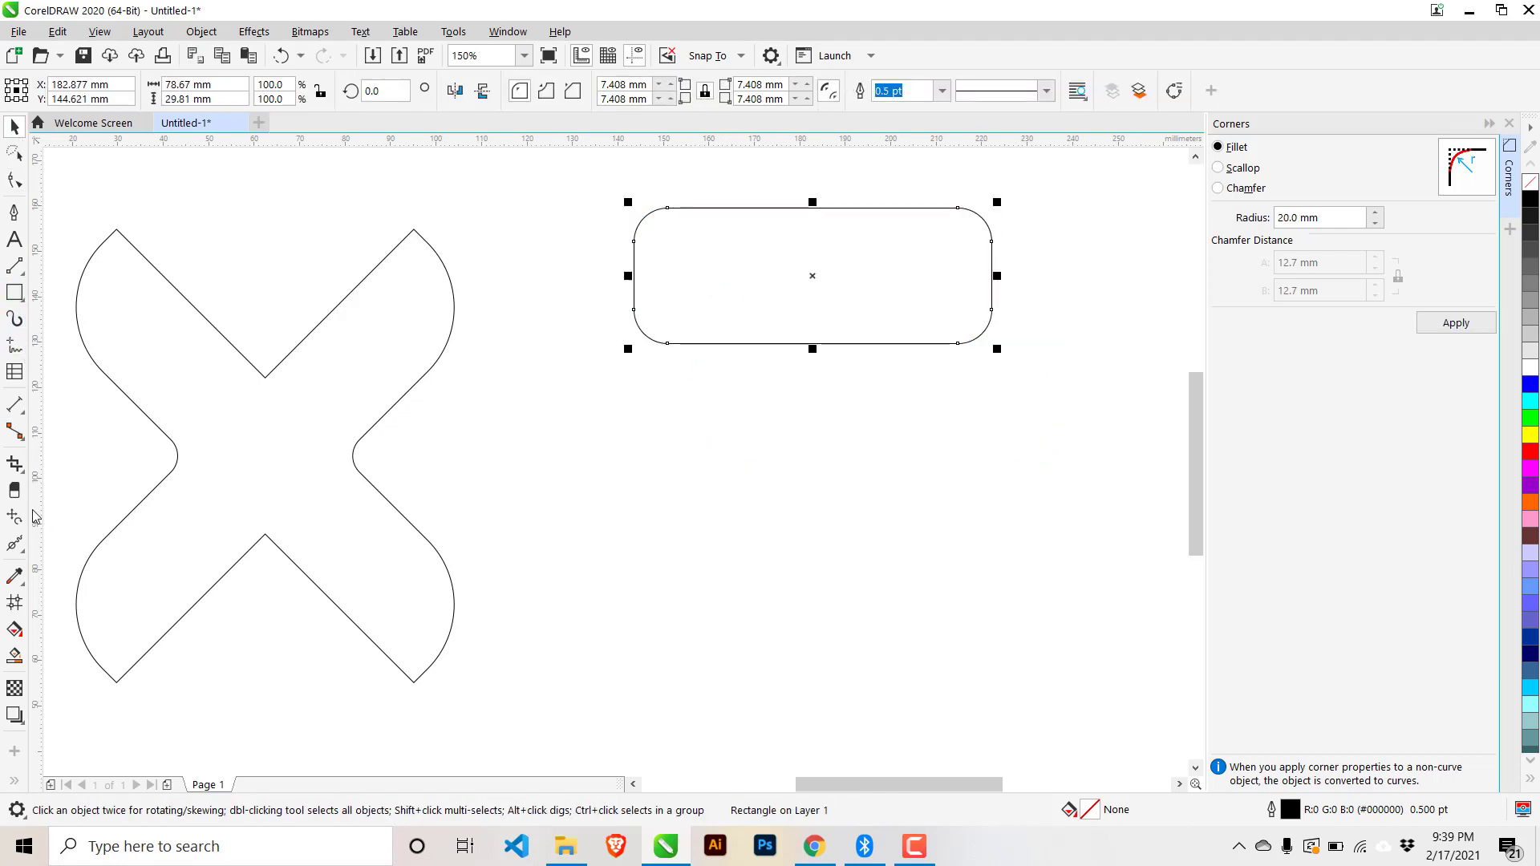
pyautogui.click(16, 297)
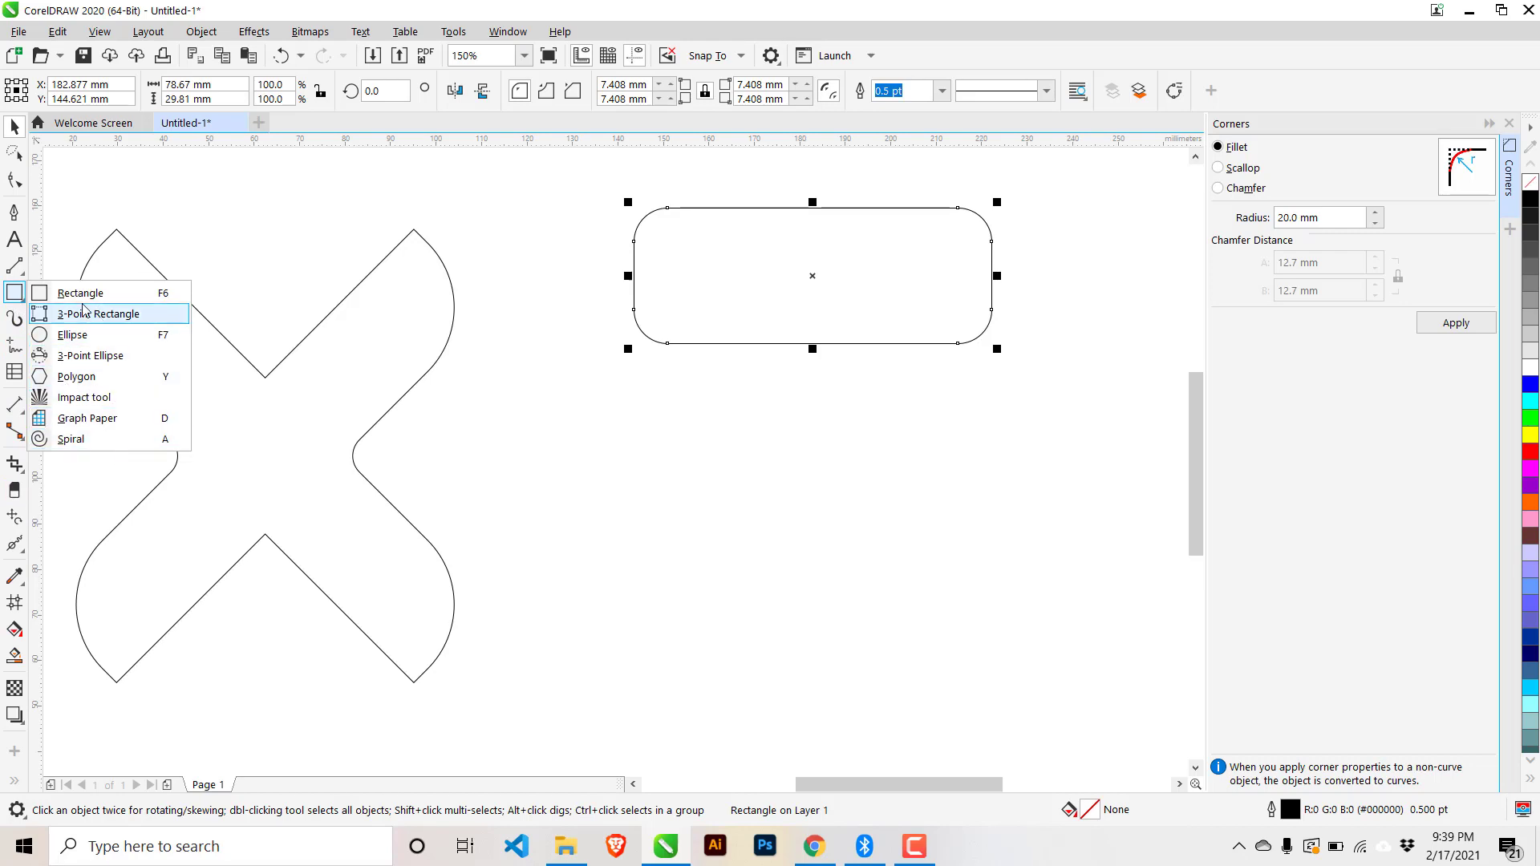
# - Draw a pentagon below the rounded rectangle, undoing an accidental node edit
pyautogui.click(109, 383)
pyautogui.moveTo(722, 454); pyautogui.dragTo(924, 666)
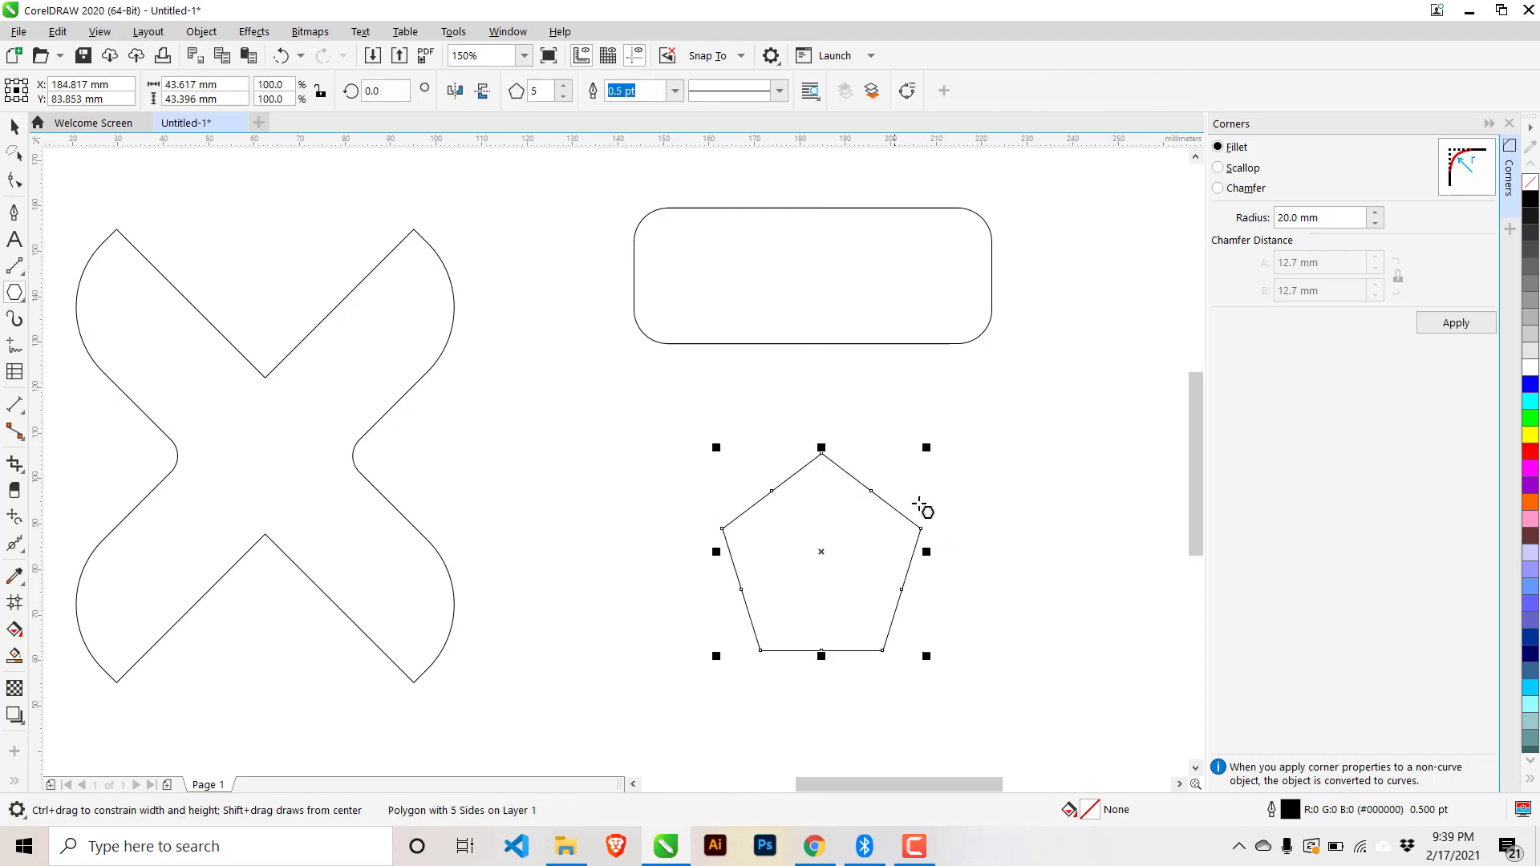
pyautogui.scroll(2, 926, 521)
pyautogui.scroll(-2, 921, 533)
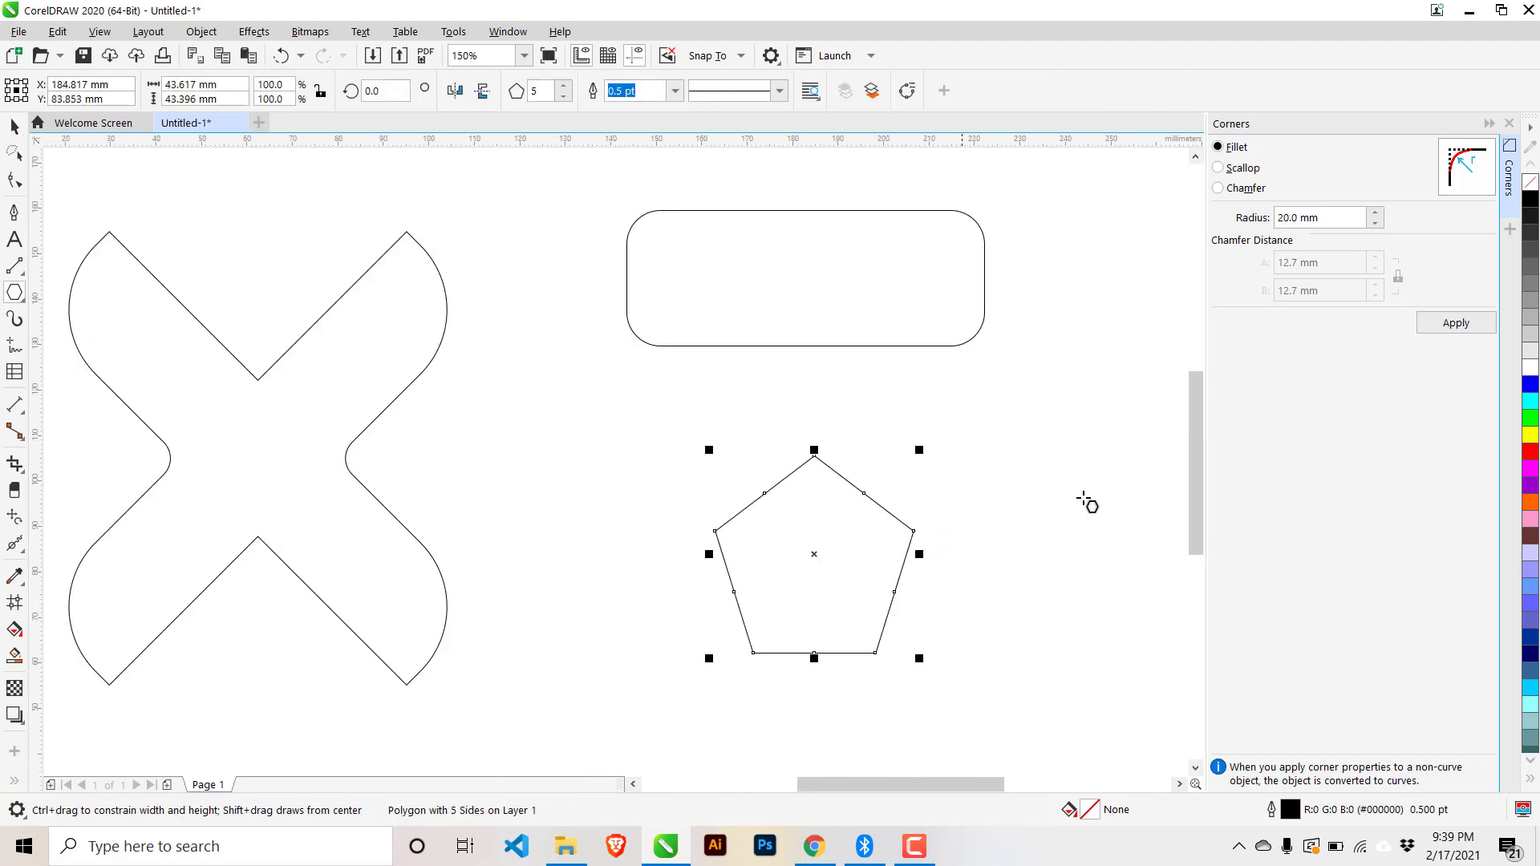
pyautogui.click(15, 180)
pyautogui.moveTo(714, 531)
pyautogui.mouseDown()
pyautogui.moveTo(755, 536)
pyautogui.moveTo(693, 526)
pyautogui.moveTo(748, 546)
pyautogui.moveTo(715, 537)
pyautogui.mouseUp()
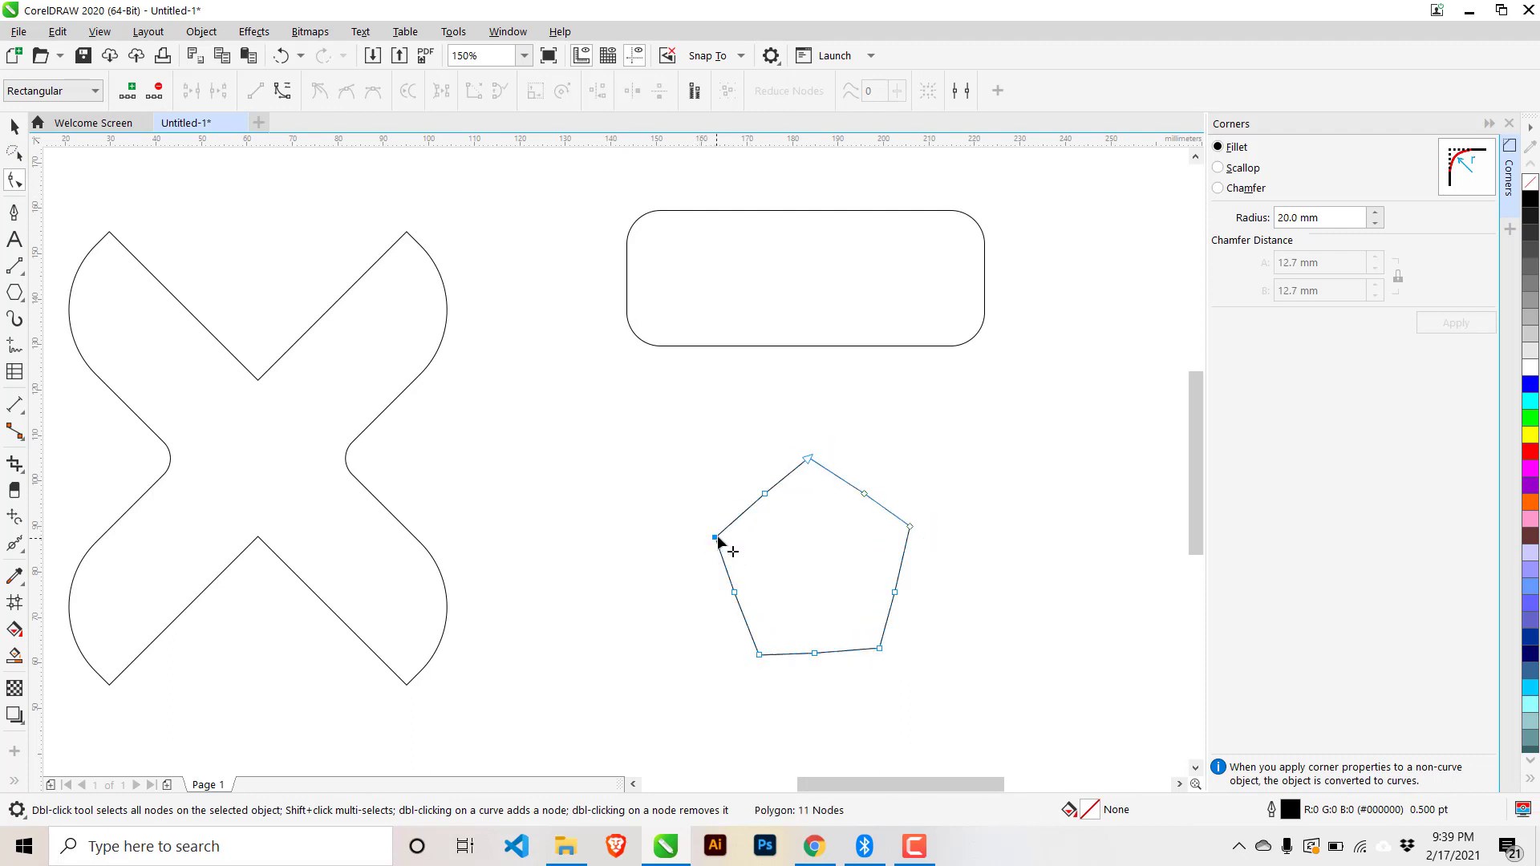
pyautogui.hotkey('ctrl', 'z')
pyautogui.hotkey('ctrl', 'z')
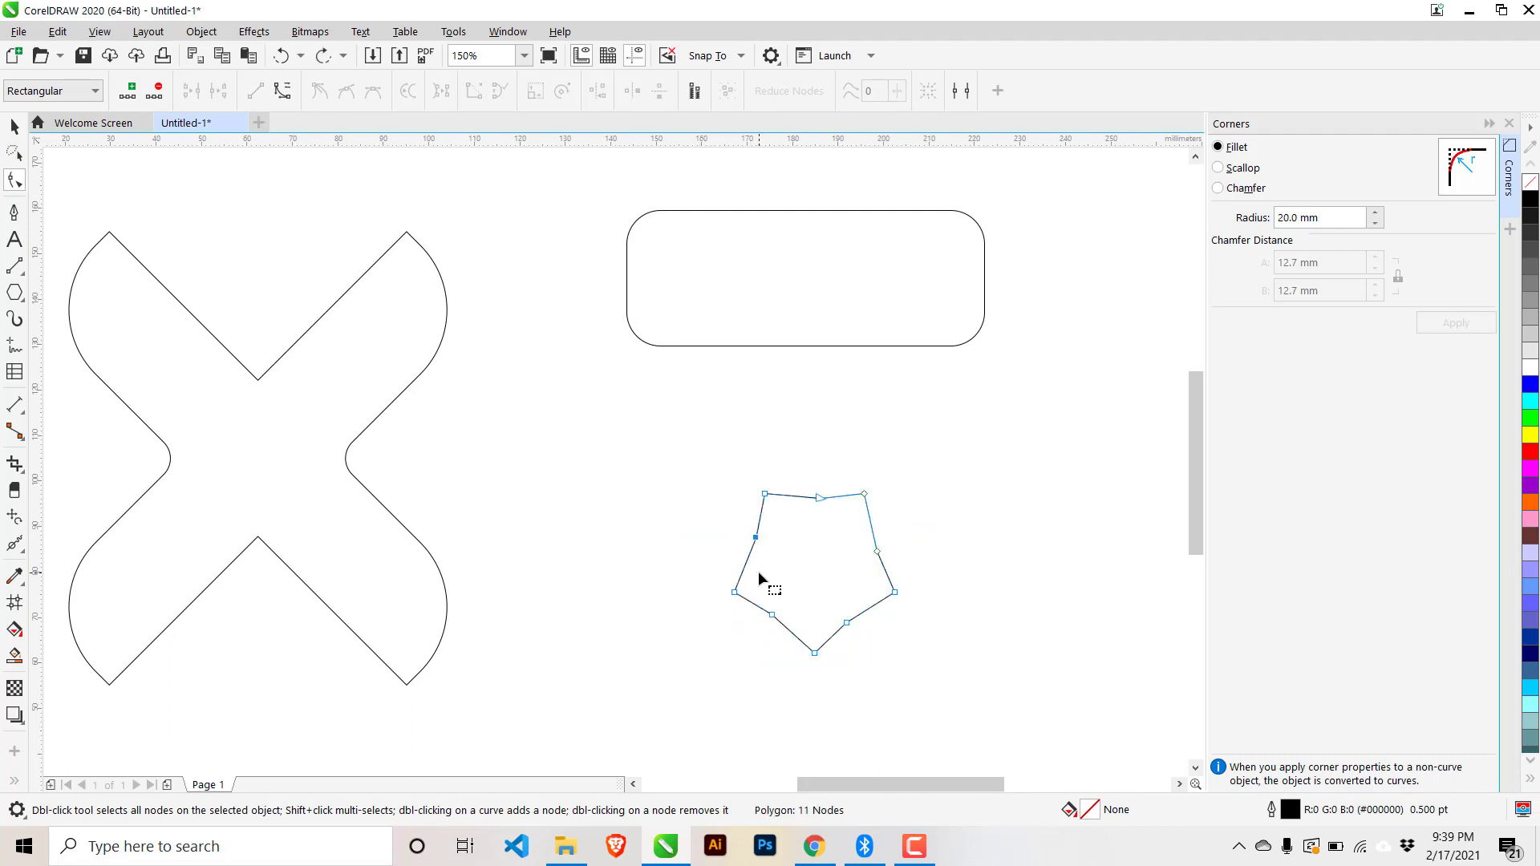
pyautogui.hotkey('ctrl', 'z')
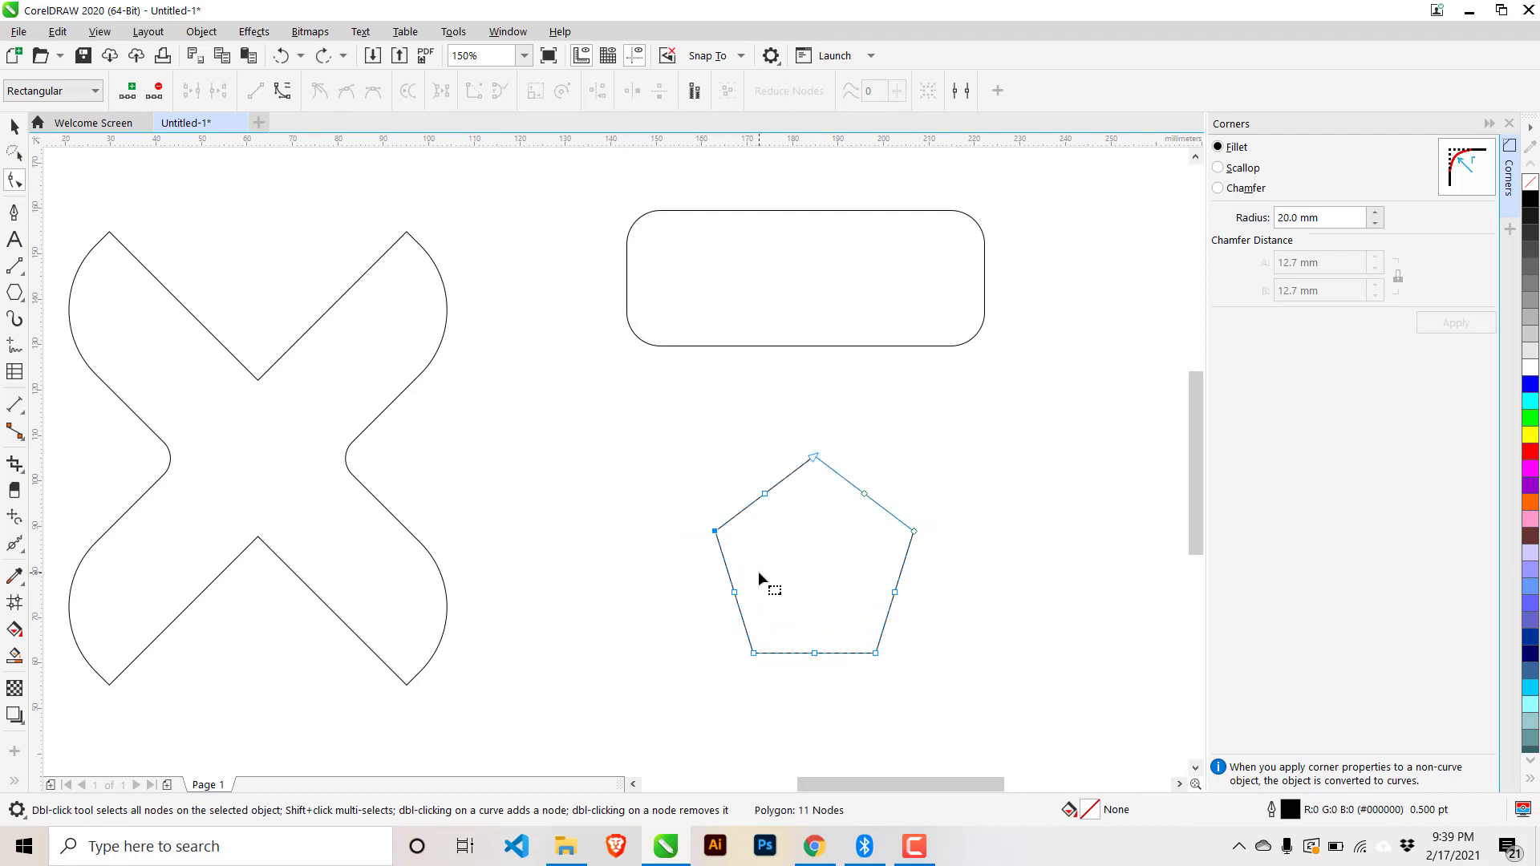
pyautogui.click(15, 126)
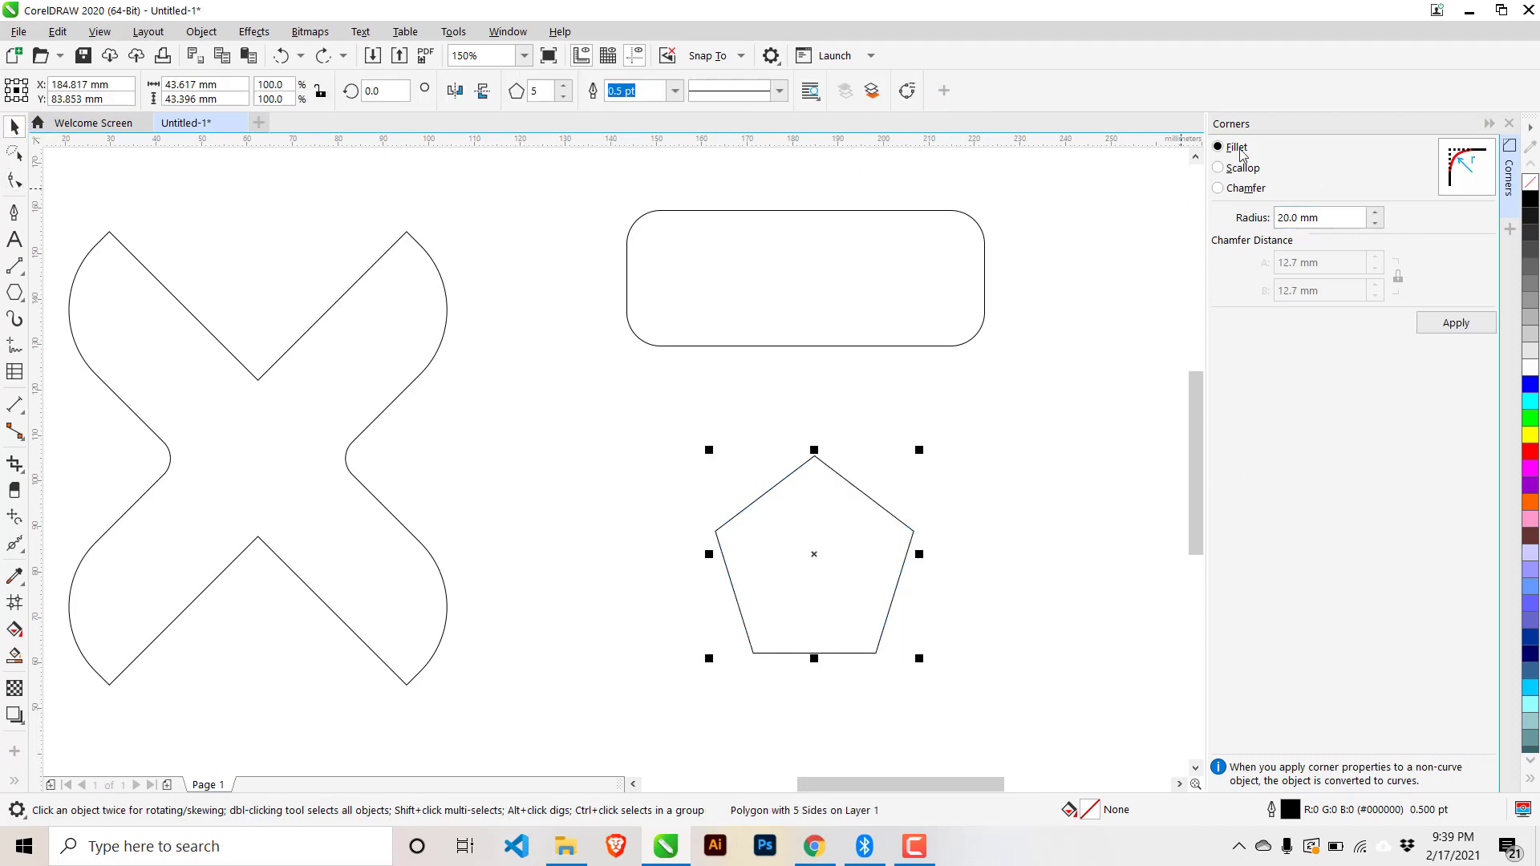
# - Preview fillet corners on the pentagon, trying 2 mm before settling on 5 mm radius
pyautogui.click(1236, 173)
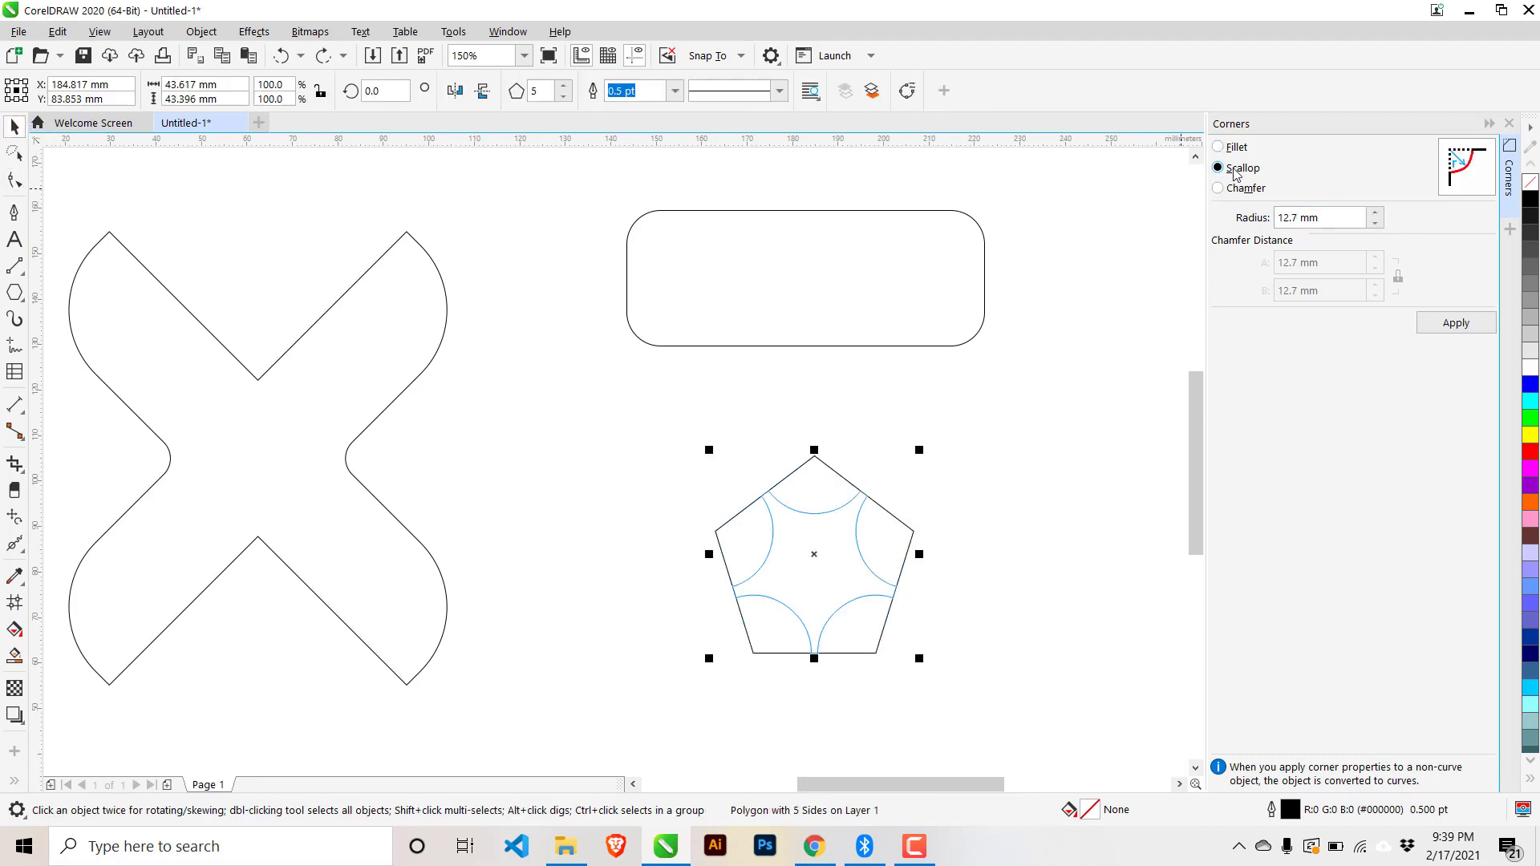
pyautogui.click(1232, 148)
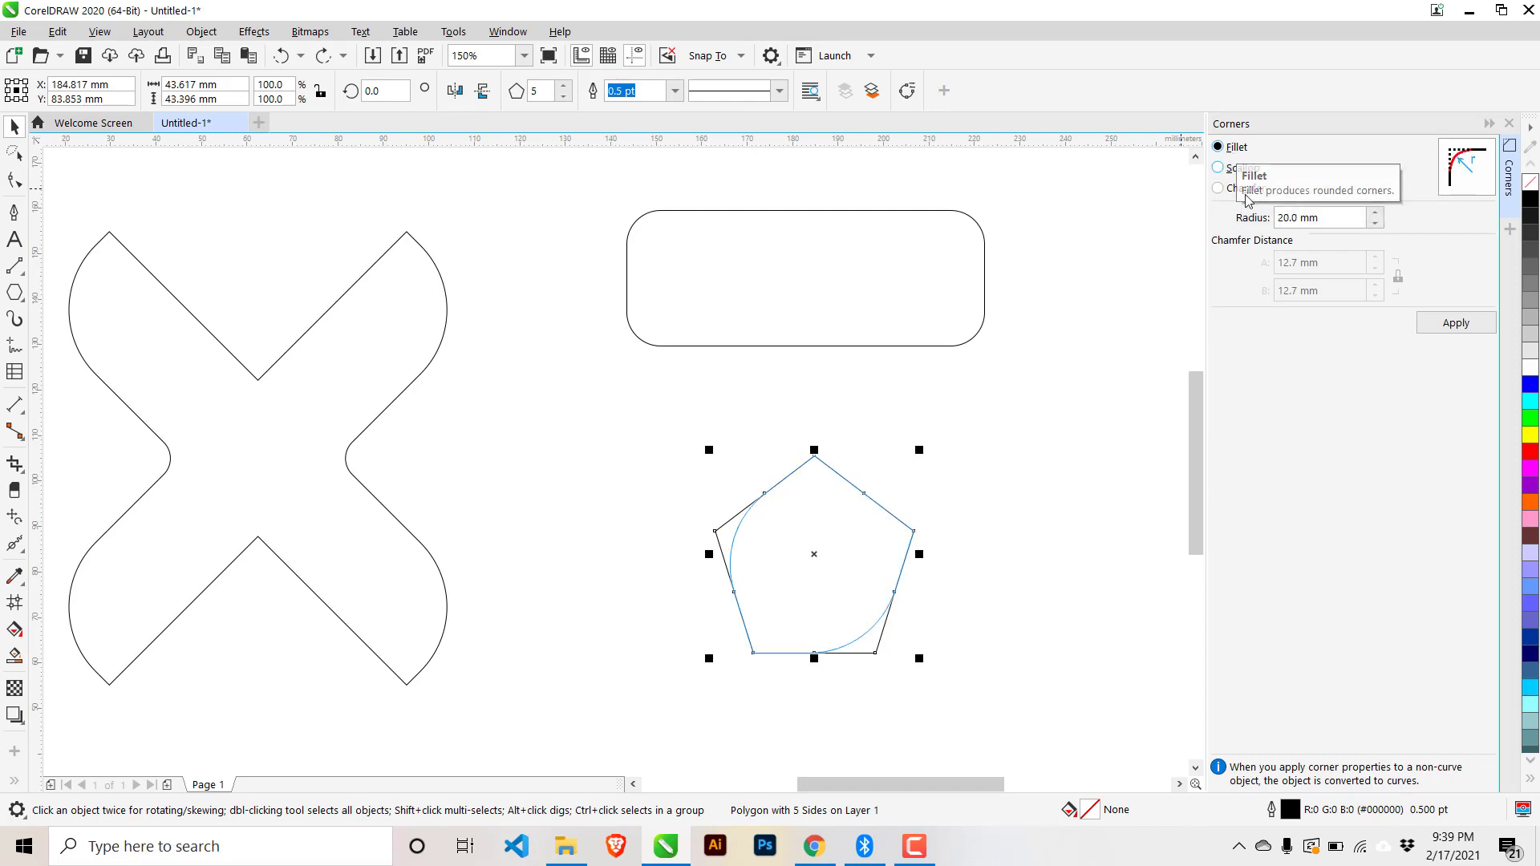
pyautogui.doubleClick(1333, 219)
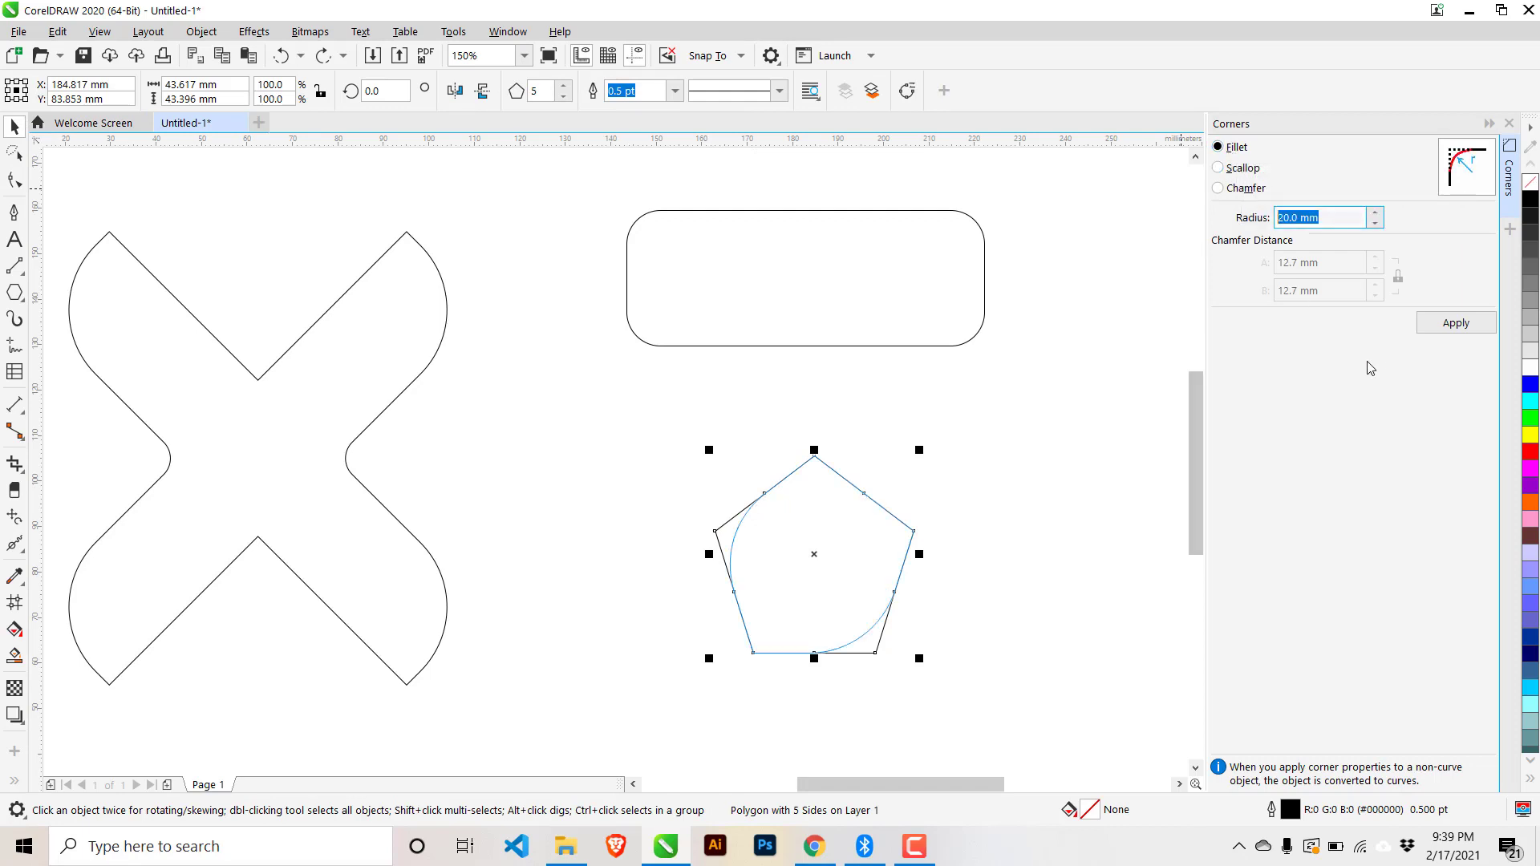
pyautogui.write('2')
pyautogui.click(1248, 169)
pyautogui.click(1235, 150)
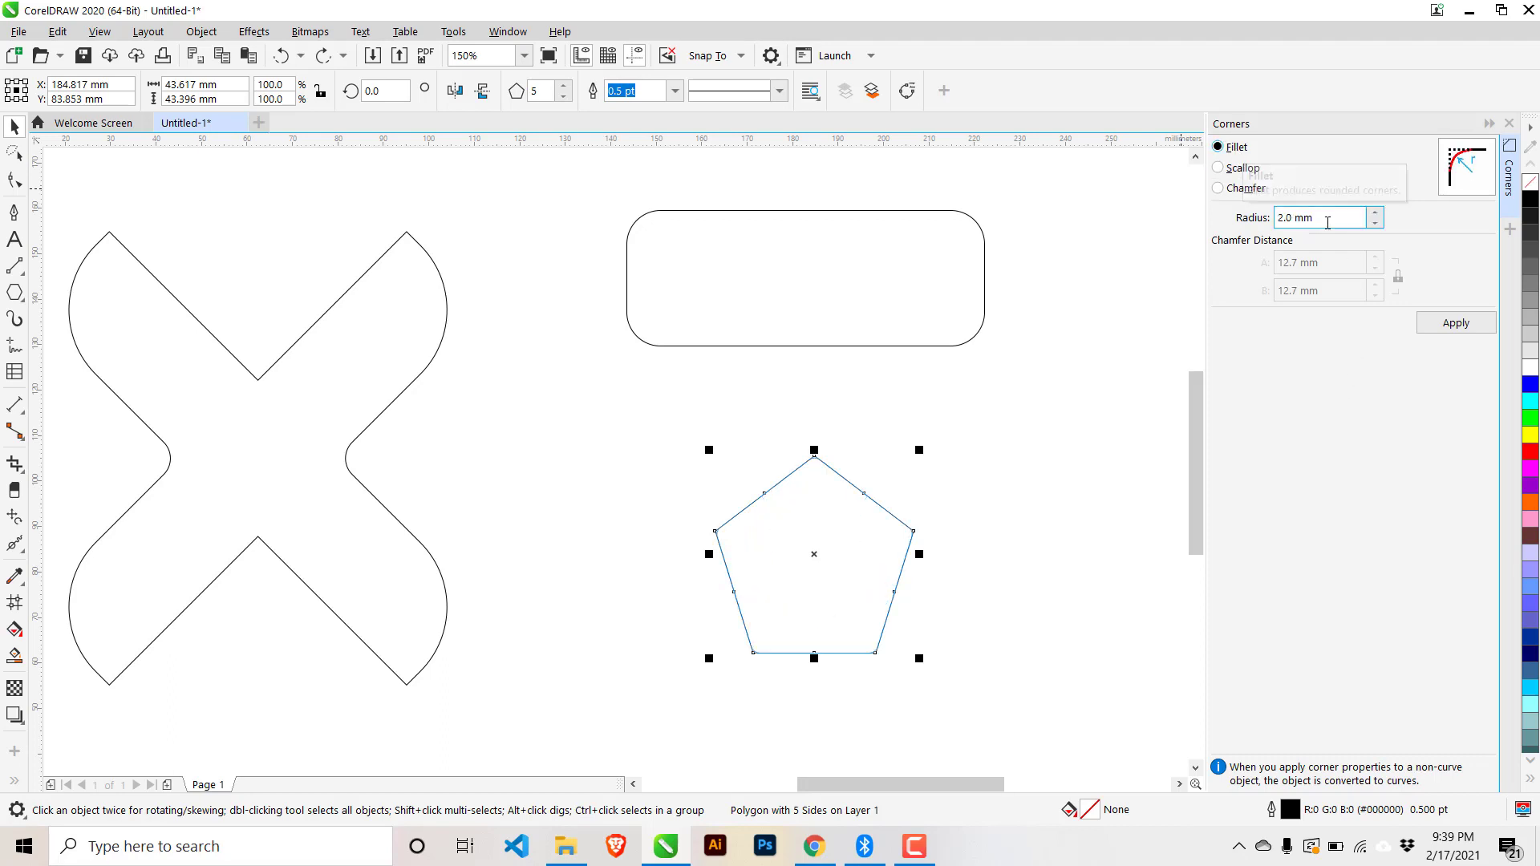
pyautogui.doubleClick(1292, 218)
pyautogui.write('5')
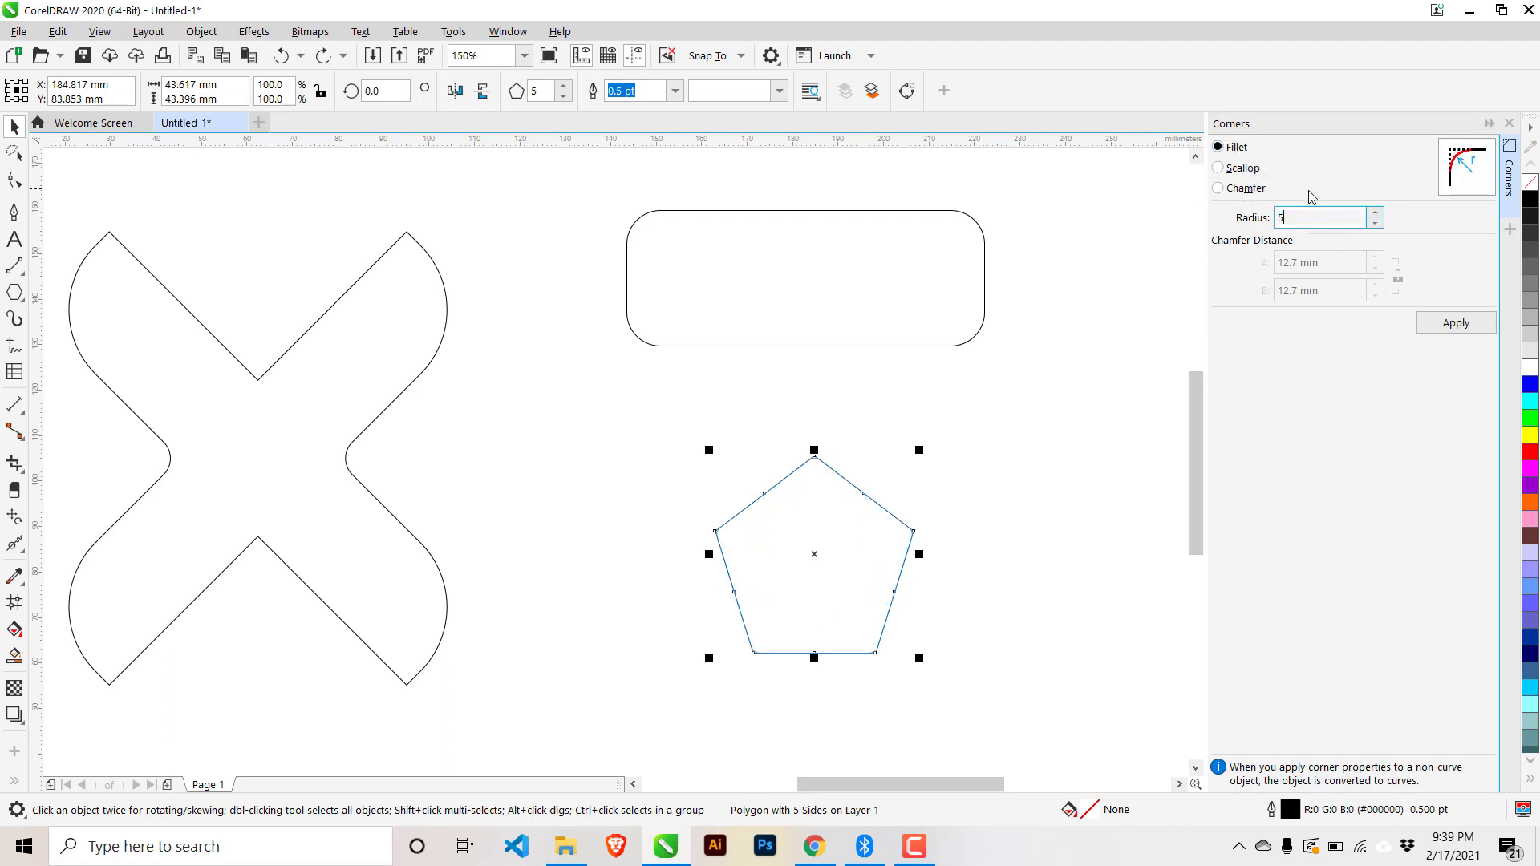
pyautogui.click(1243, 169)
pyautogui.click(1235, 152)
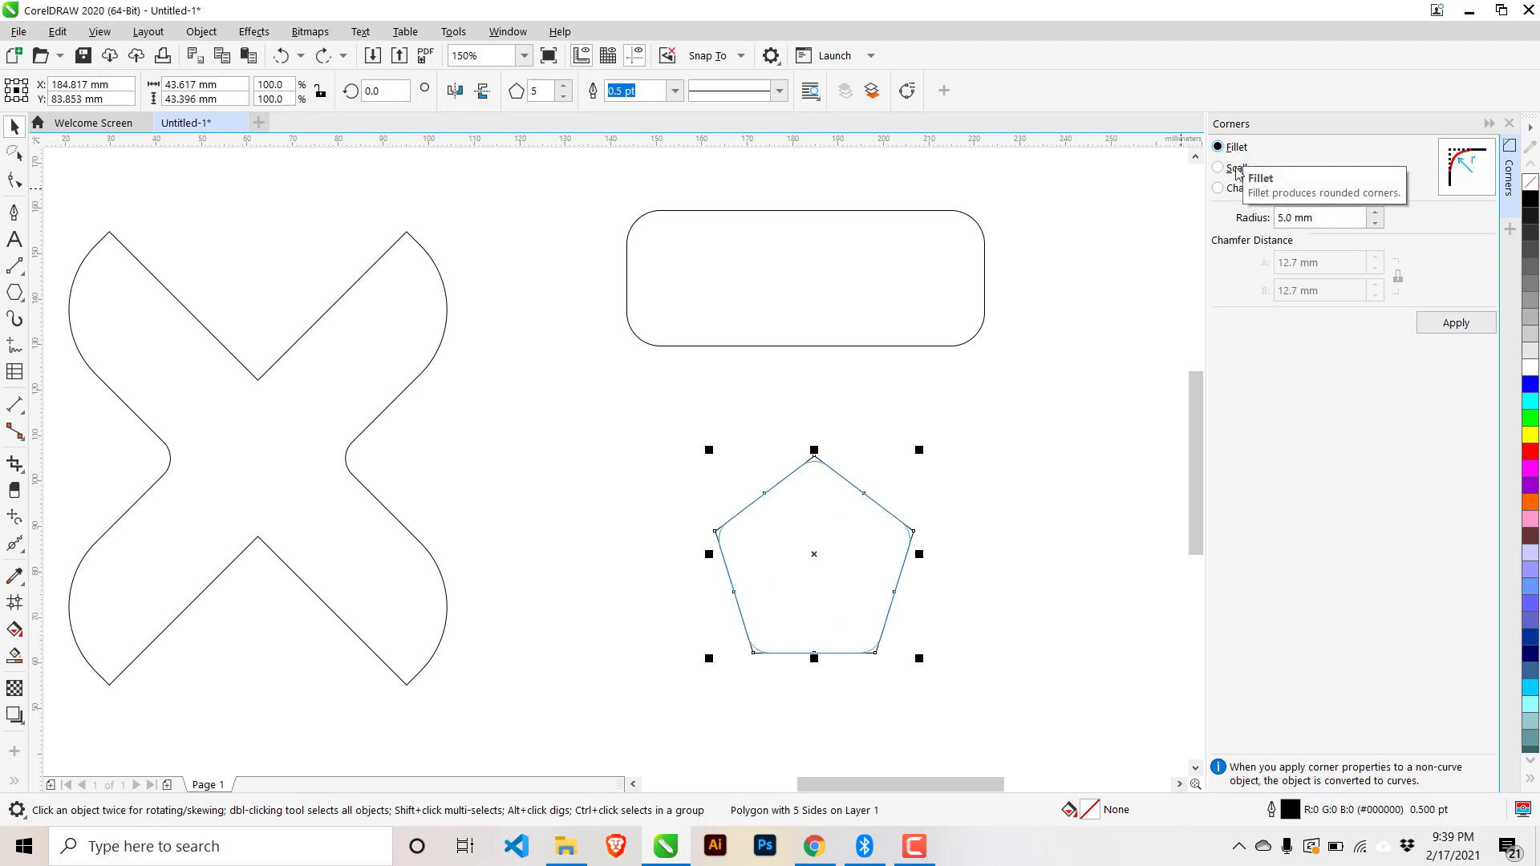
pyautogui.scroll(2, 882, 553)
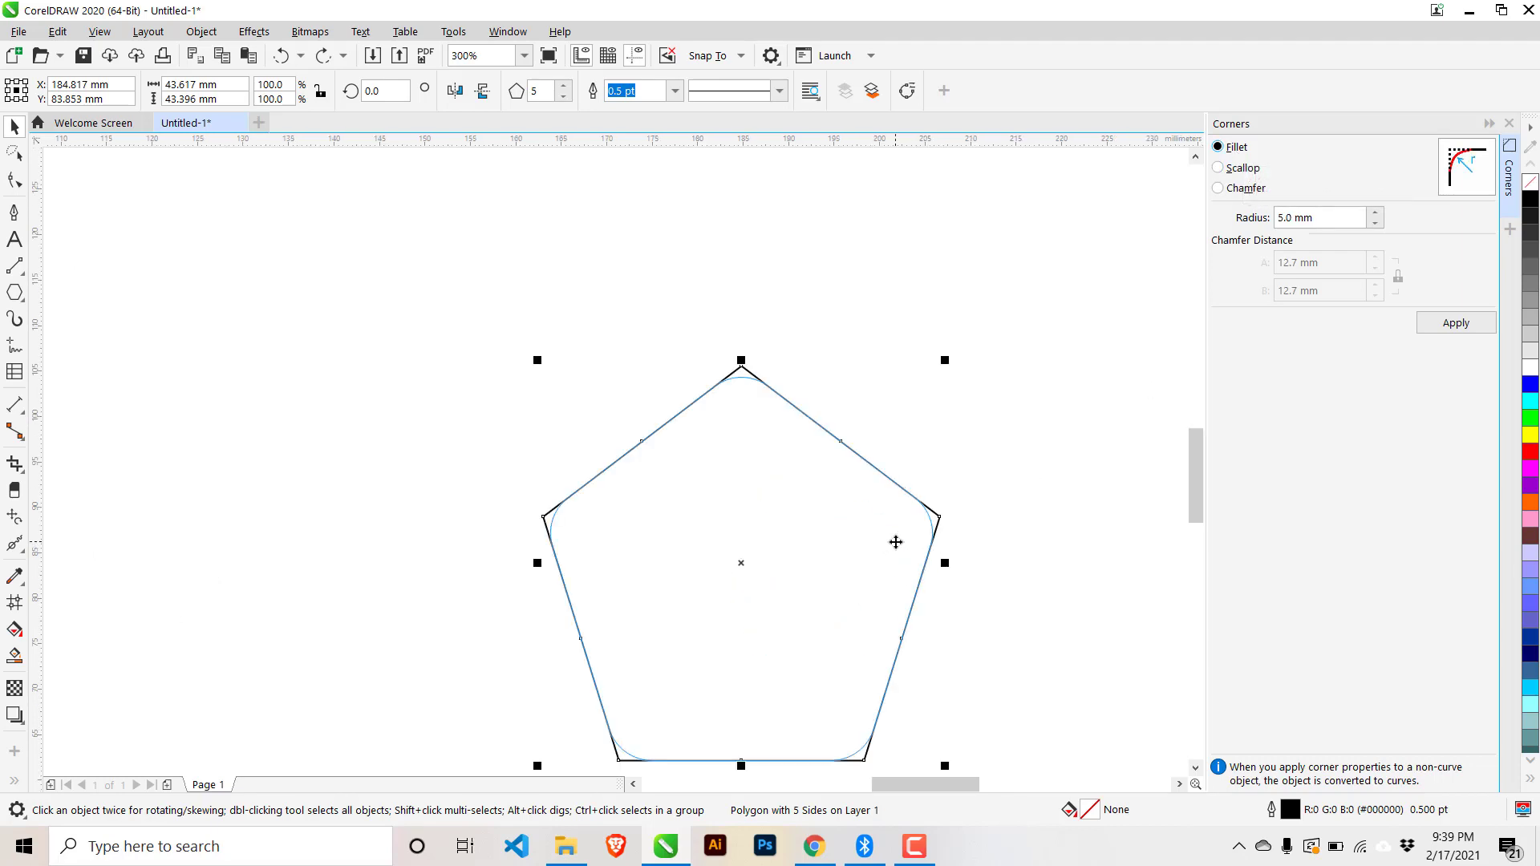
# - Apply 5.0 mm fillets to all corners of the pentagon
pyautogui.click(1454, 325)
pyautogui.click(1017, 490)
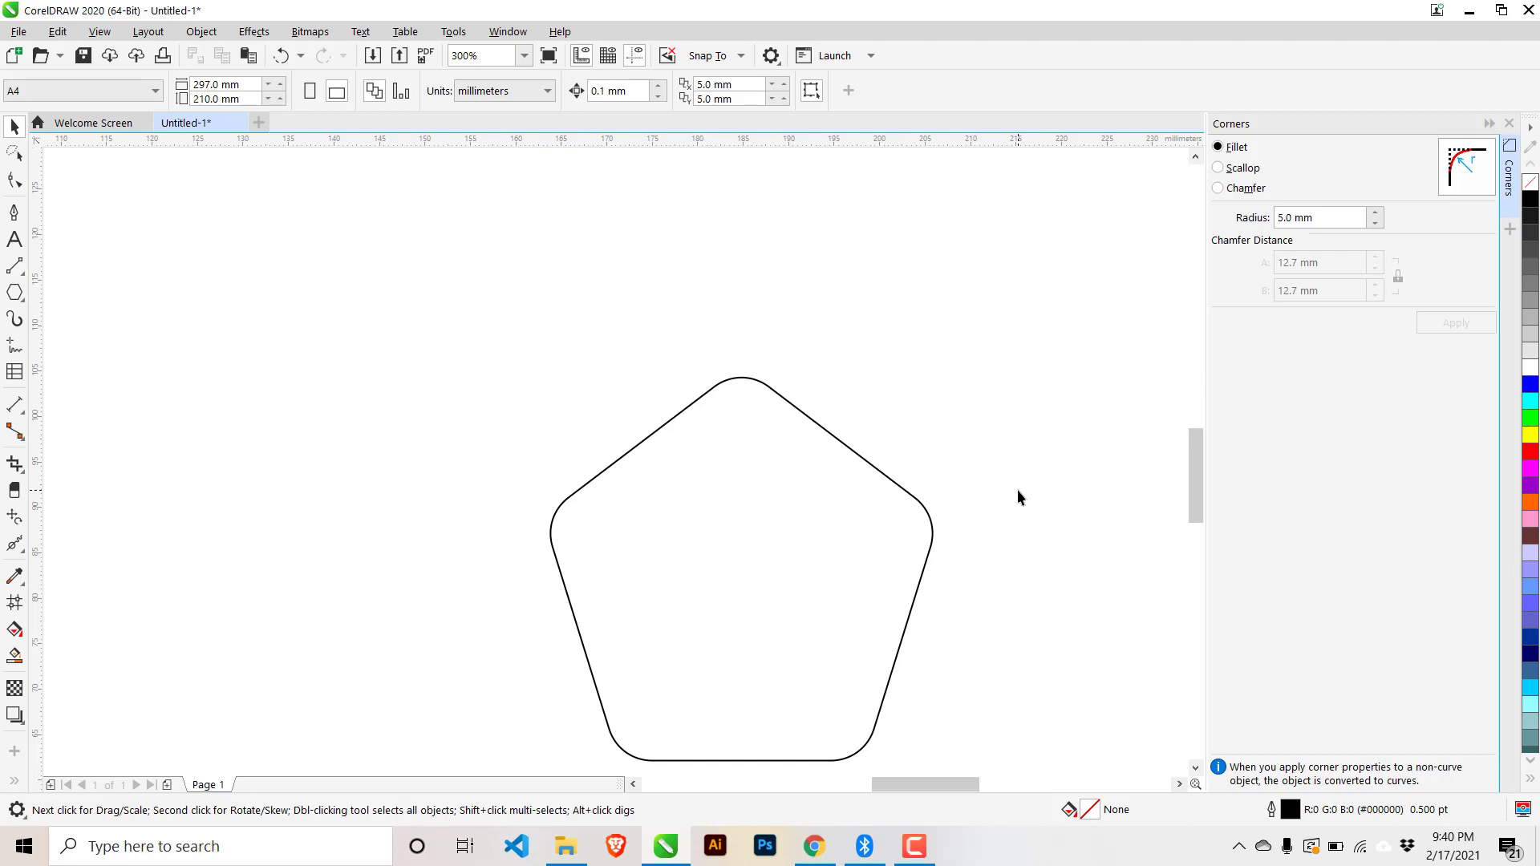
pyautogui.scroll(-2, 1016, 492)
pyautogui.scroll(1, 1013, 493)
# - Move the rounded pentagon left so it sits beside the X
pyautogui.click(678, 531)
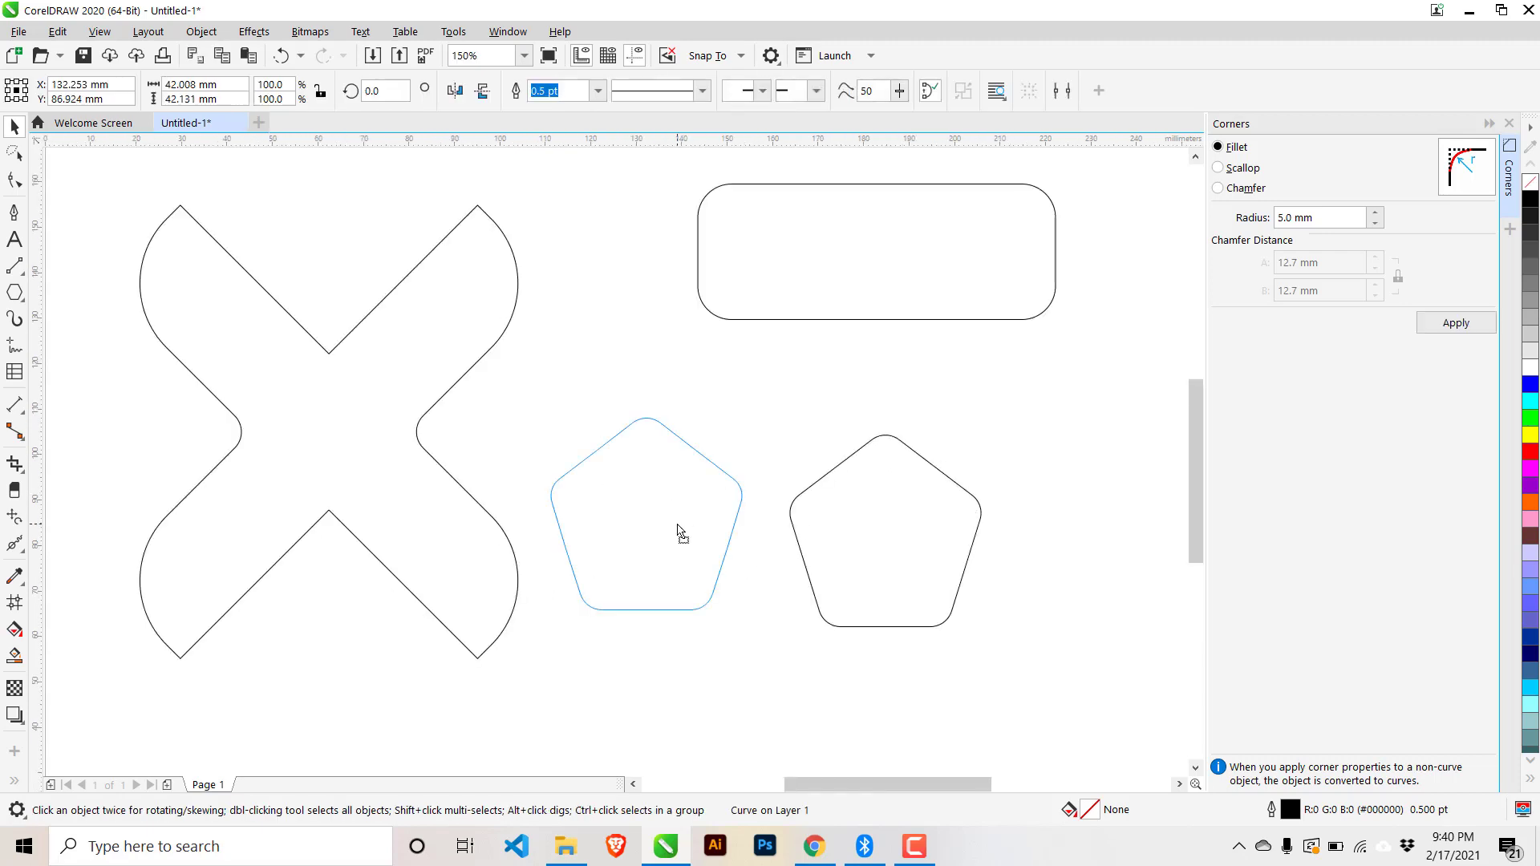
pyautogui.moveTo(678, 525); pyautogui.dragTo(677, 525)
pyautogui.click(814, 502)
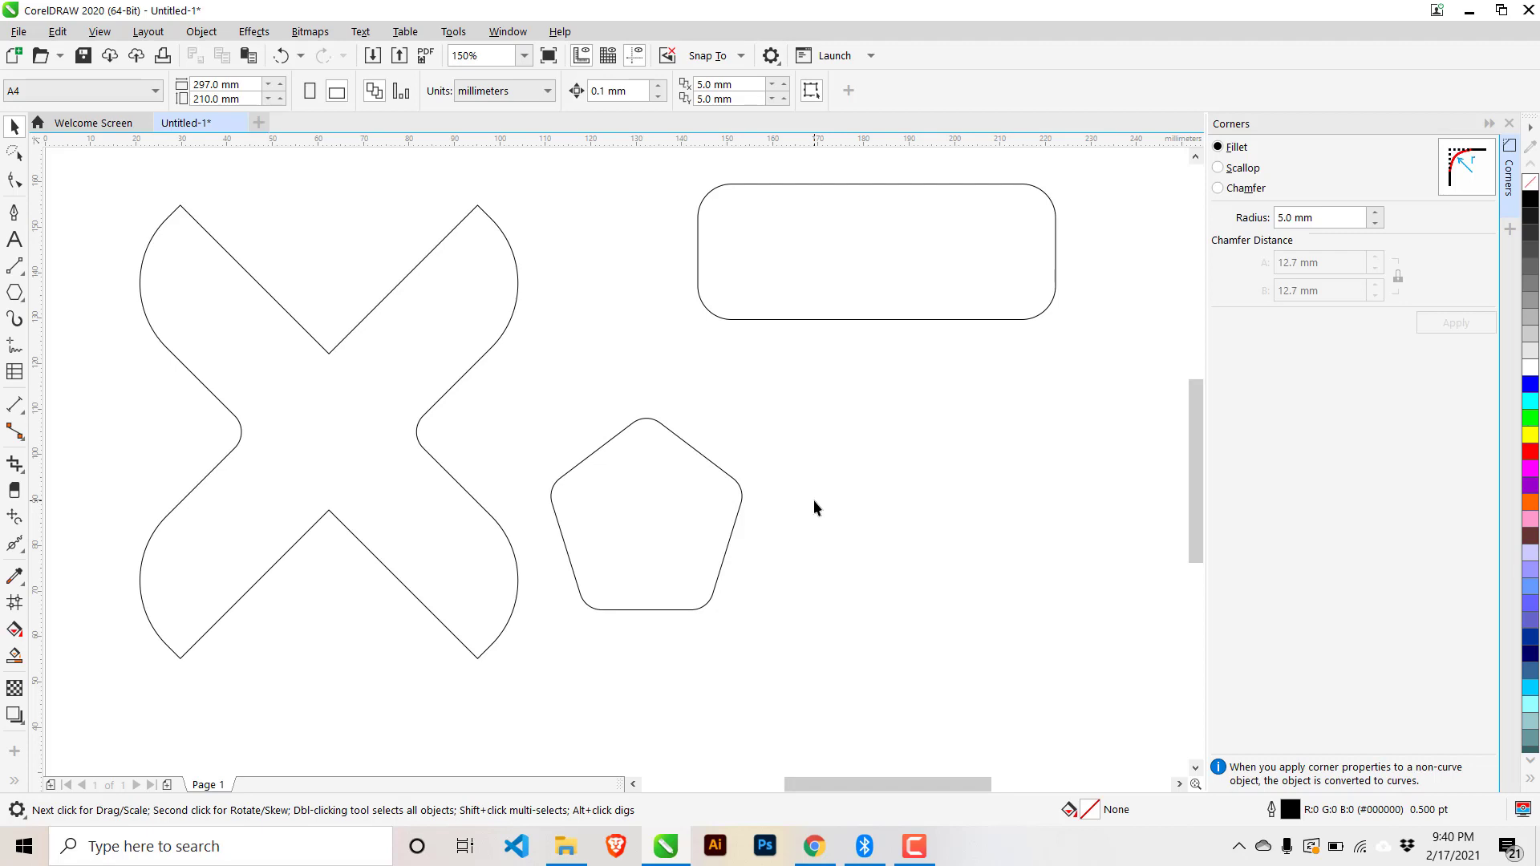